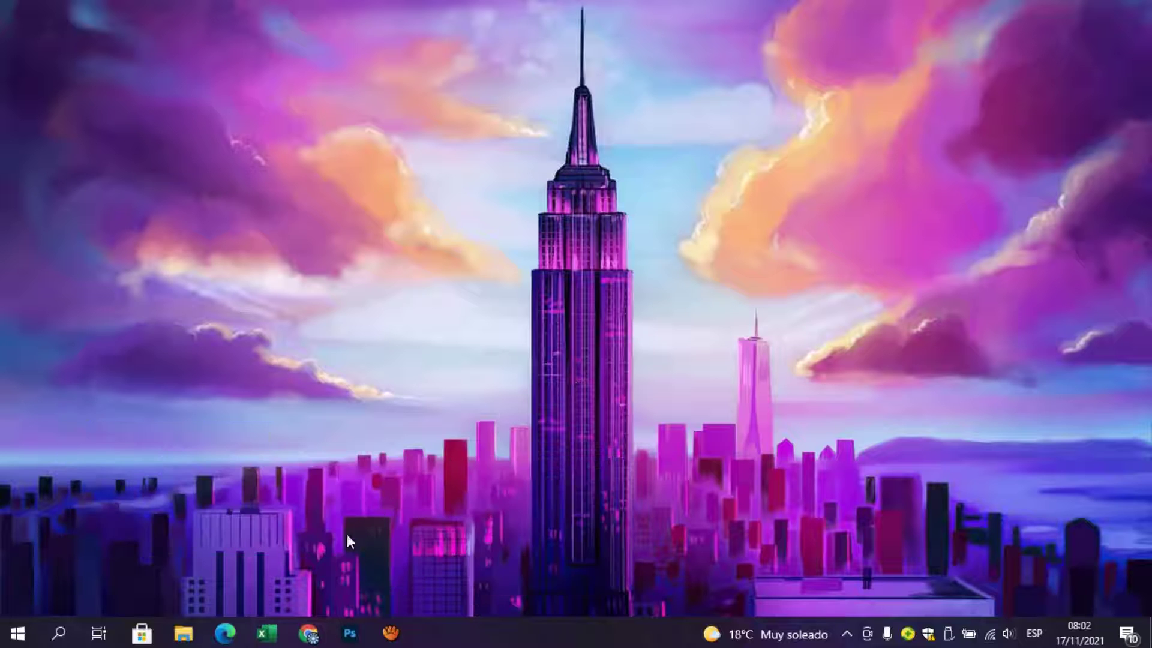
Bring the blank 1920 x 1080 px untitled Photoshop document to the front
left_click(309, 633)
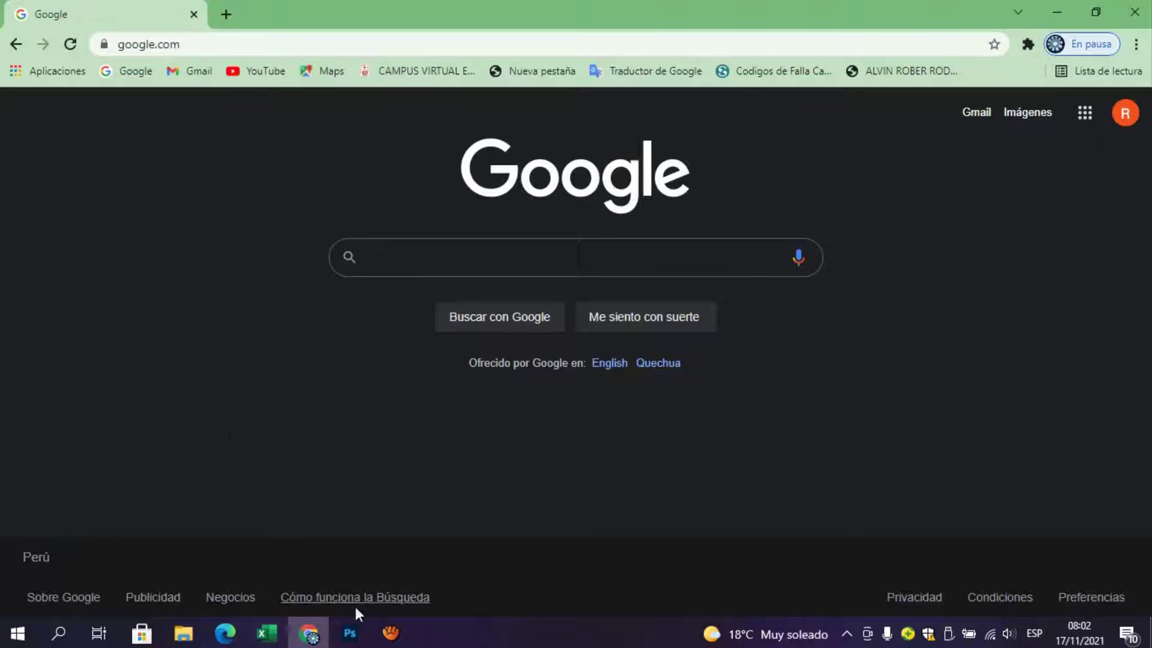
left_click(350, 632)
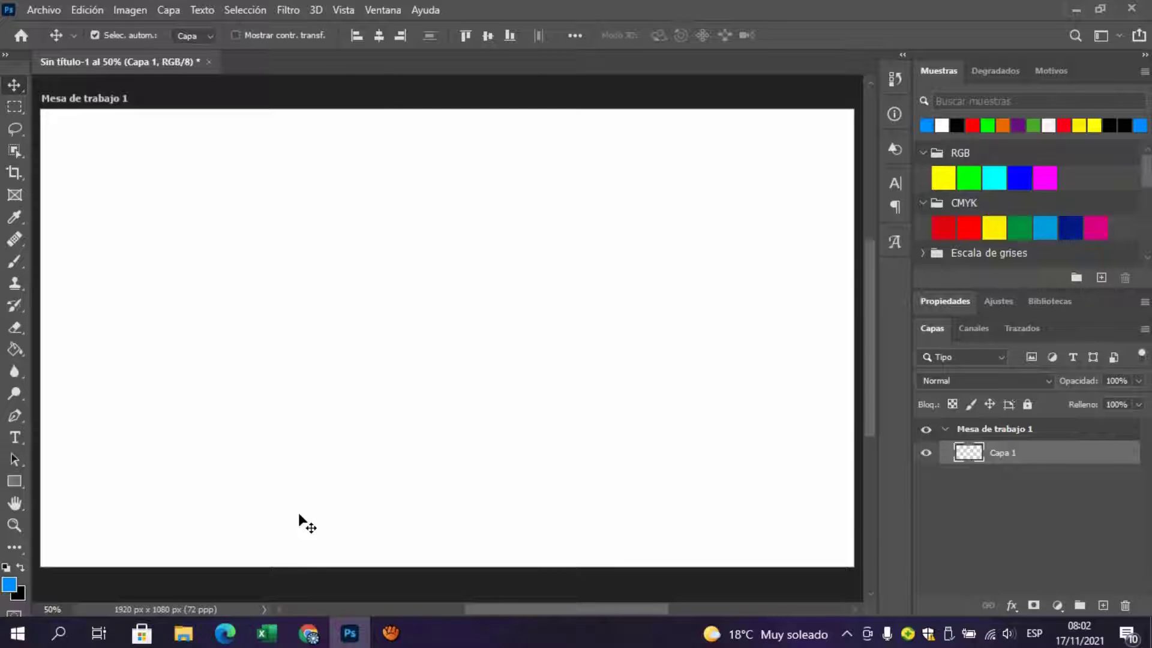
Switch from Photoshop back to the Google homepage in Chrome
left_click(308, 632)
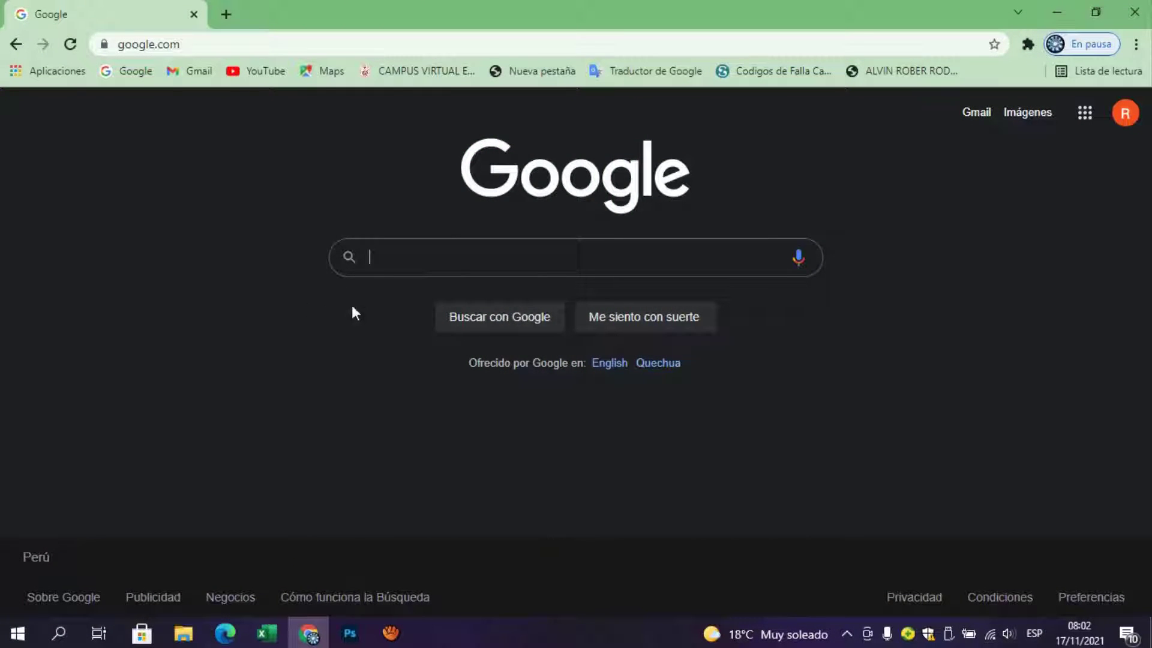
Search Google for 'pixlr editor' and open the Pixlr.com online photo editor result
left_click(405, 264)
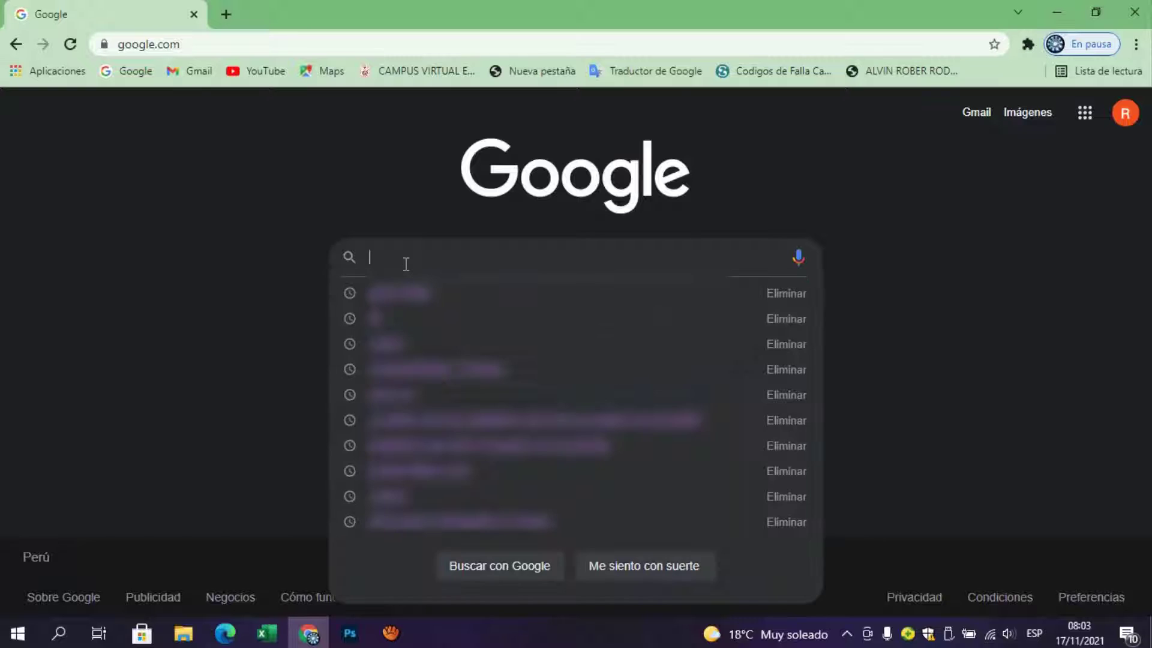
type("PIX")
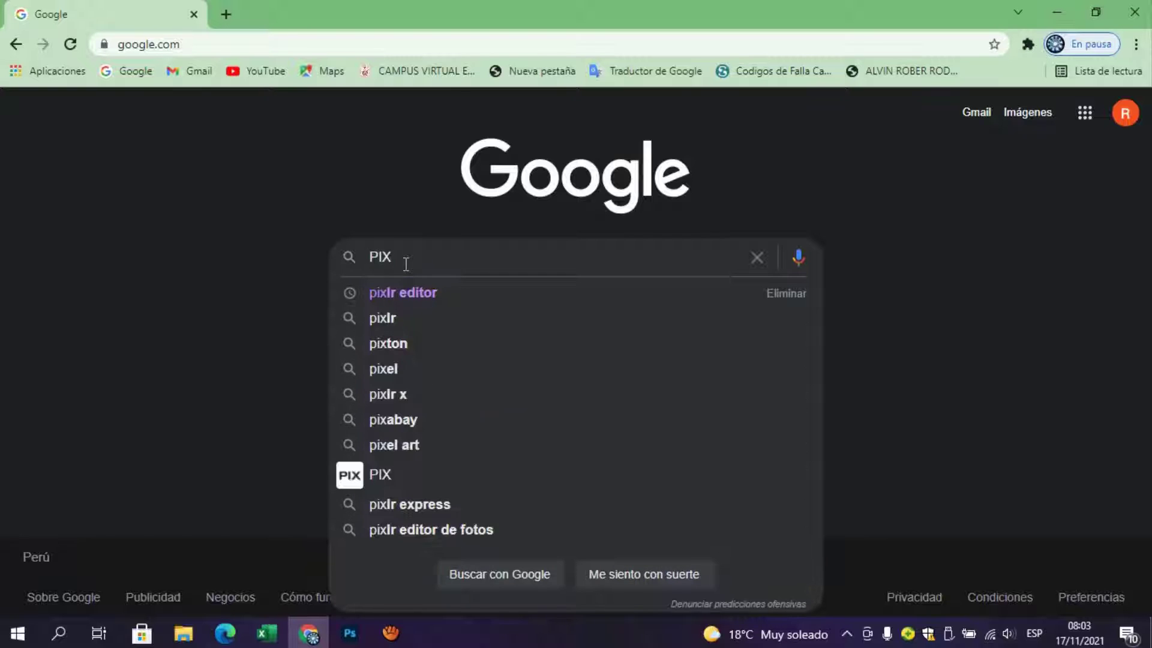
type("LE E")
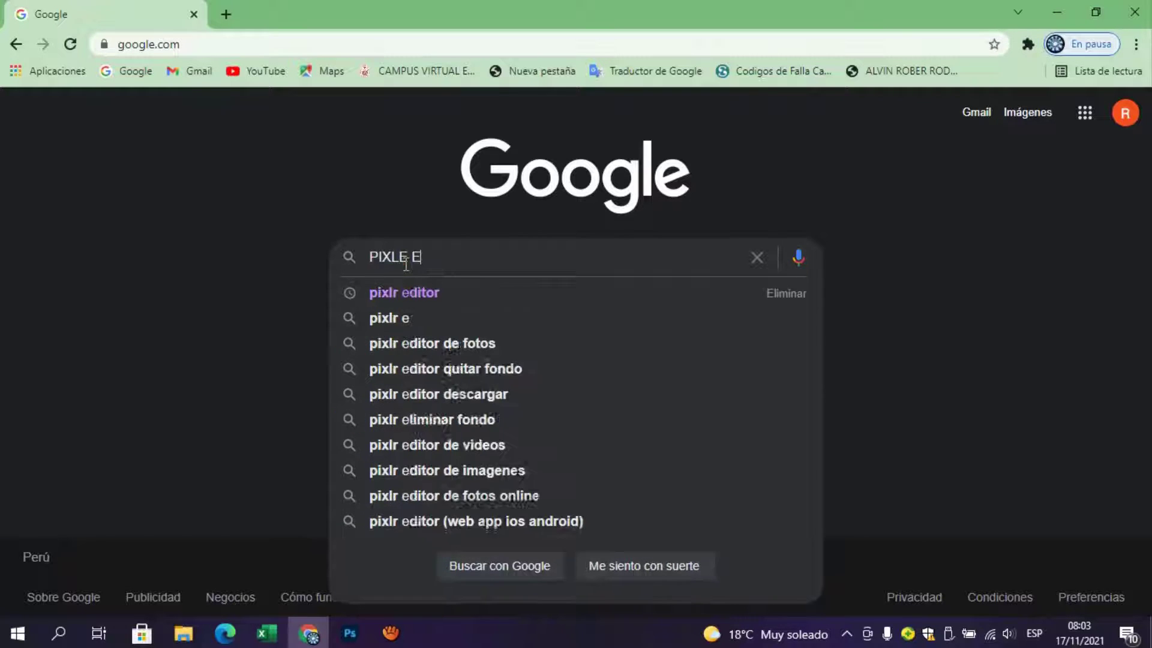
type("DITOR")
left_click(423, 281)
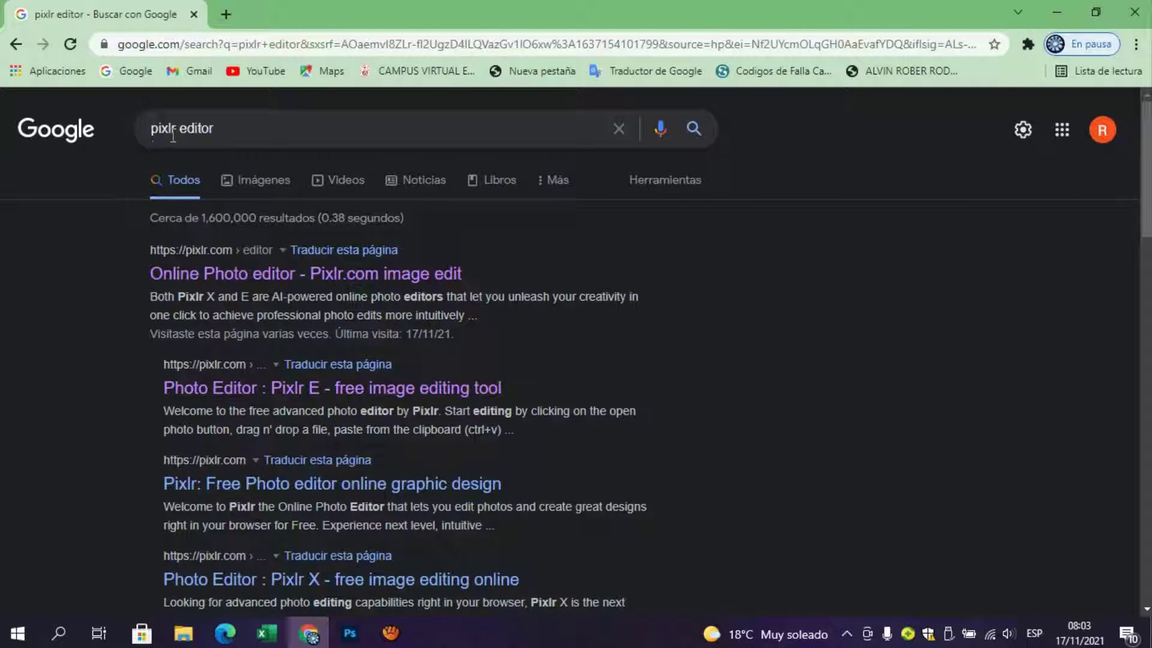
left_click(218, 275)
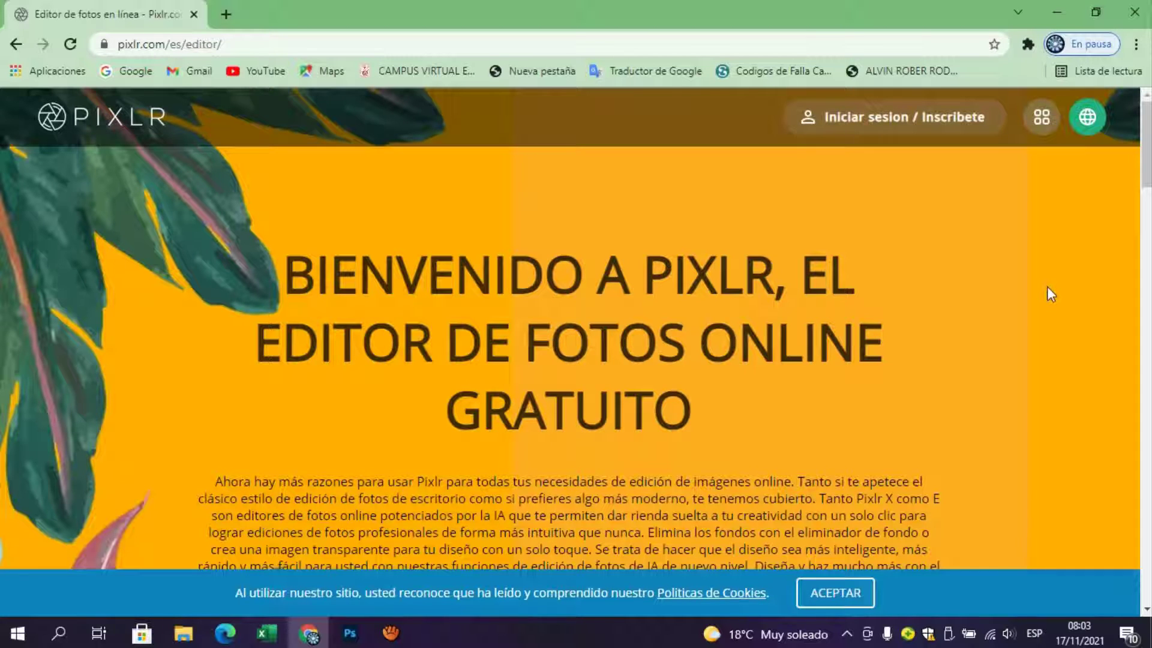
Scroll down to the Pixlr E card and launch it with EMPEZAR PIXLR E
scroll(1146, 156, "down", 3)
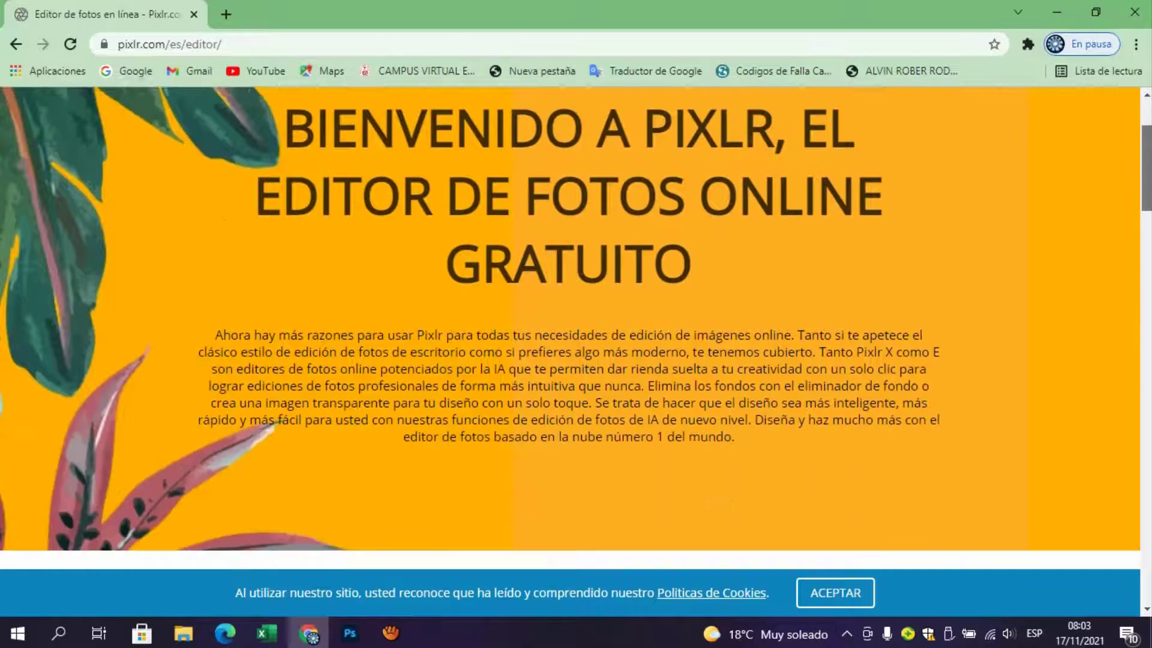
scroll(576, 324, "down", 3)
scroll(576, 324, "down", 3)
scroll(576, 324, "down", 3)
scroll(576, 324, "down", 2)
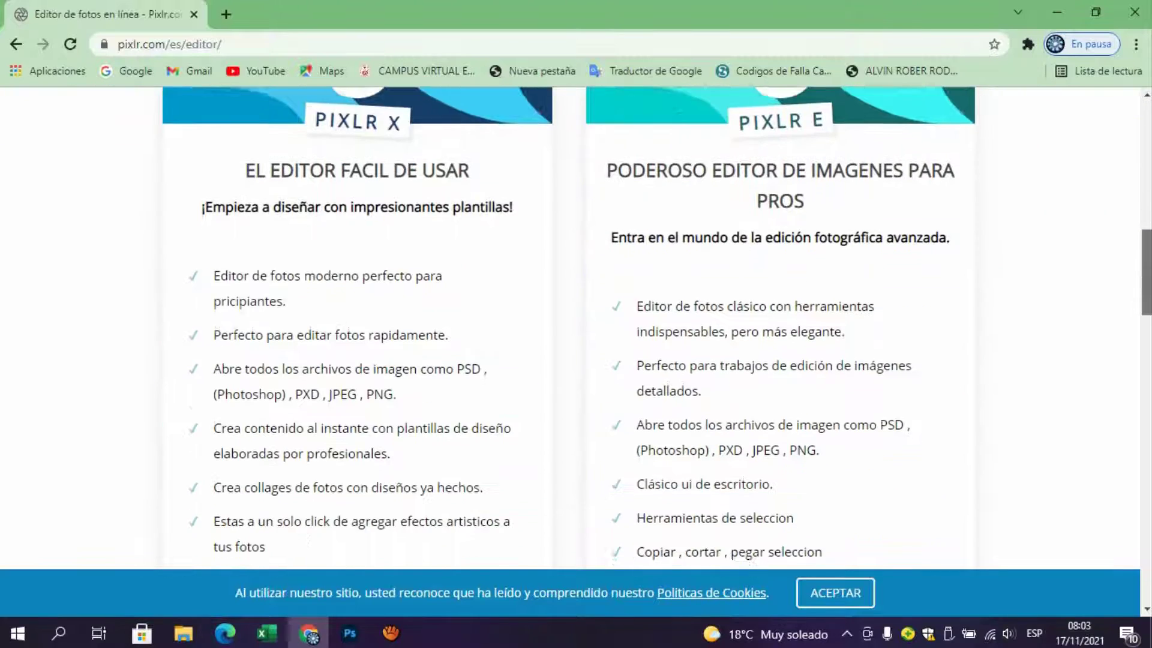
scroll(1107, 294, "up", 1)
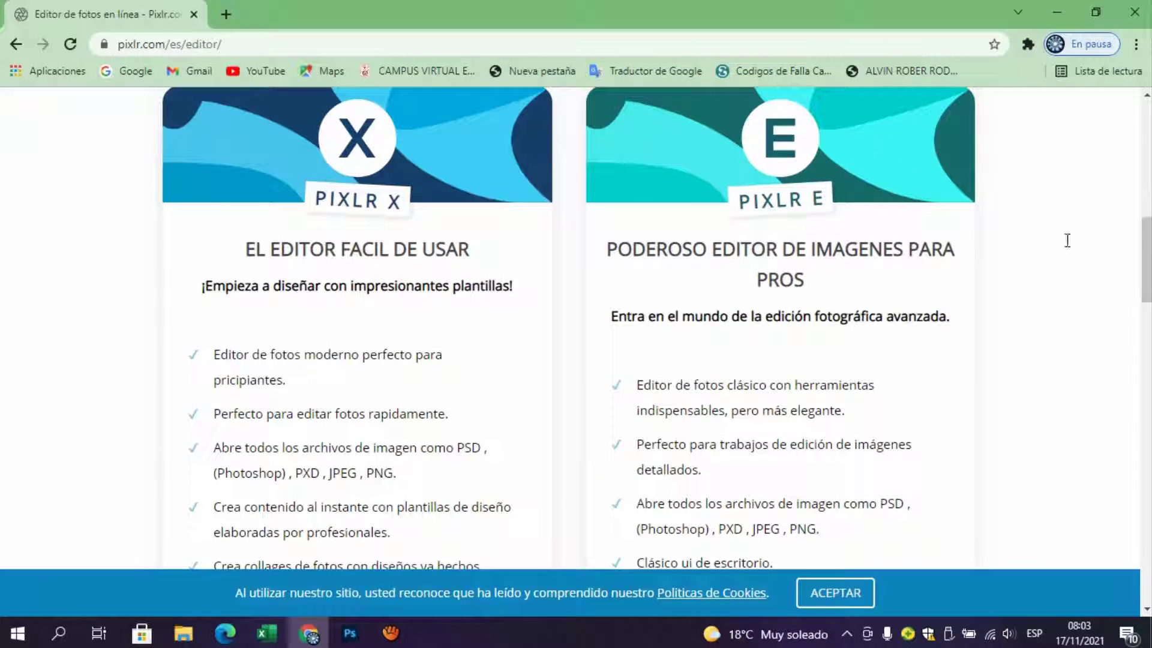
left_click_drag(1146, 258, 1147, 338)
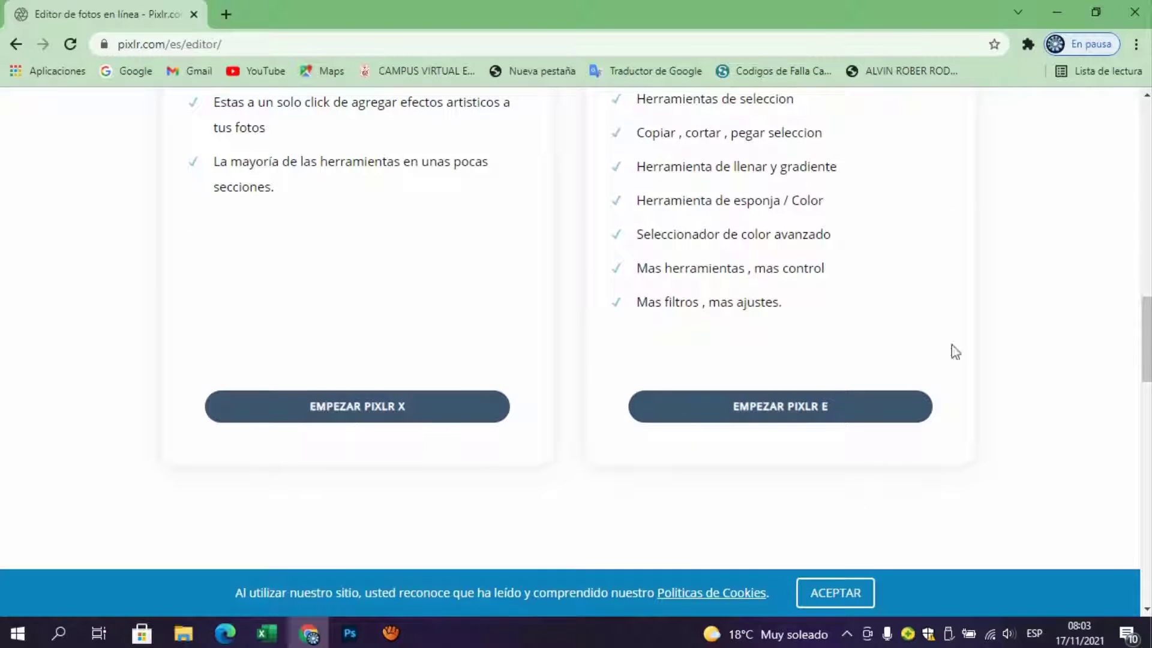
left_click(787, 412)
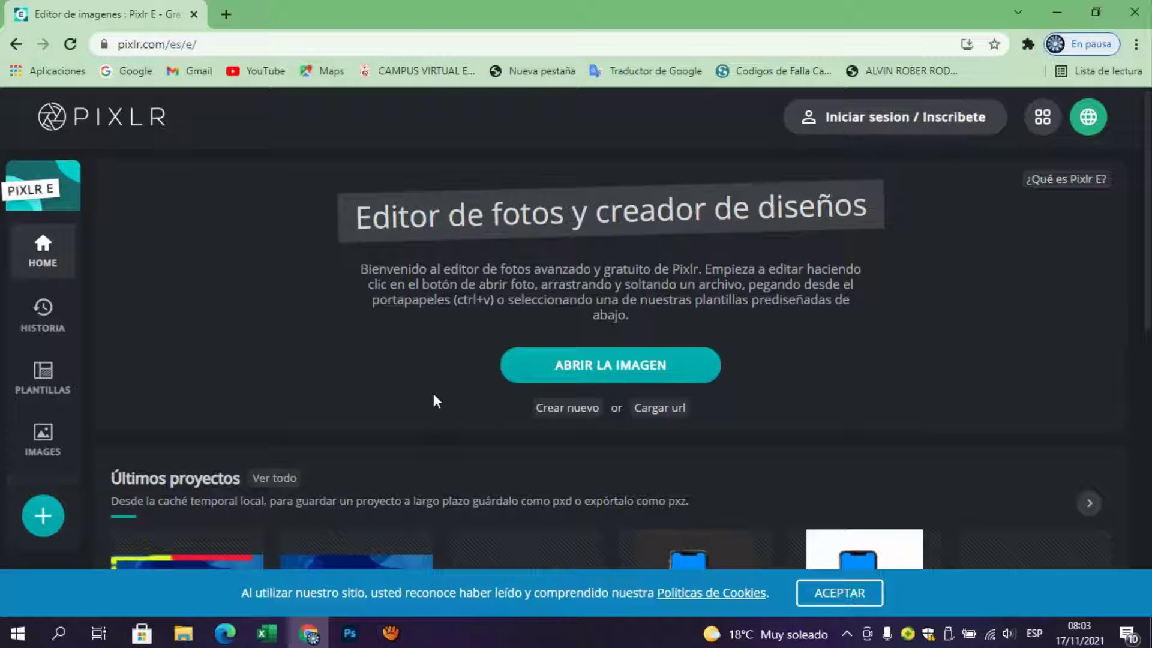
left_click(600, 368)
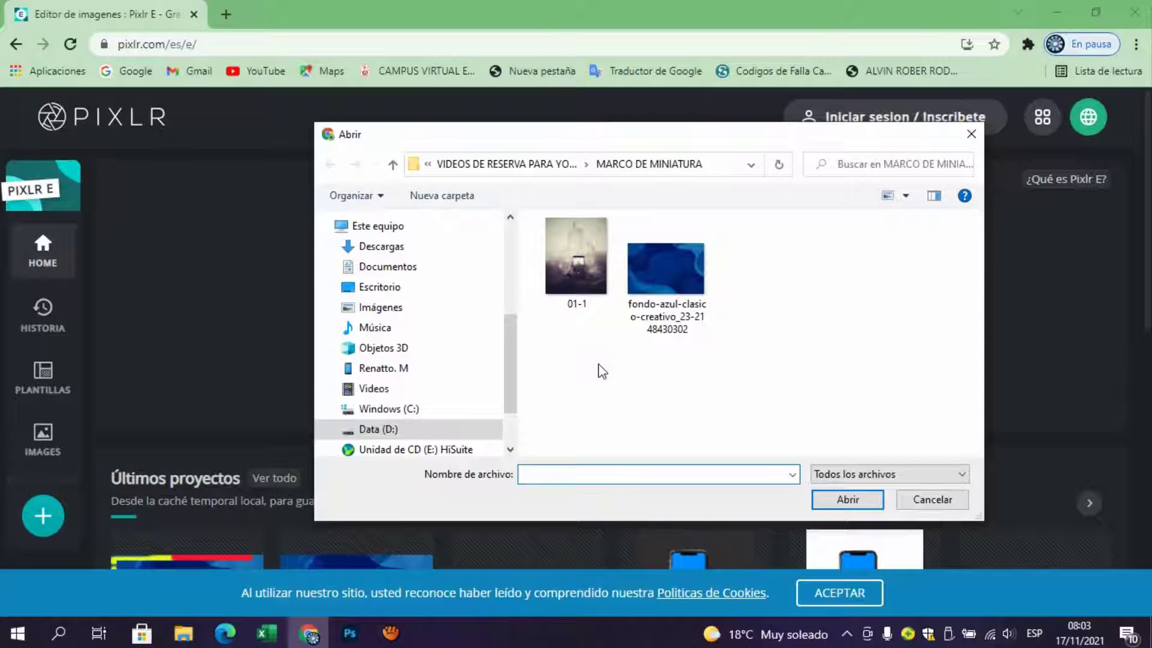
left_click(668, 282)
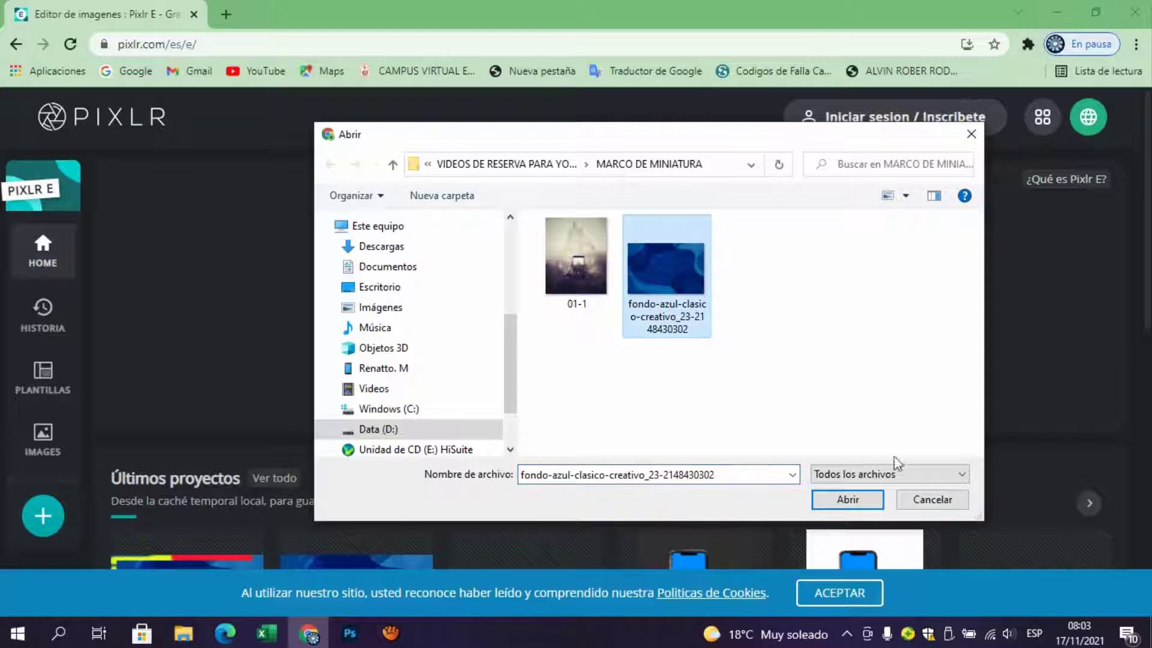
left_click(856, 503)
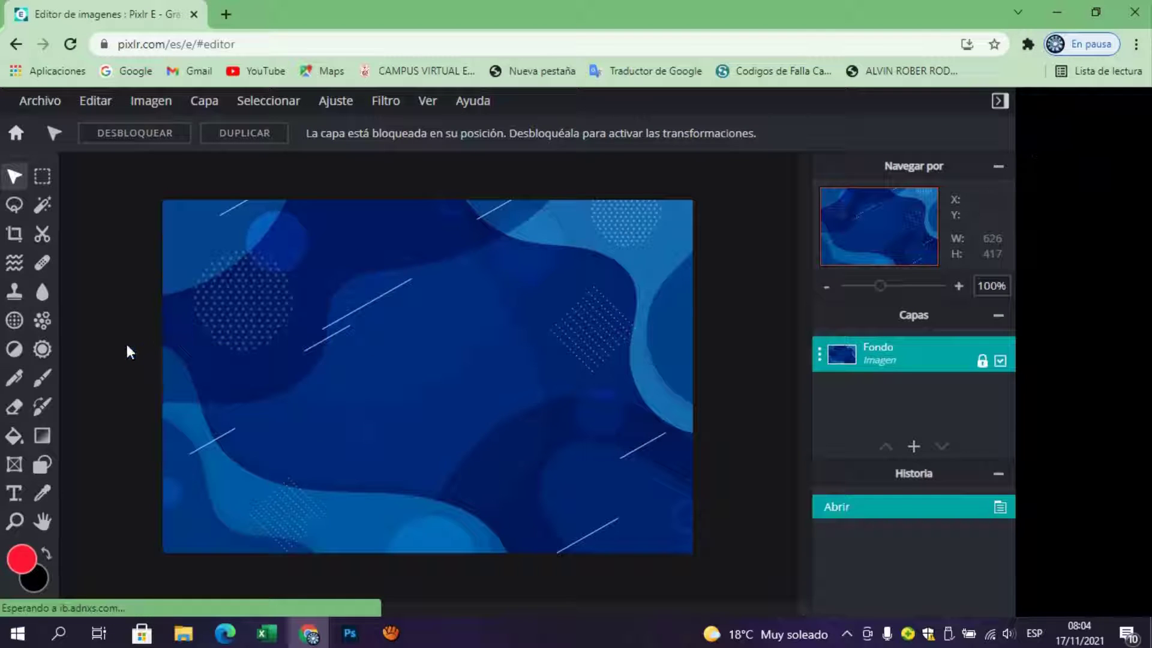
Add a text layer reading 'CÓMO HACER UN MARCO' and move it slightly higher
left_click(14, 493)
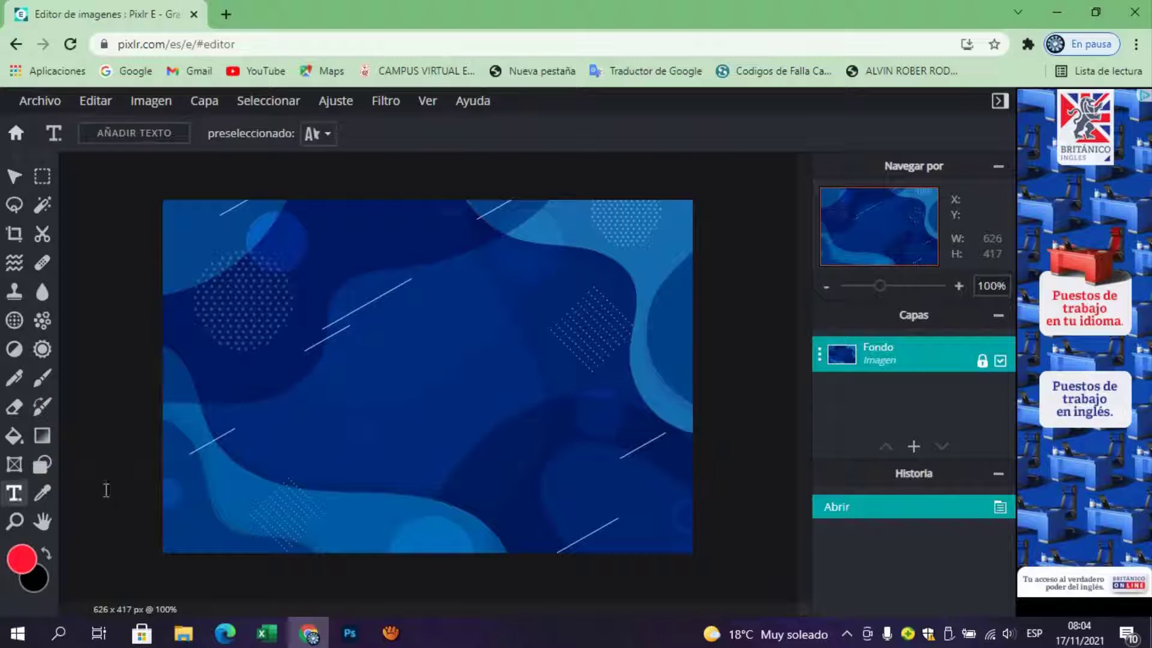
left_click(276, 332)
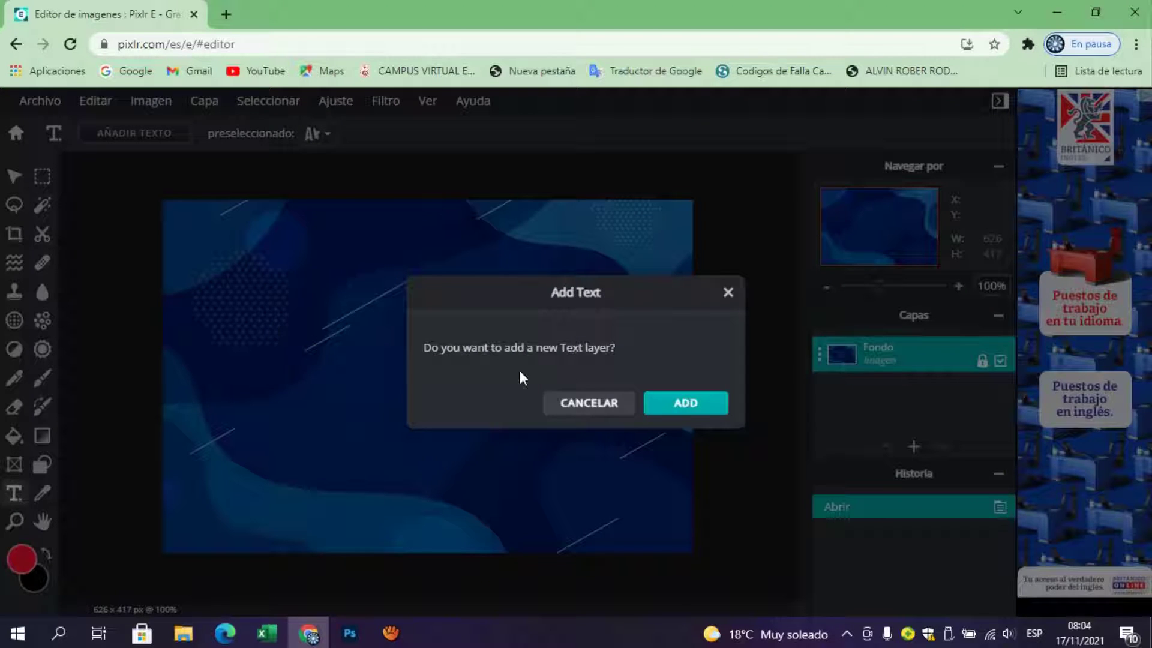
left_click(686, 404)
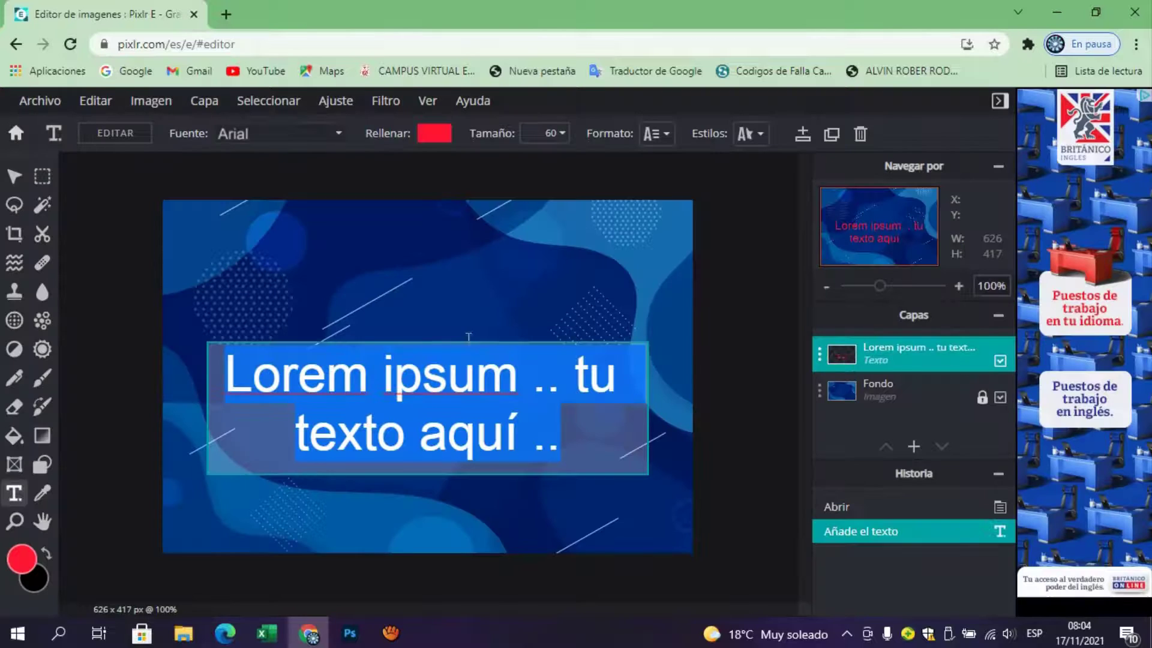
type("CÓMO ")
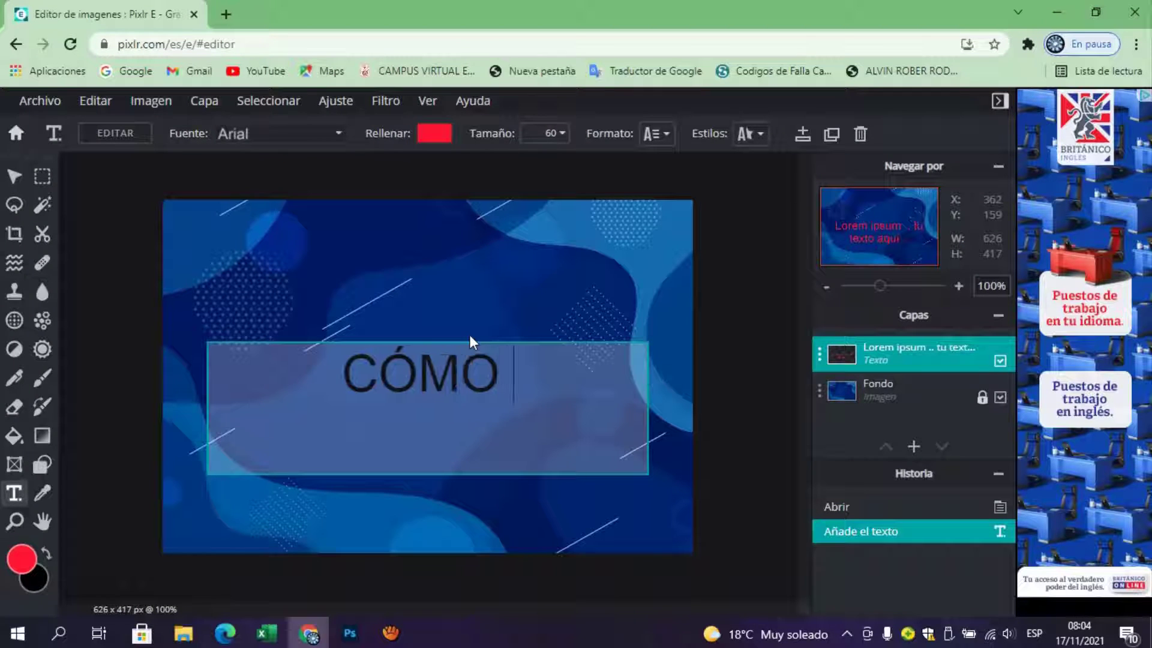
type("HACER UN MARC")
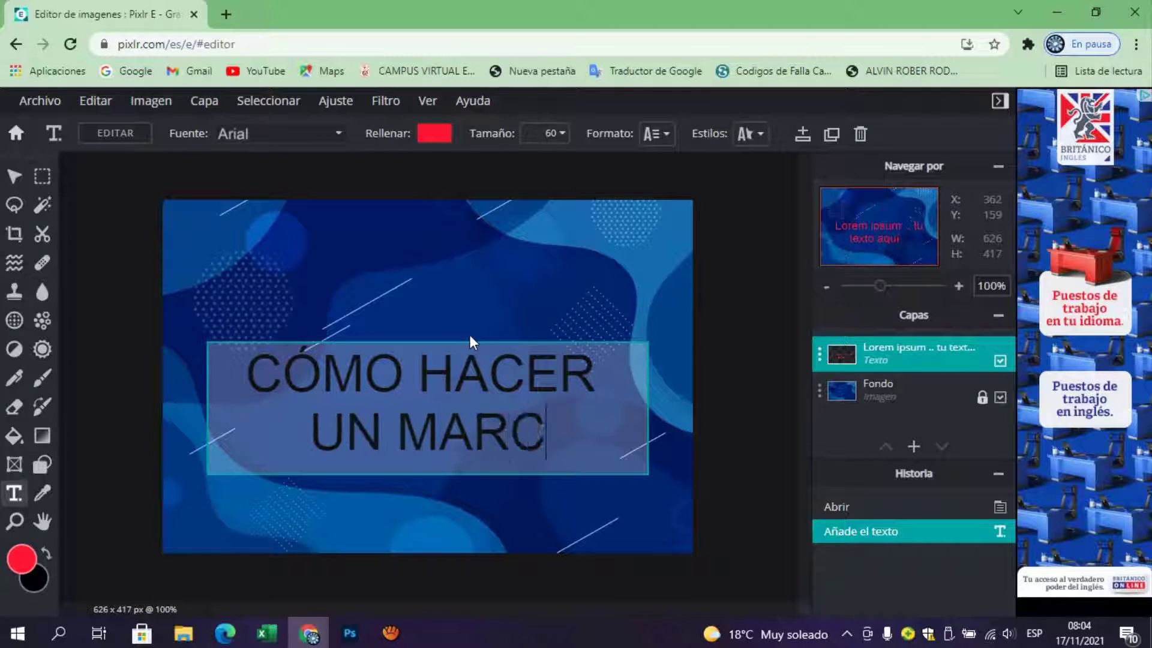
type("O")
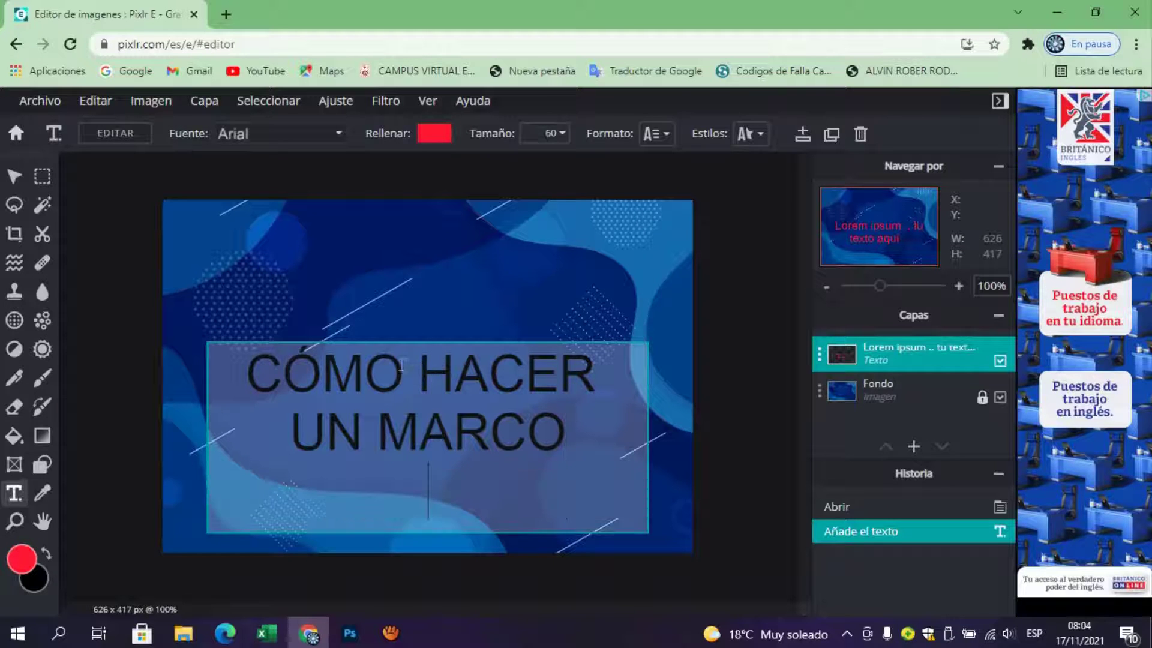
left_click(428, 332)
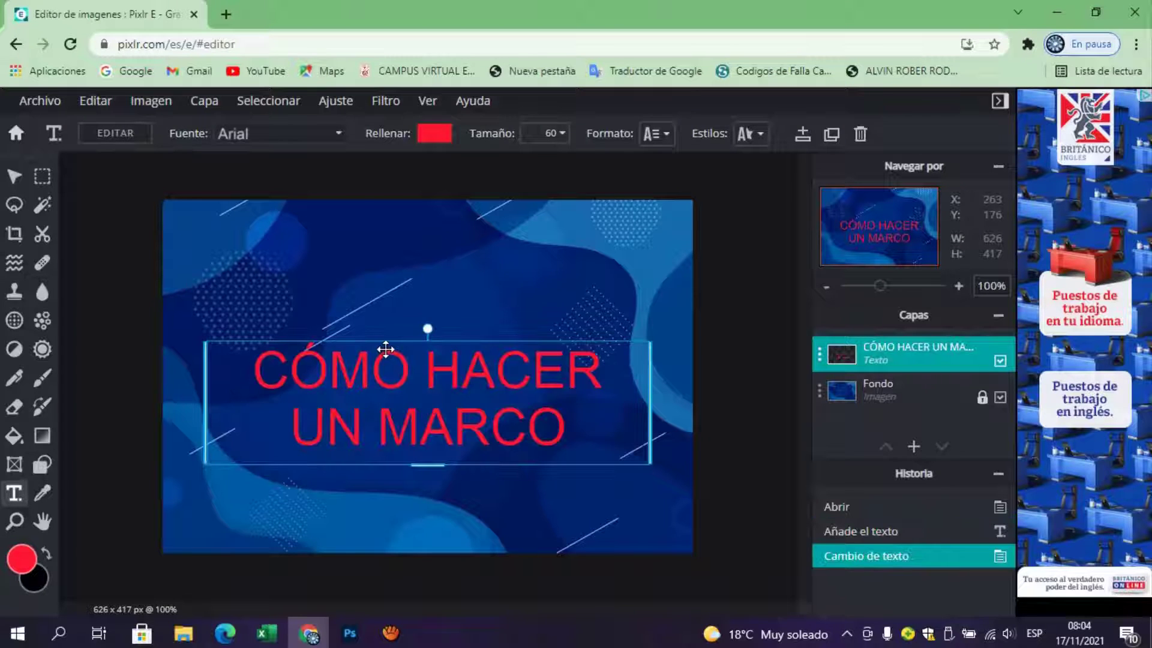
mouse_move(387, 350)
left_mouse_down()
mouse_move(389, 311)
mouse_move(388, 324)
left_mouse_up()
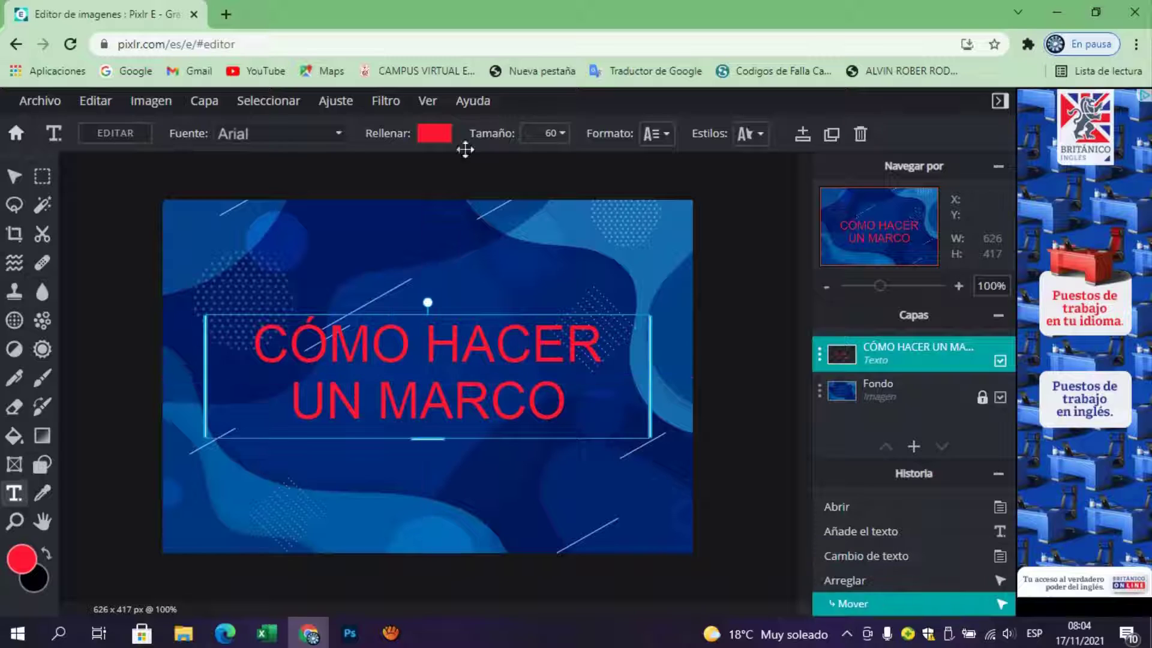
Recolour the title's fill green (#48FC16)
left_click(435, 136)
left_click(383, 350)
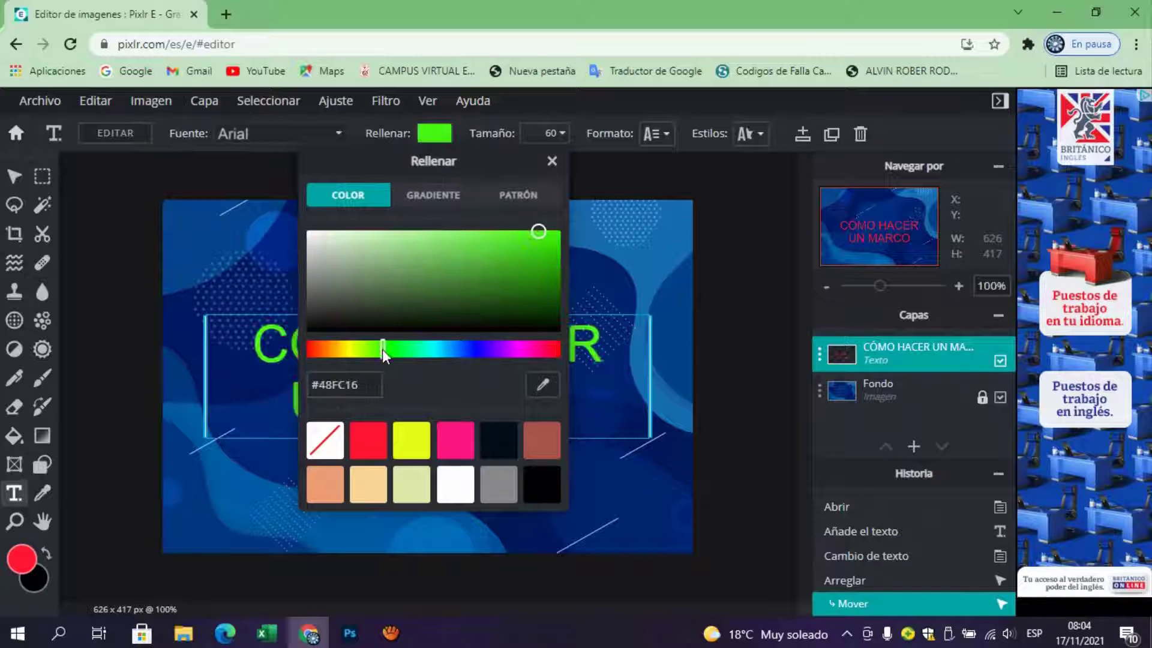
left_click(220, 266)
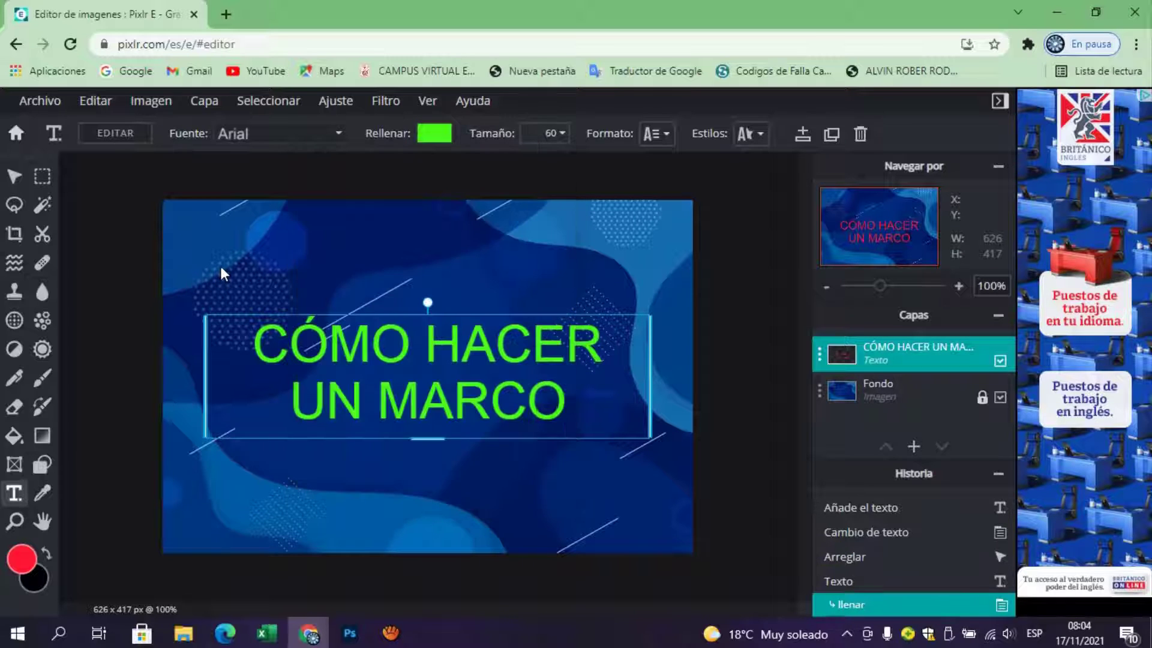
On the Fondo layer, marquee a 585 x 377 px rectangle inset from the image edges
left_click(317, 266)
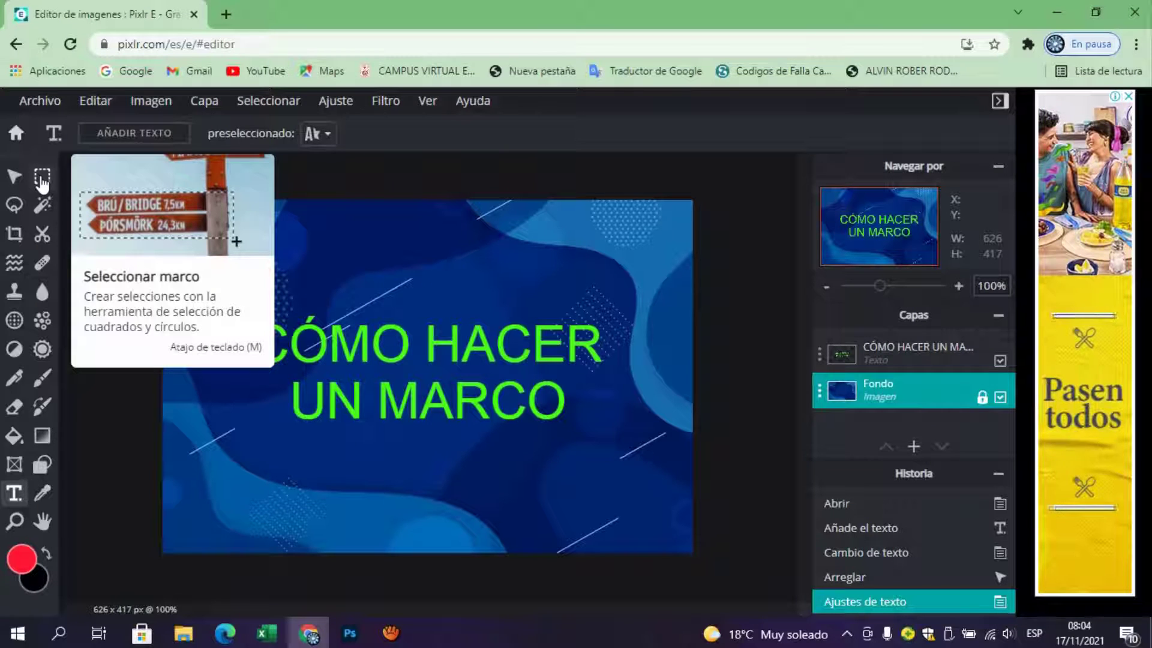
left_click(42, 178)
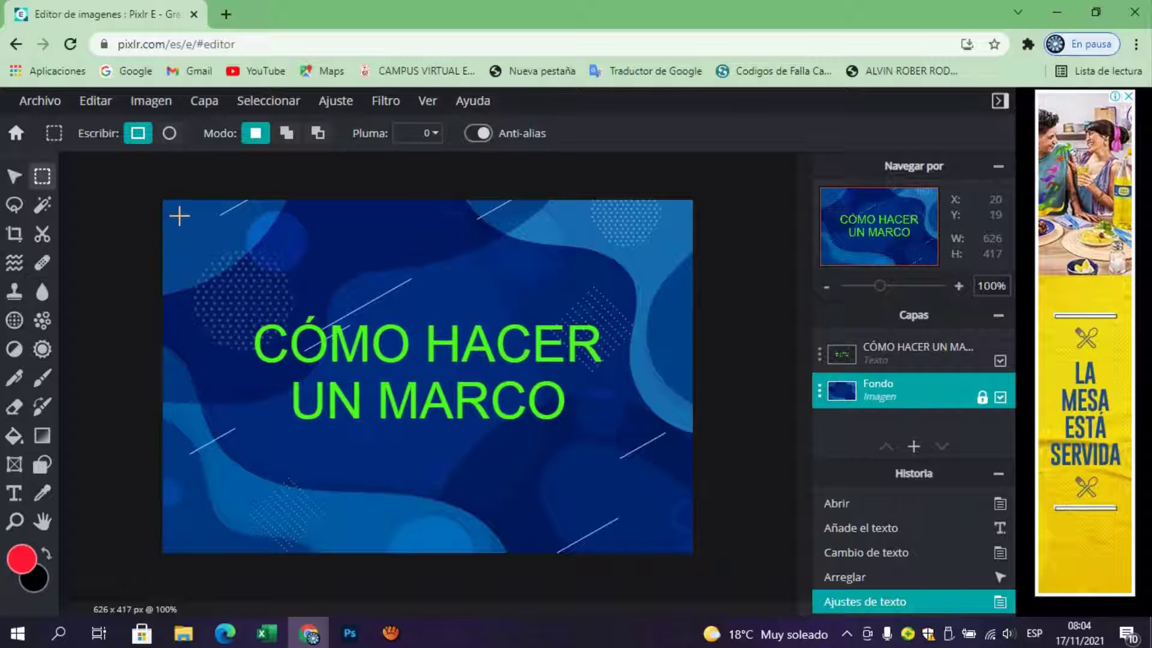
mouse_move(180, 216)
left_mouse_down()
mouse_move(265, 436)
mouse_move(680, 537)
mouse_move(666, 307)
mouse_move(676, 514)
mouse_move(665, 519)
mouse_move(553, 457)
mouse_move(677, 543)
left_mouse_up()
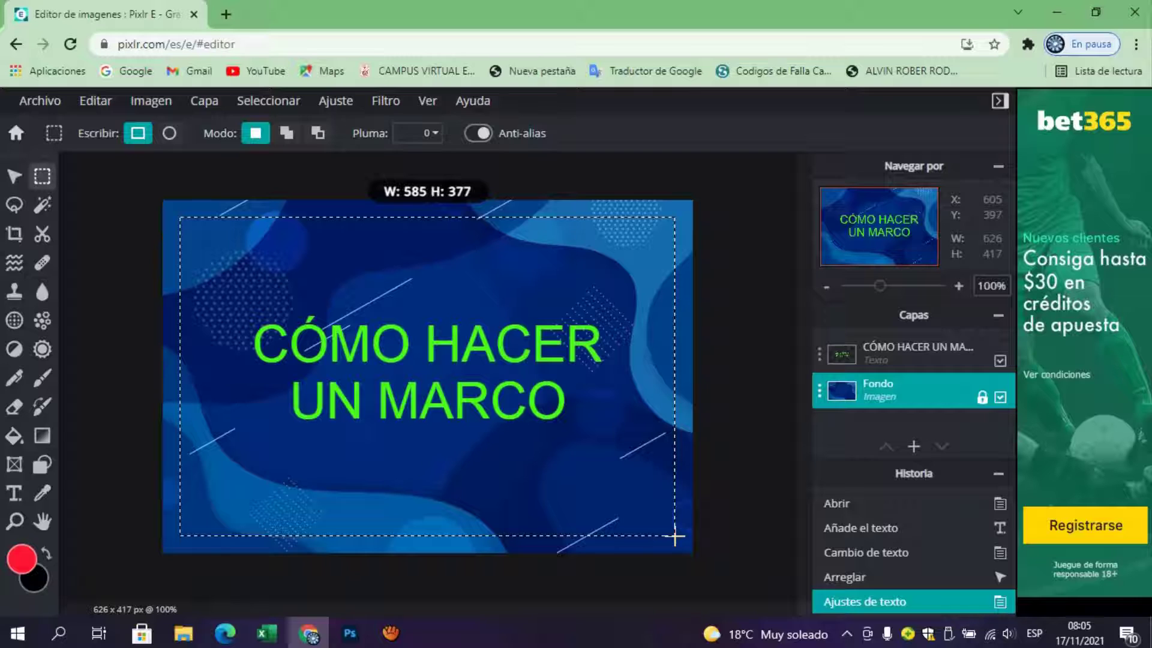
left_click_drag(674, 535, 675, 535)
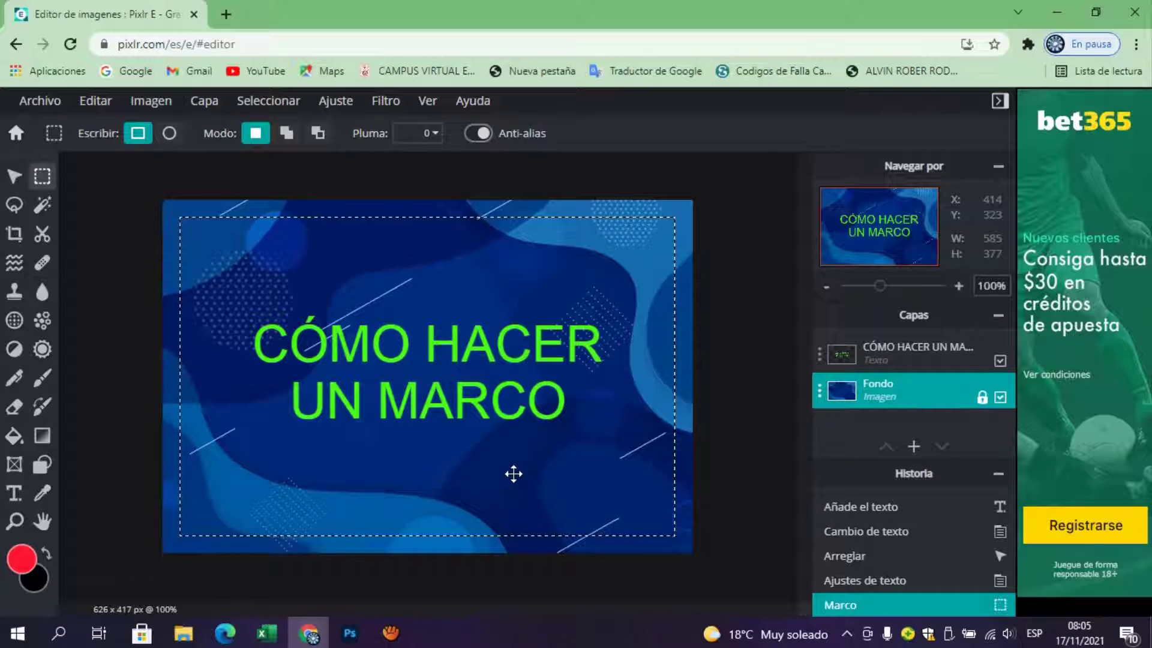
Invert the selection with Invertir selección from the right-click menu
right_click(514, 473)
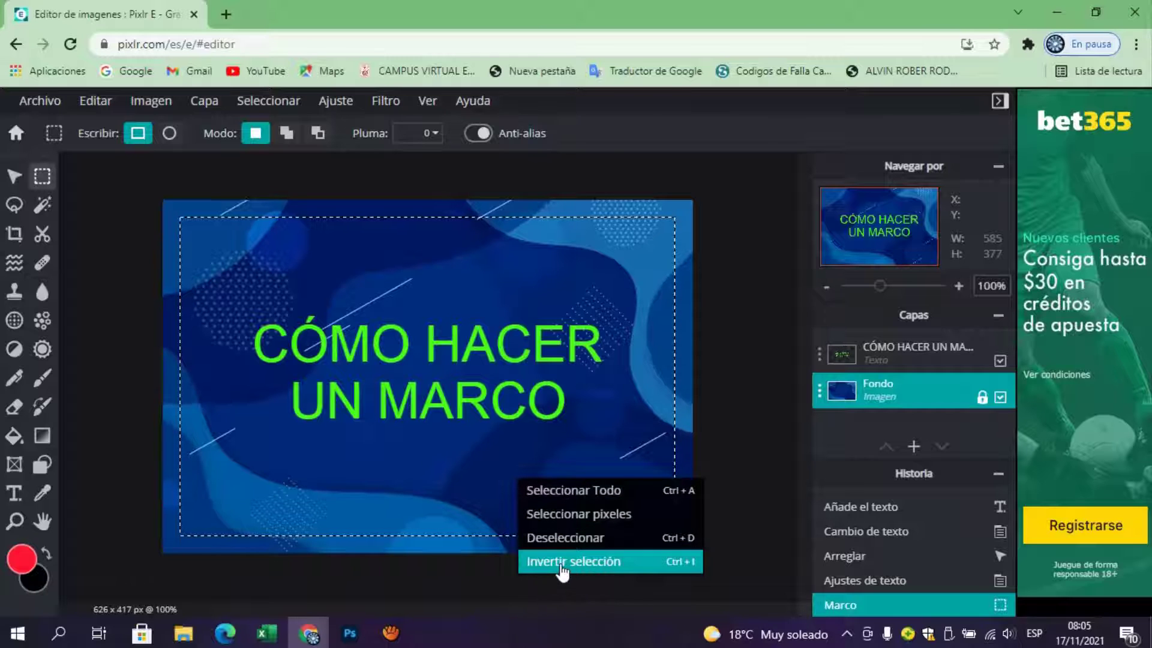
left_click(561, 567)
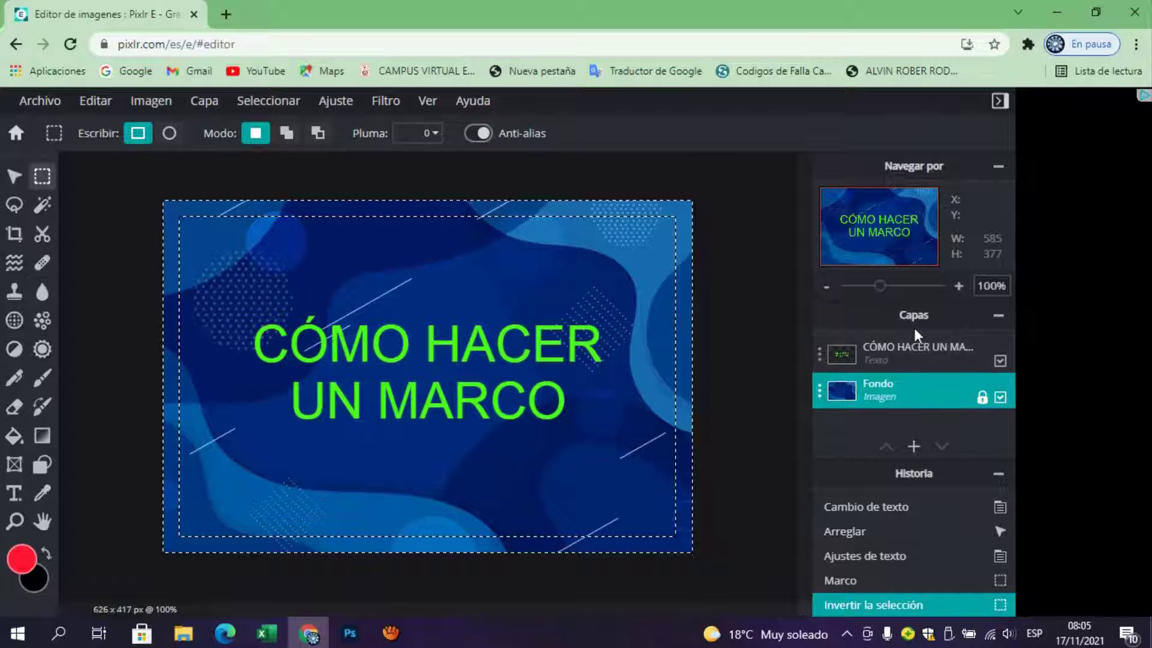
Unlock the Fondo layer and duplicate it as Fondo Copiar
left_click(982, 398)
left_click(982, 398)
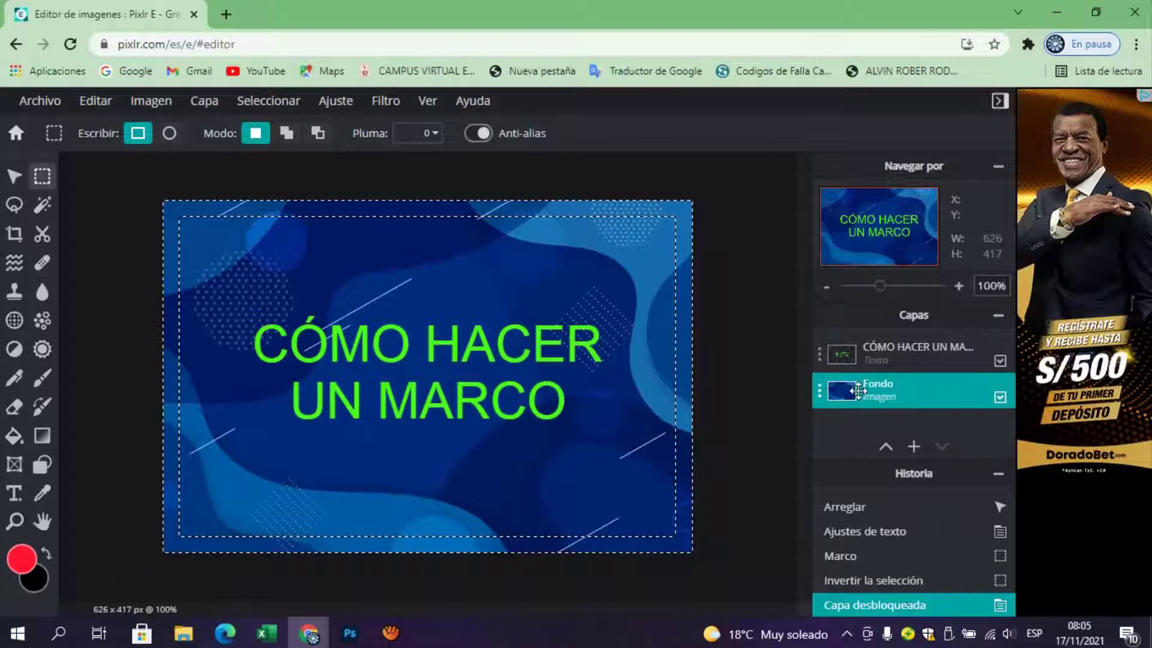
left_click(907, 396)
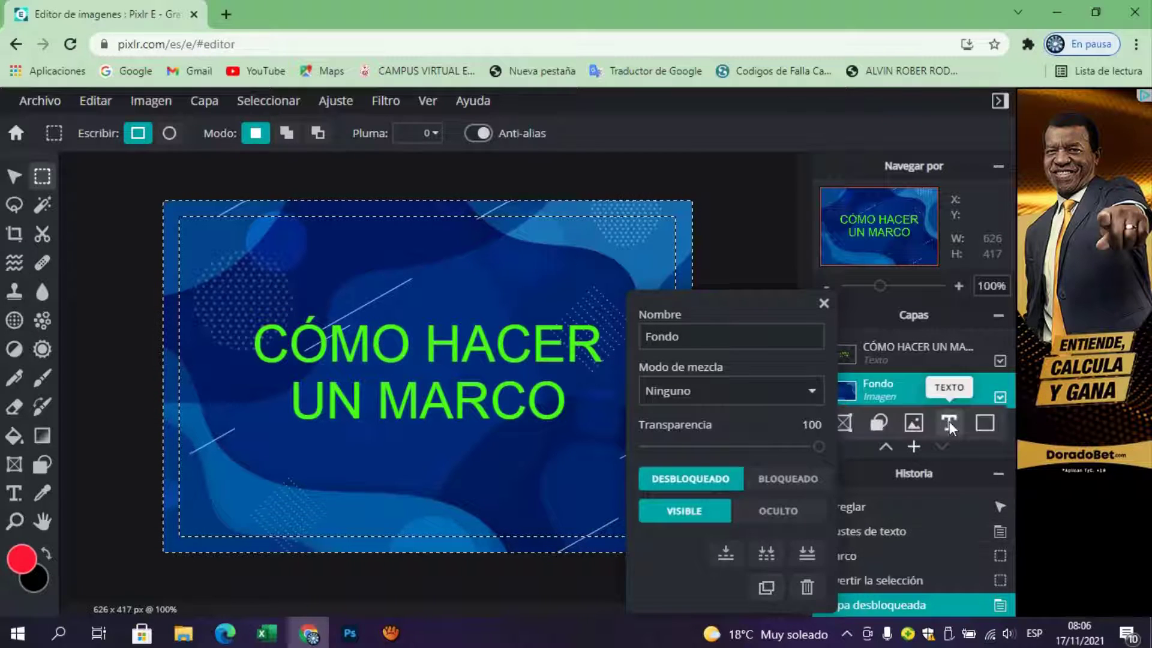
left_click(896, 388)
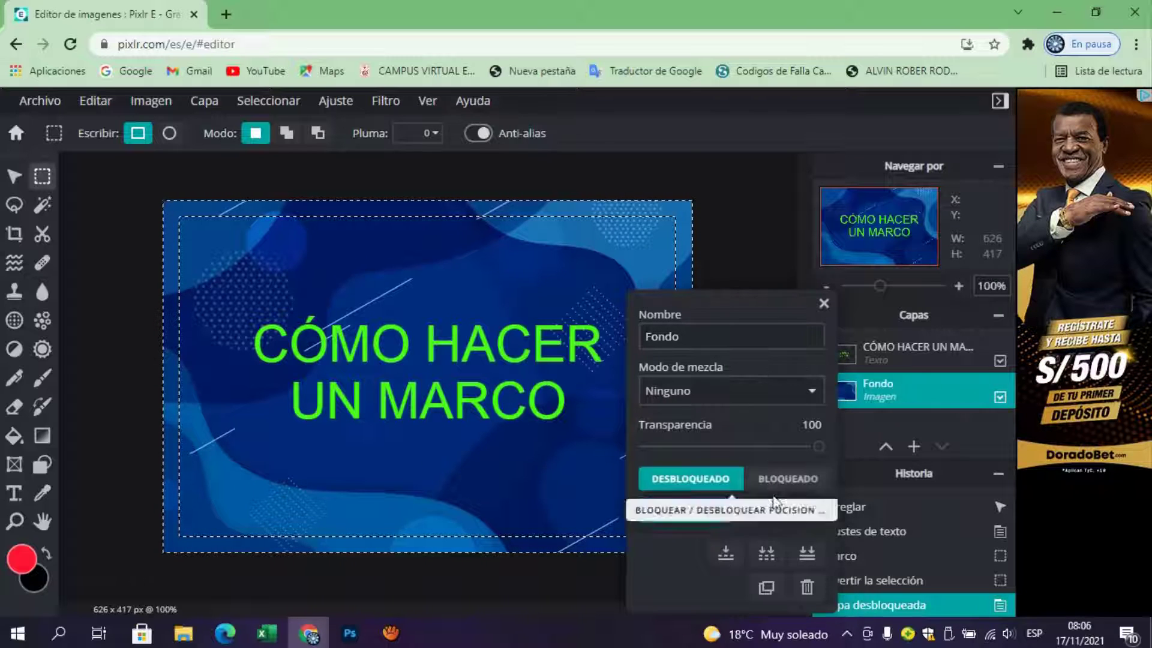
left_click(766, 589)
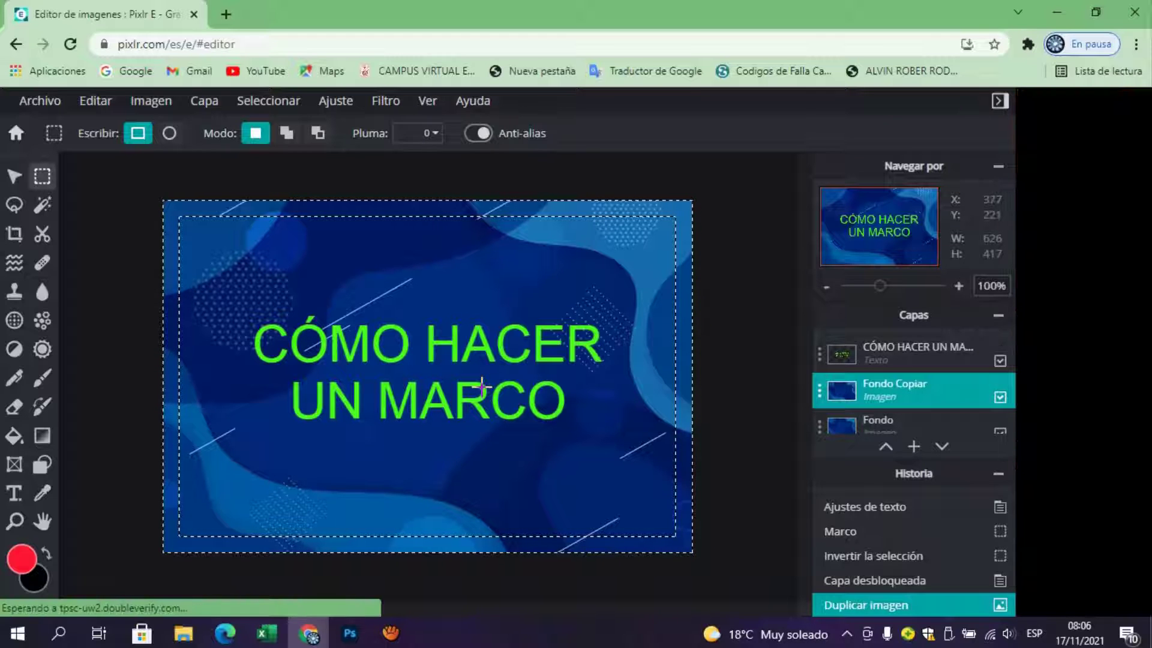
Select the Brush tool and enlarge its size to 71
left_click(43, 381)
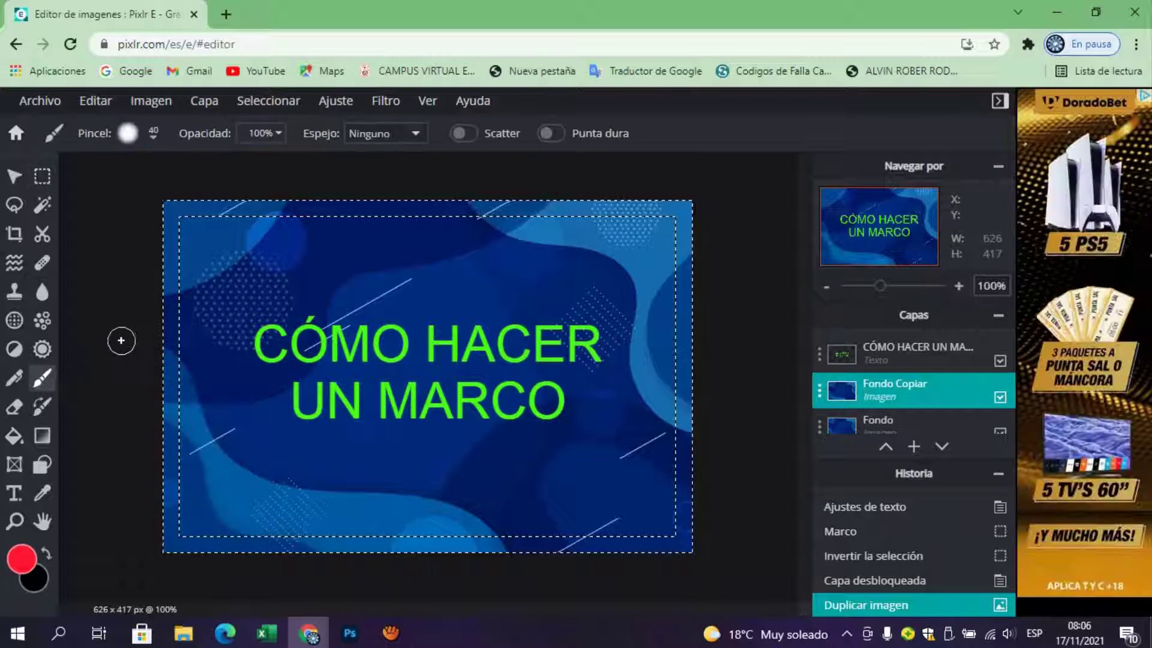
left_click(153, 135)
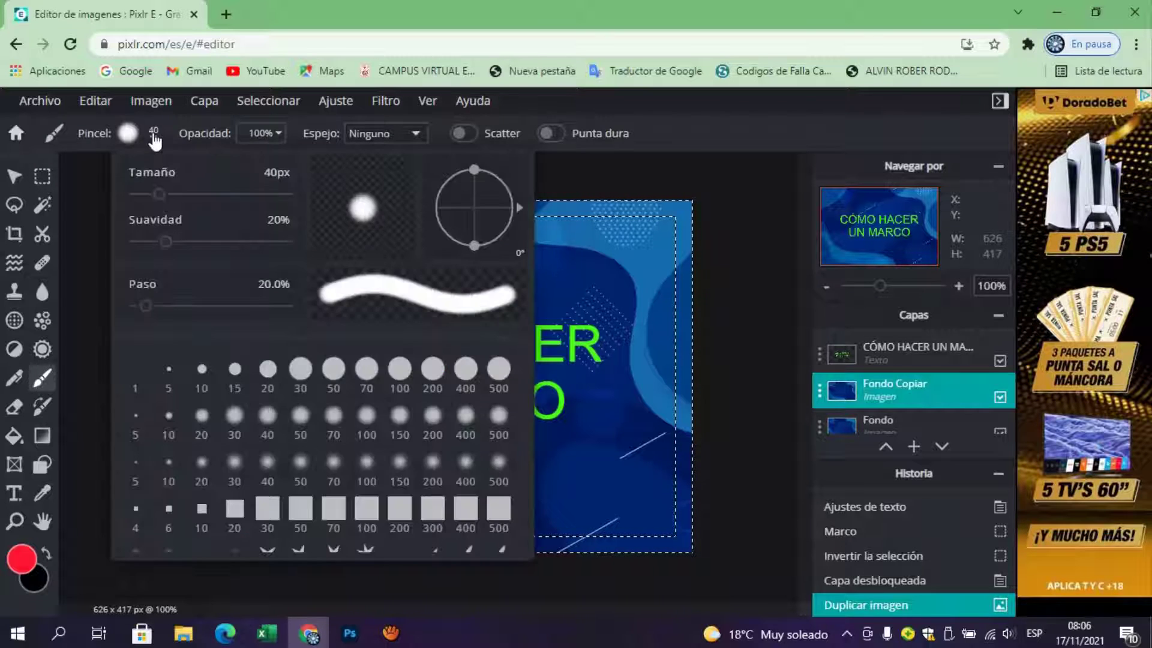
left_click_drag(159, 193, 179, 202)
Set the brush's paint colour to yellow
left_click(600, 181)
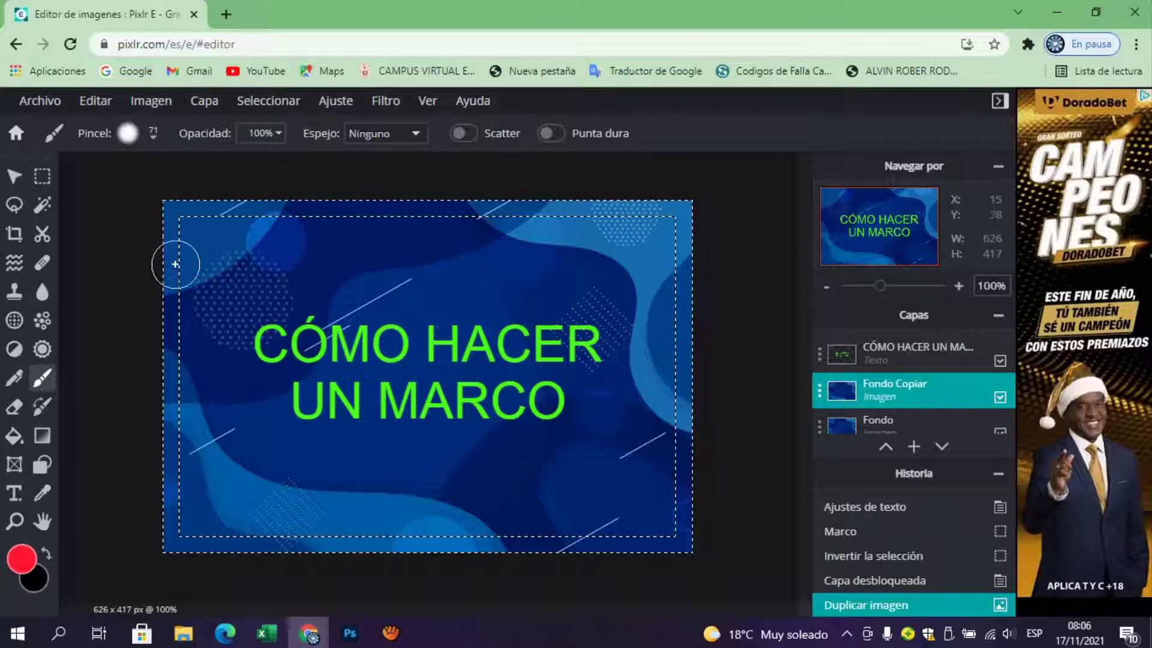
left_click(22, 558)
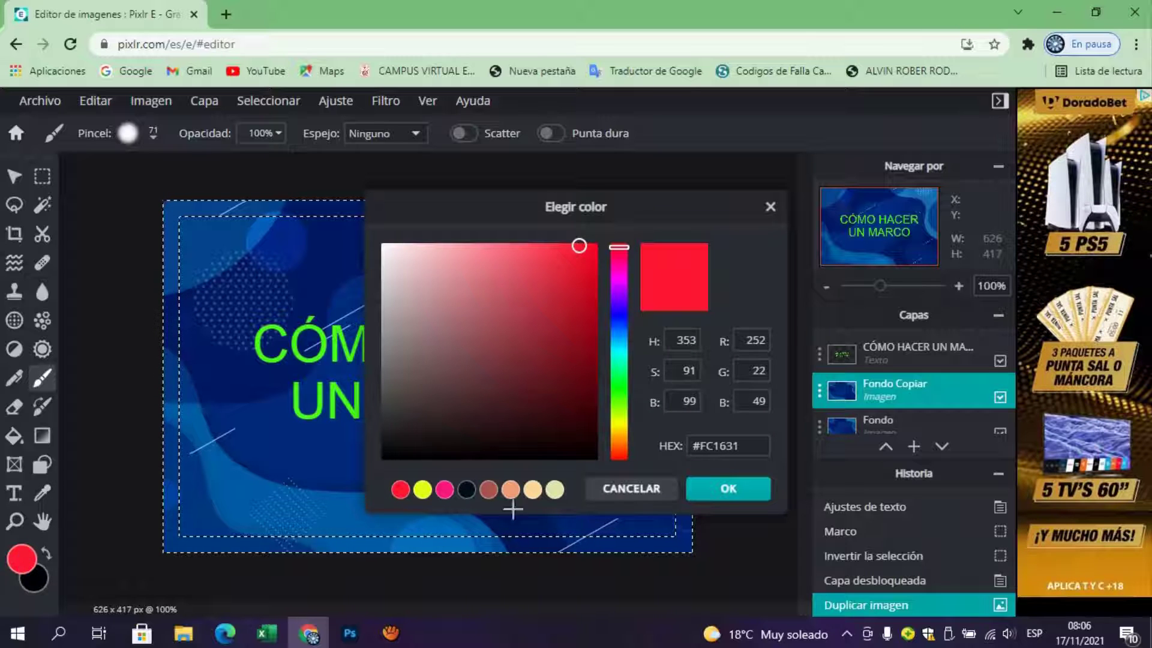
left_click(620, 423)
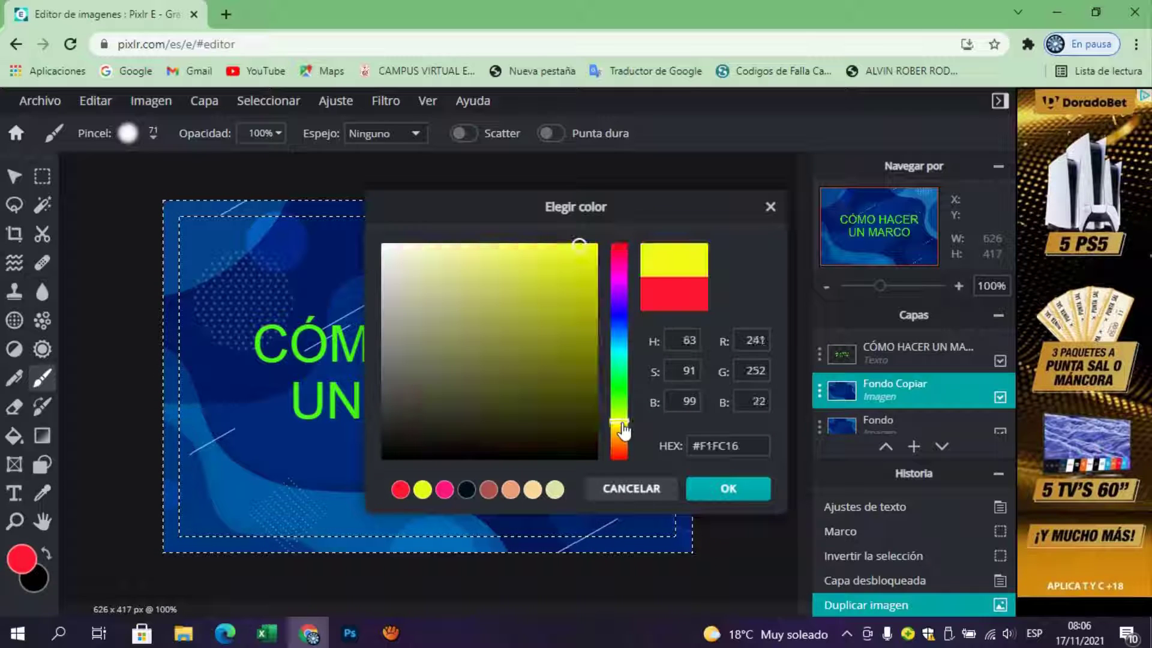
left_click(717, 485)
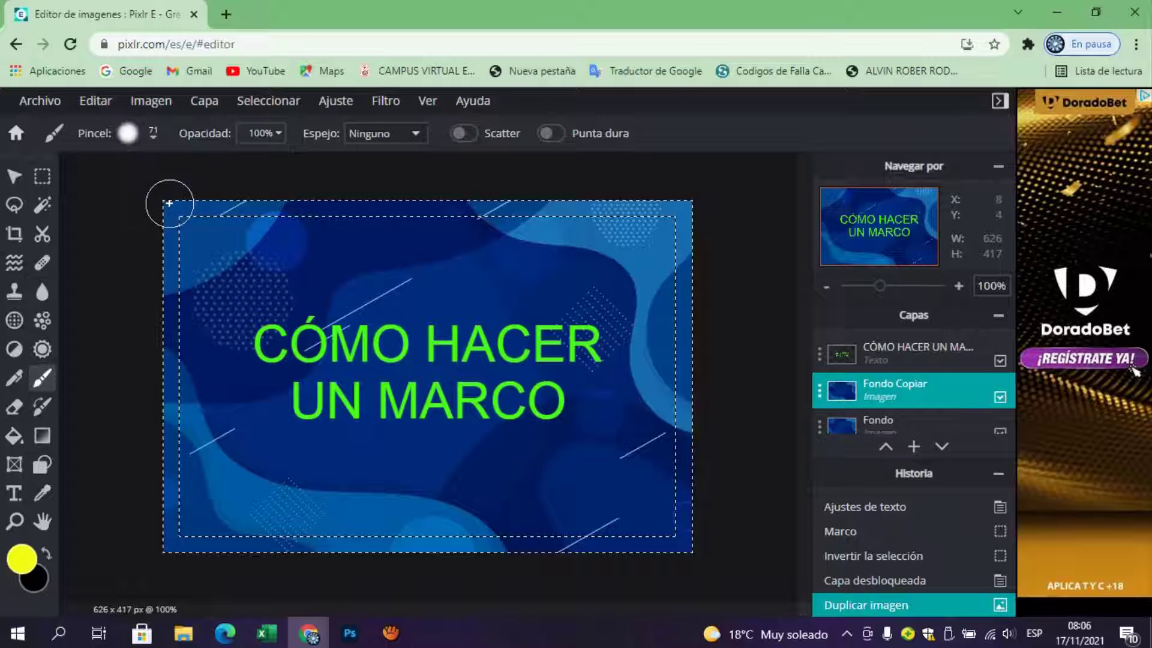
Paint yellow along the left, top, right and bottom edges of the border selection
left_click_drag(168, 201, 171, 546)
mouse_move(174, 207)
left_mouse_down()
mouse_move(677, 214)
mouse_move(680, 237)
left_mouse_up()
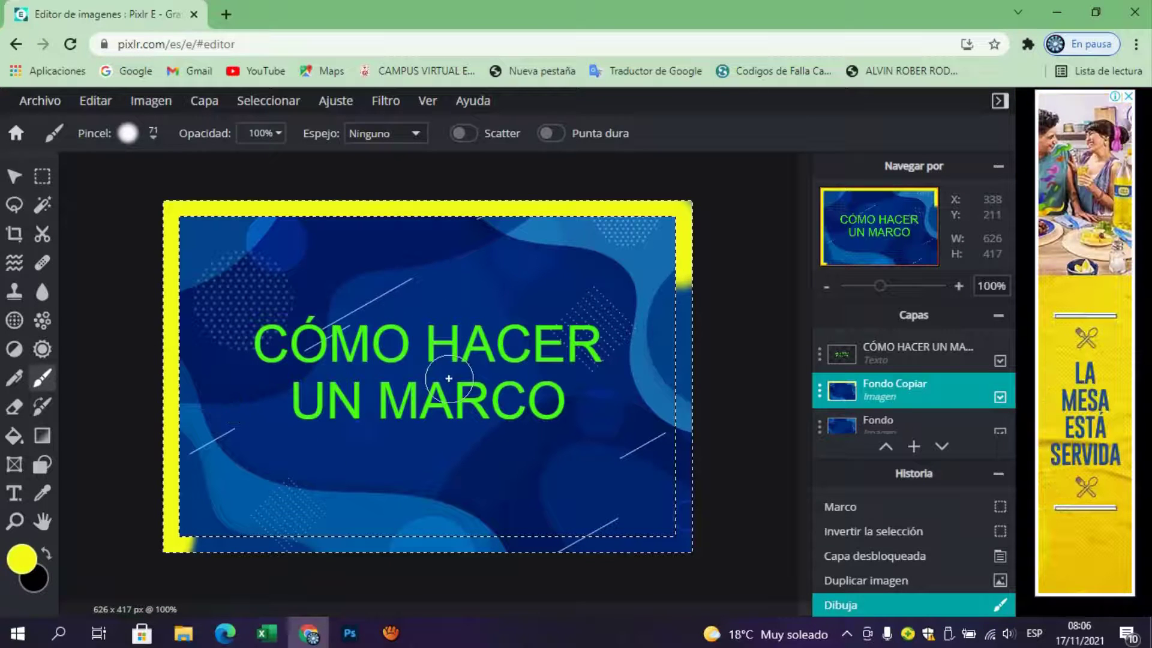
mouse_move(678, 282)
left_mouse_down()
mouse_move(676, 408)
mouse_move(541, 543)
mouse_move(197, 545)
left_mouse_up()
left_click_drag(676, 536, 674, 497)
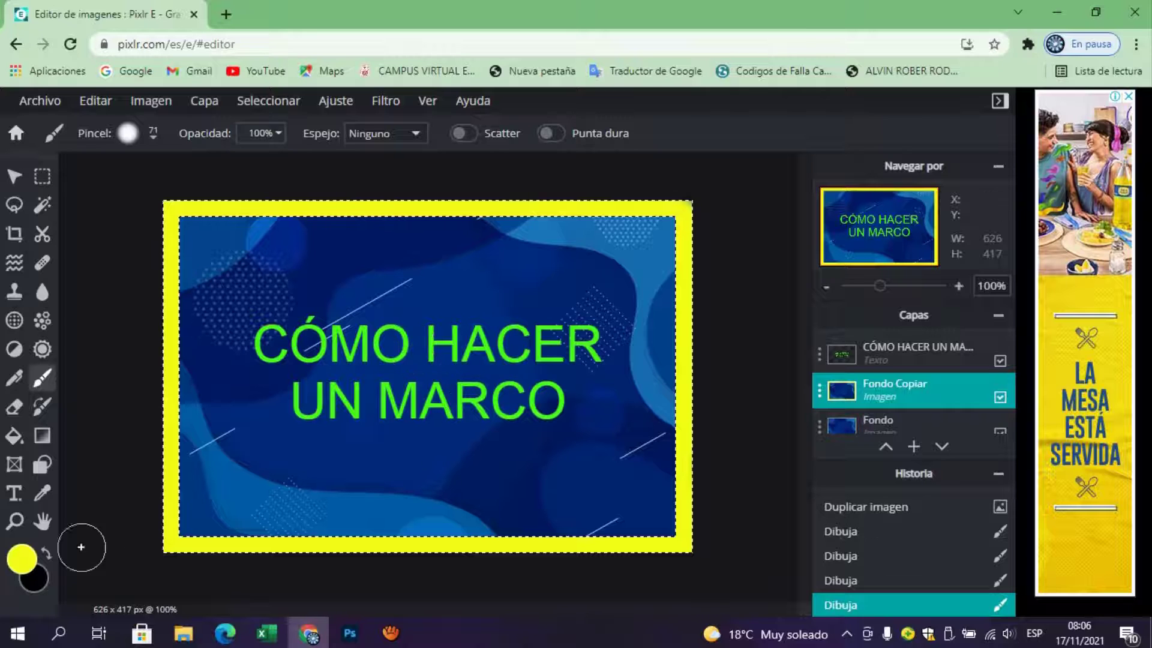
Switch the paint colour to red and brush it over the frame's top and upper sides
left_click(22, 559)
left_click(615, 246)
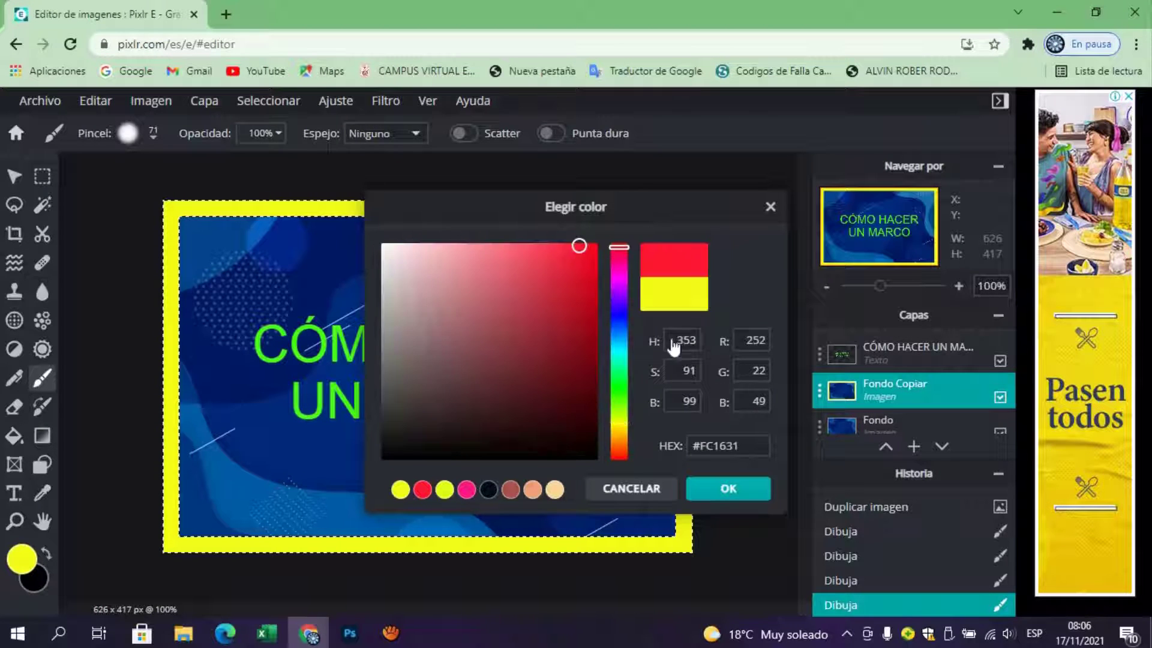
left_click(696, 490)
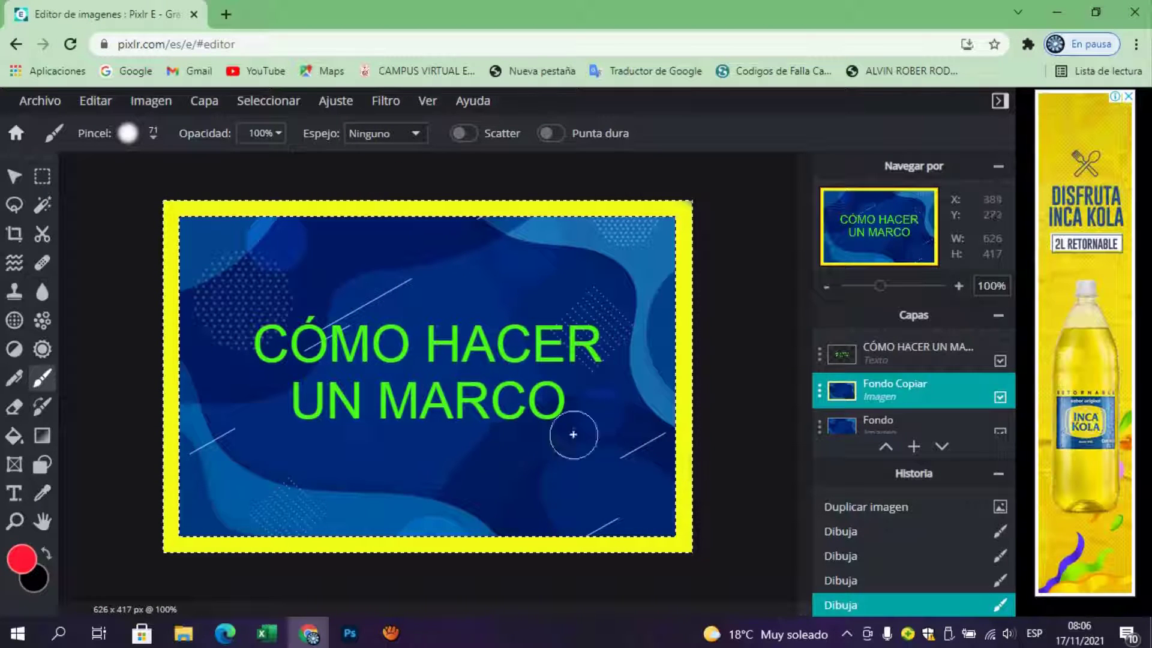
left_click(308, 304)
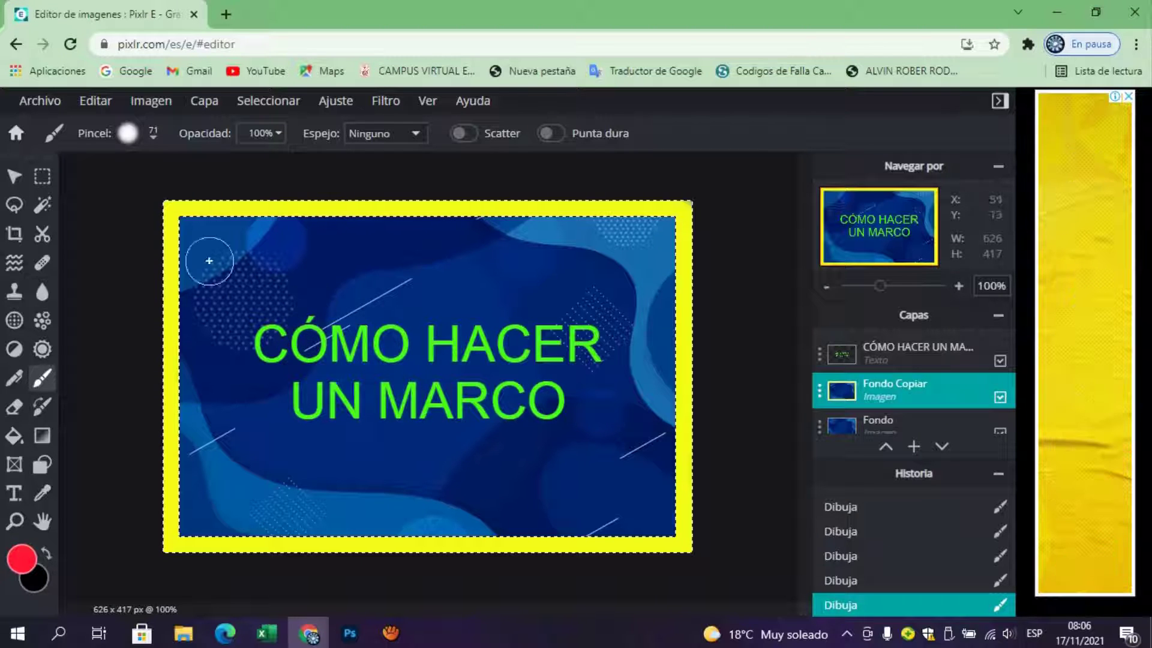
mouse_move(171, 203)
left_mouse_down()
mouse_move(235, 218)
mouse_move(607, 206)
mouse_move(684, 217)
mouse_move(690, 414)
left_mouse_up()
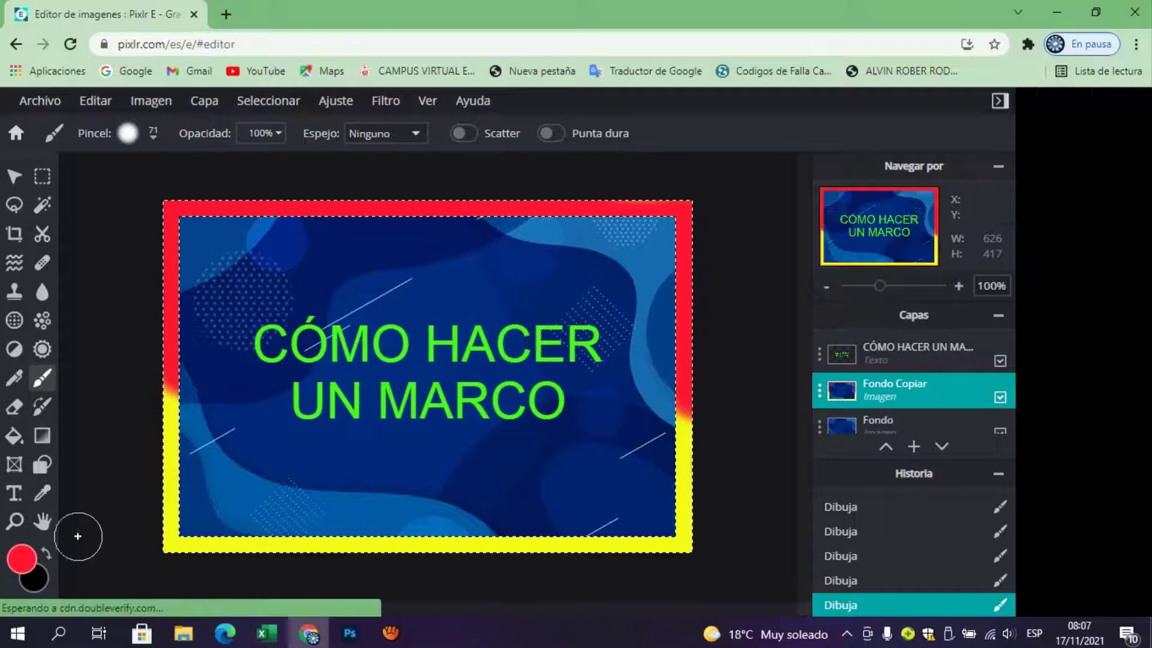
Set the paint colour to pink and paint the left, top and right border
left_click(21, 561)
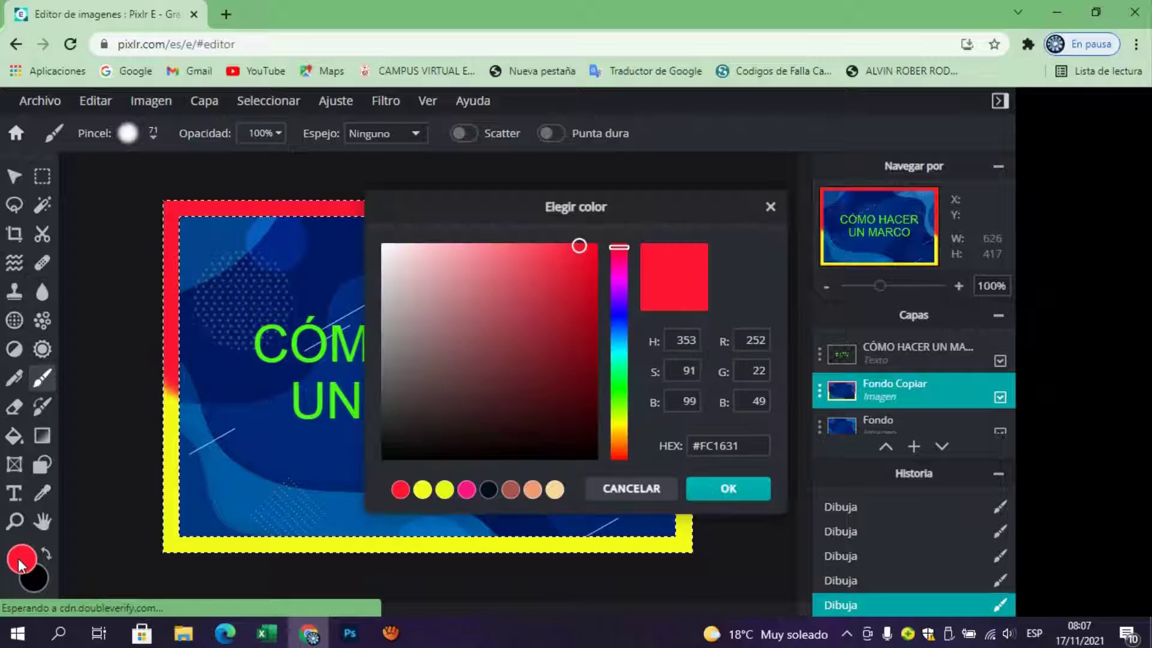
left_click(621, 390)
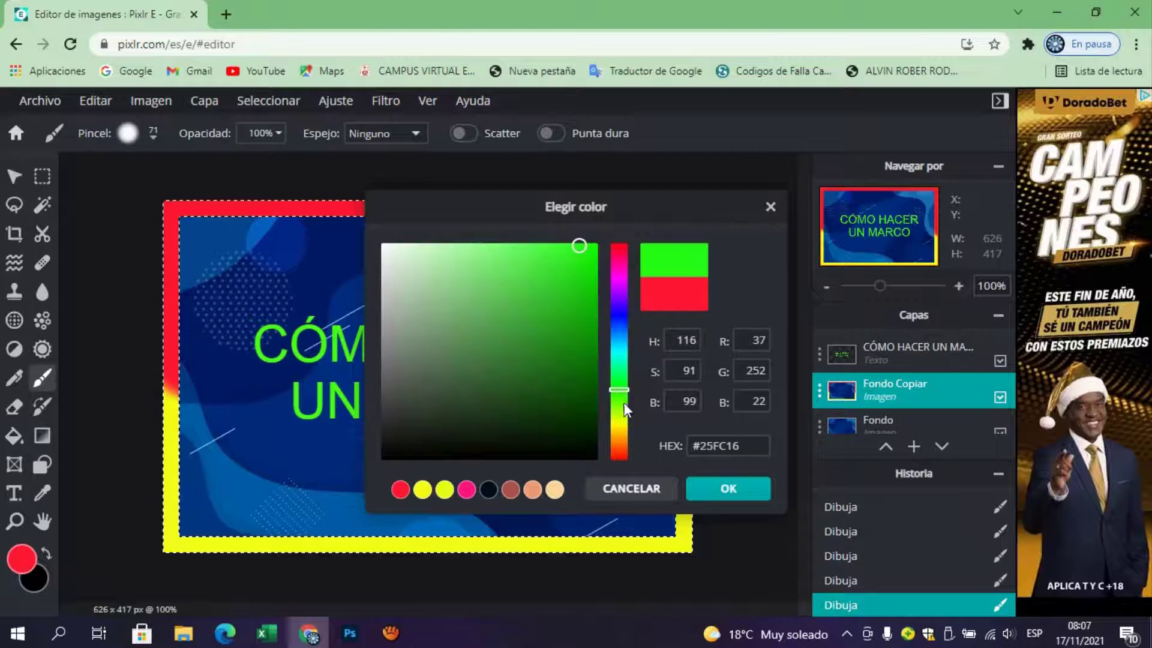
left_click(620, 267)
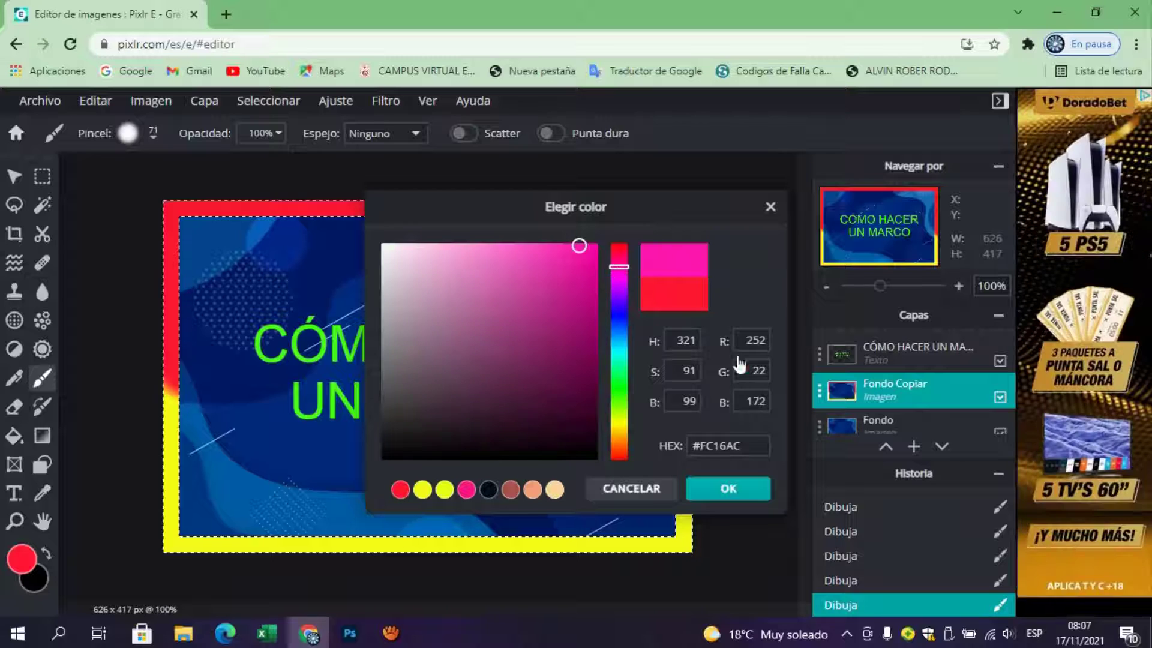
left_click(725, 492)
mouse_move(180, 218)
left_mouse_down()
mouse_move(154, 294)
mouse_move(424, 219)
left_mouse_up()
mouse_move(640, 242)
left_mouse_down()
mouse_move(766, 198)
mouse_move(676, 232)
mouse_move(686, 364)
left_mouse_up()
Switch the paint colour to green and repaint all four frame edges green
left_click(24, 558)
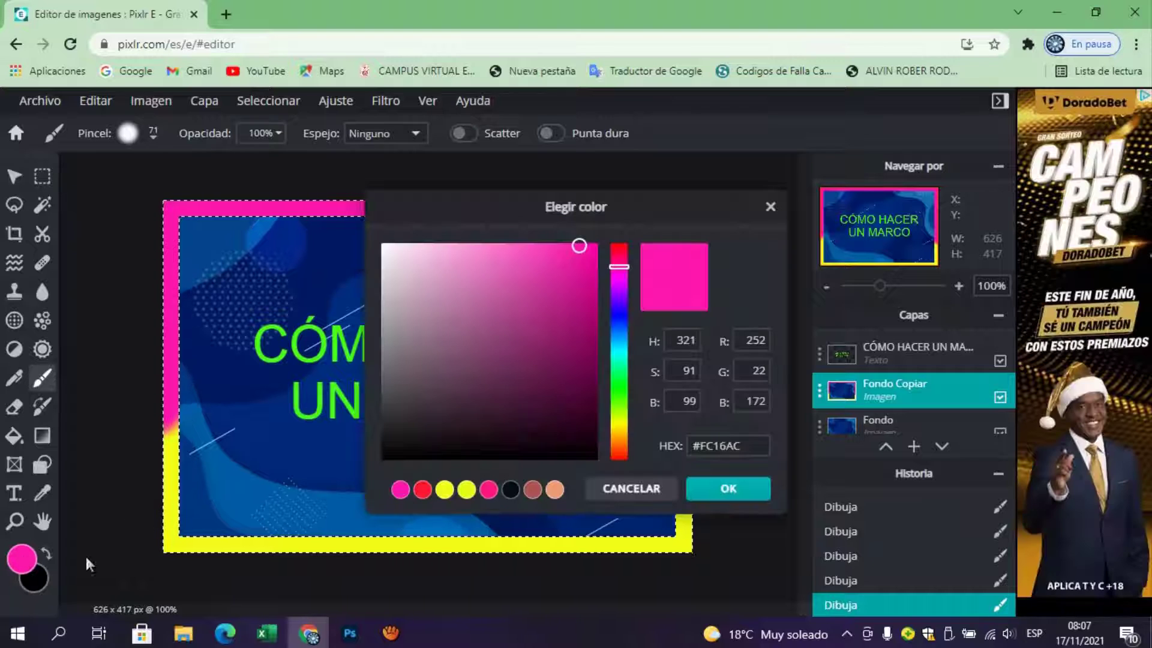
left_click(620, 382)
left_click(756, 492)
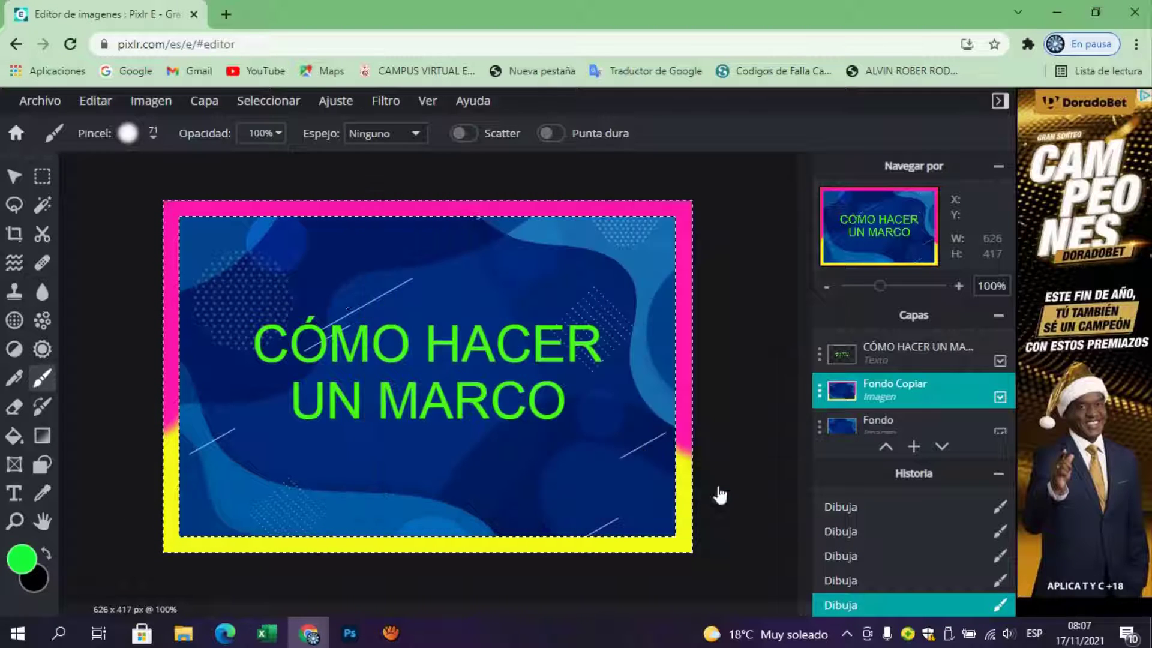
left_click(159, 222)
mouse_move(159, 222)
left_mouse_down()
mouse_move(154, 514)
mouse_move(159, 192)
mouse_move(591, 226)
mouse_move(479, 211)
mouse_move(733, 211)
mouse_move(674, 252)
mouse_move(664, 469)
left_mouse_up()
mouse_move(699, 200)
left_mouse_down()
mouse_move(673, 298)
mouse_move(663, 463)
mouse_move(691, 531)
mouse_move(103, 535)
left_mouse_up()
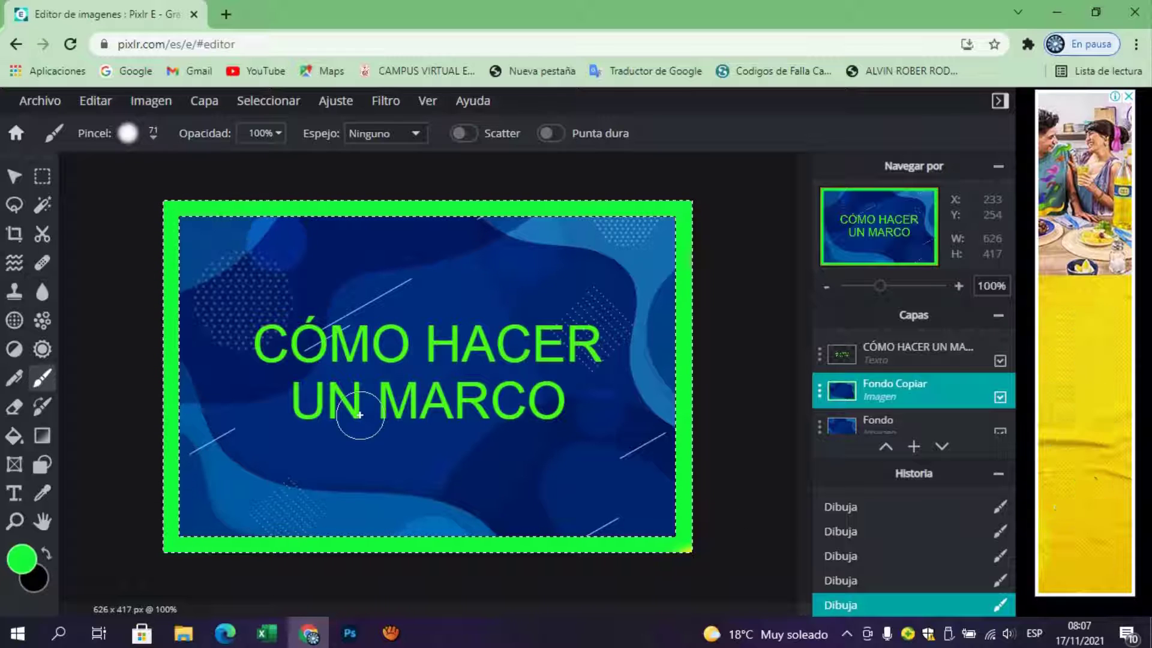
Save the image as a high-quality JPG named 'MARCO IMAGEN' and download it
left_click(53, 113)
left_click(61, 251)
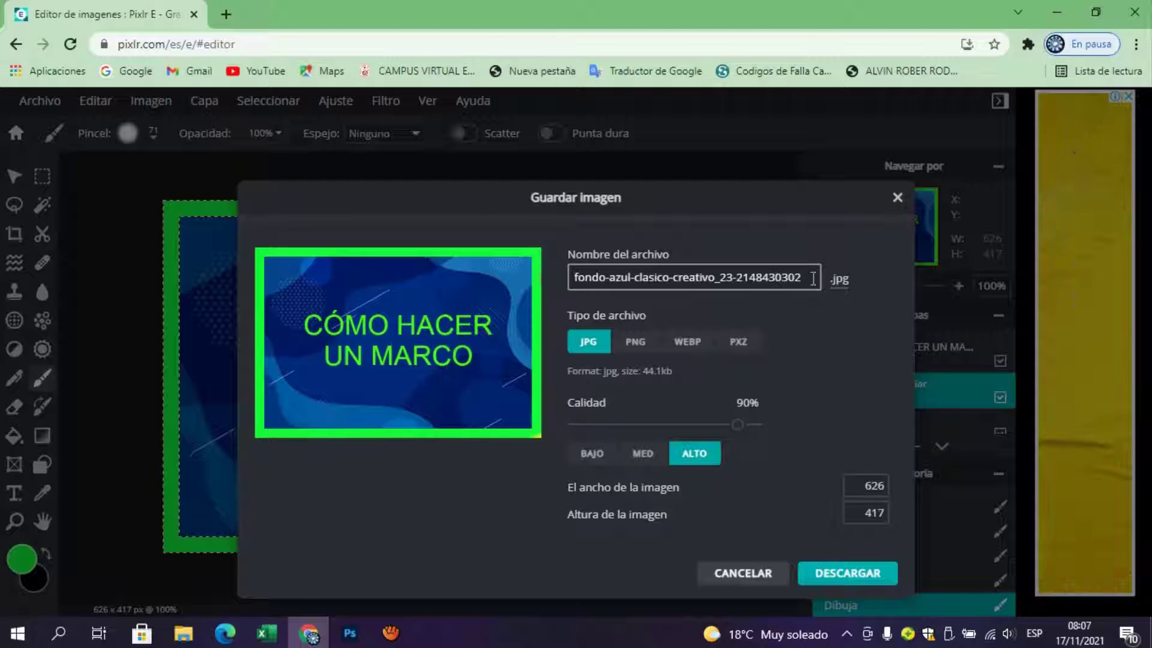
left_click_drag(812, 278, 485, 286)
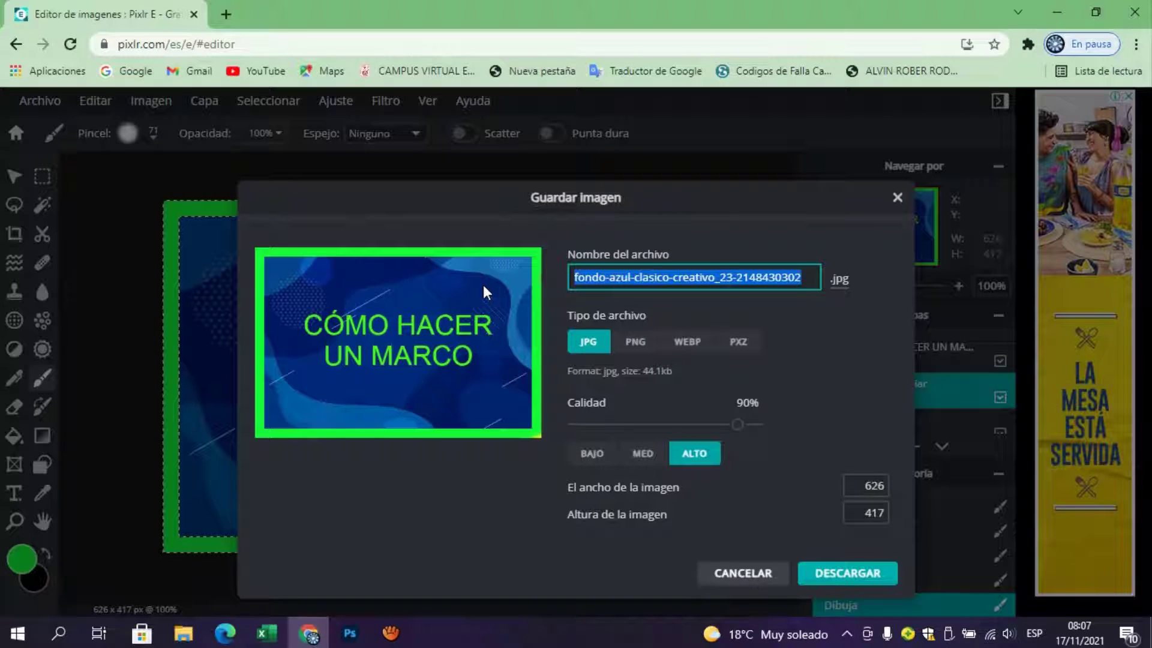
type("MARCO ")
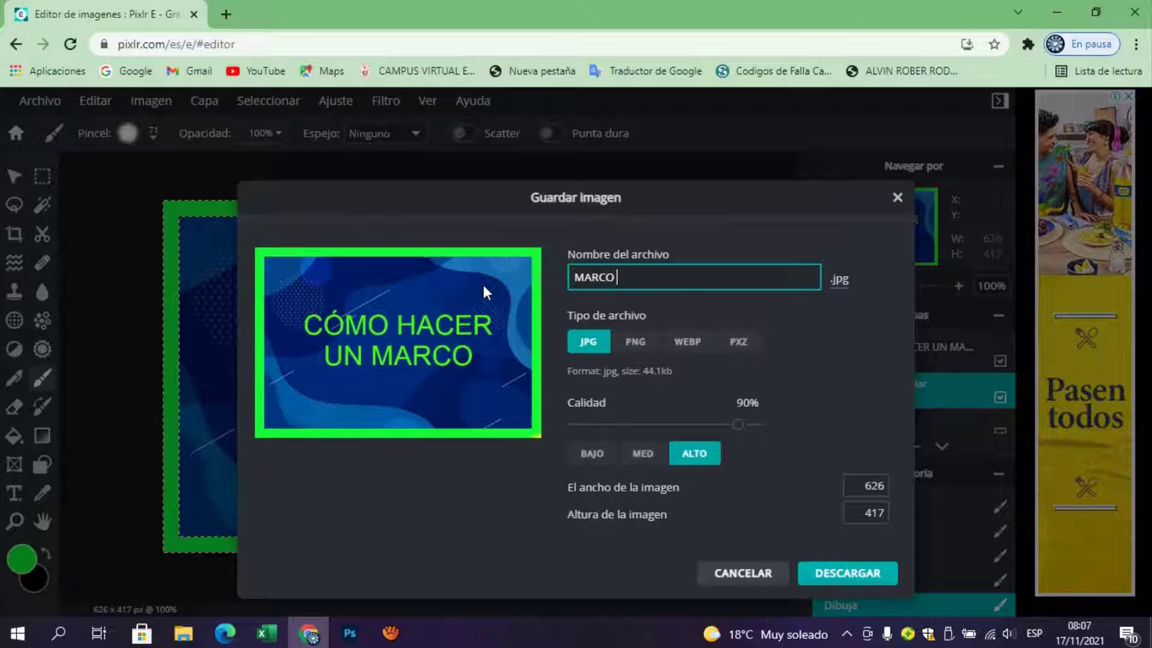
type("IMAGEN")
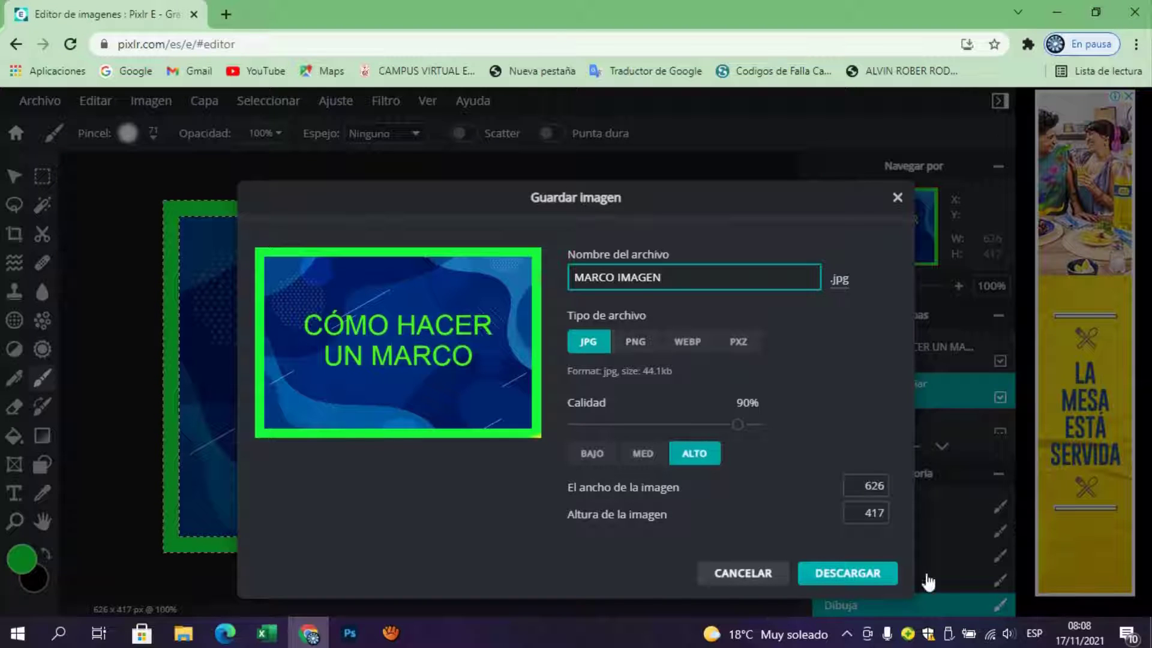
left_click(853, 580)
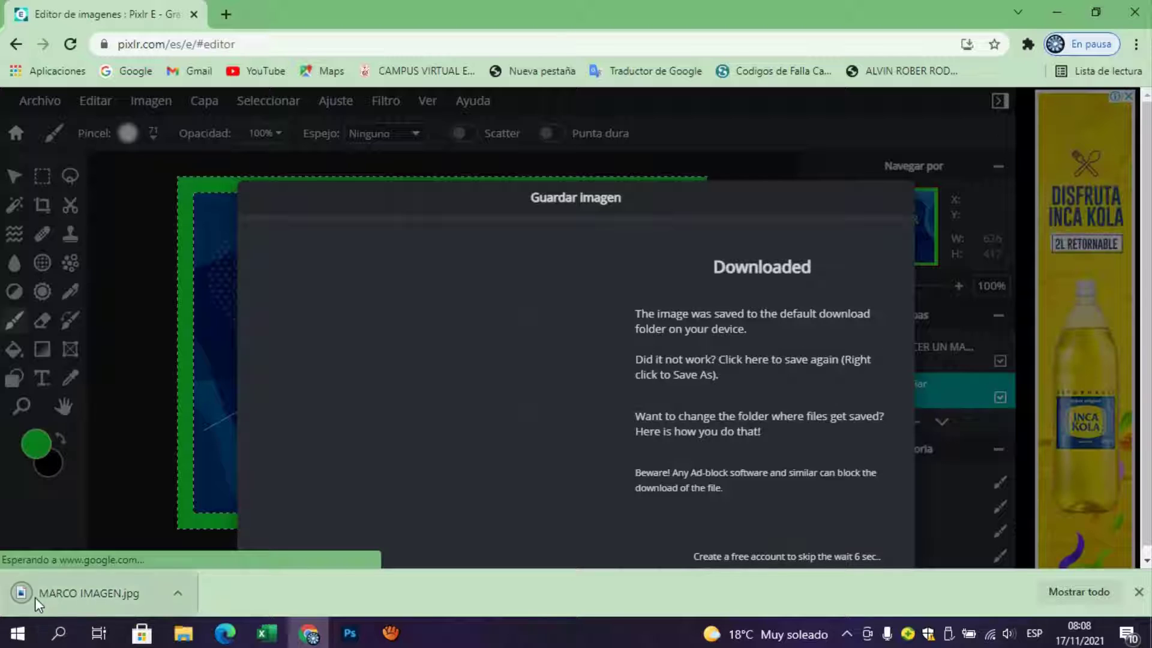
Open the downloaded MARCO IMAGEN.jpg from the download bar to view it
left_click(35, 596)
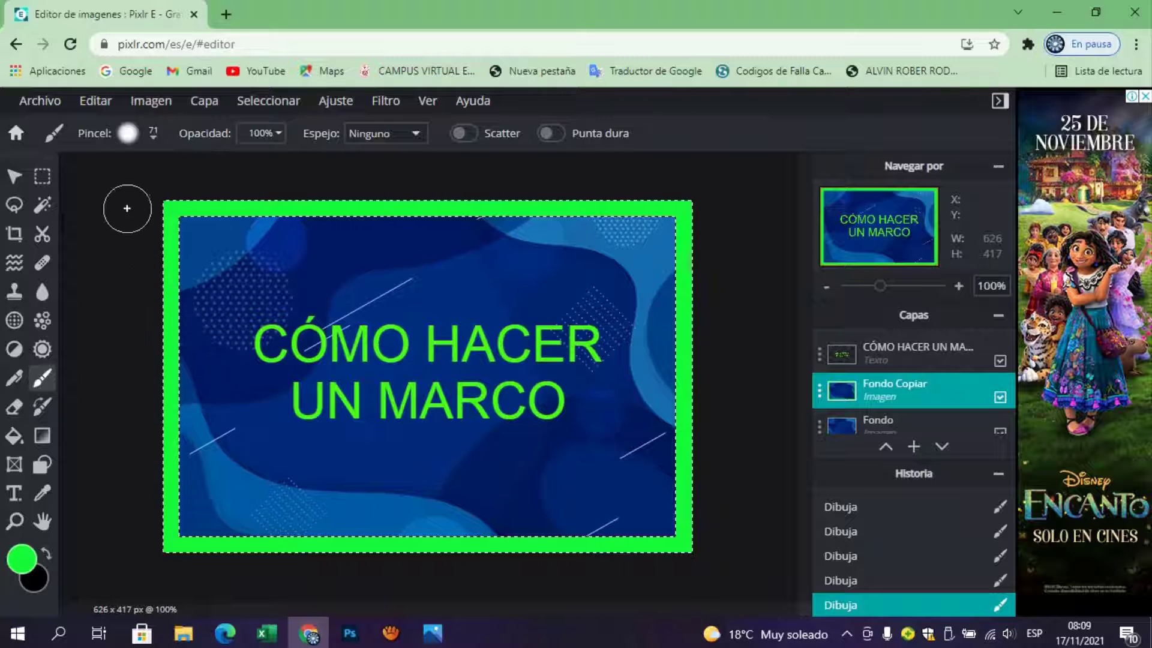
Open 01-1.jpg from the MARCO DE MINIATURA folder in a new tab
left_click(39, 100)
left_click(58, 149)
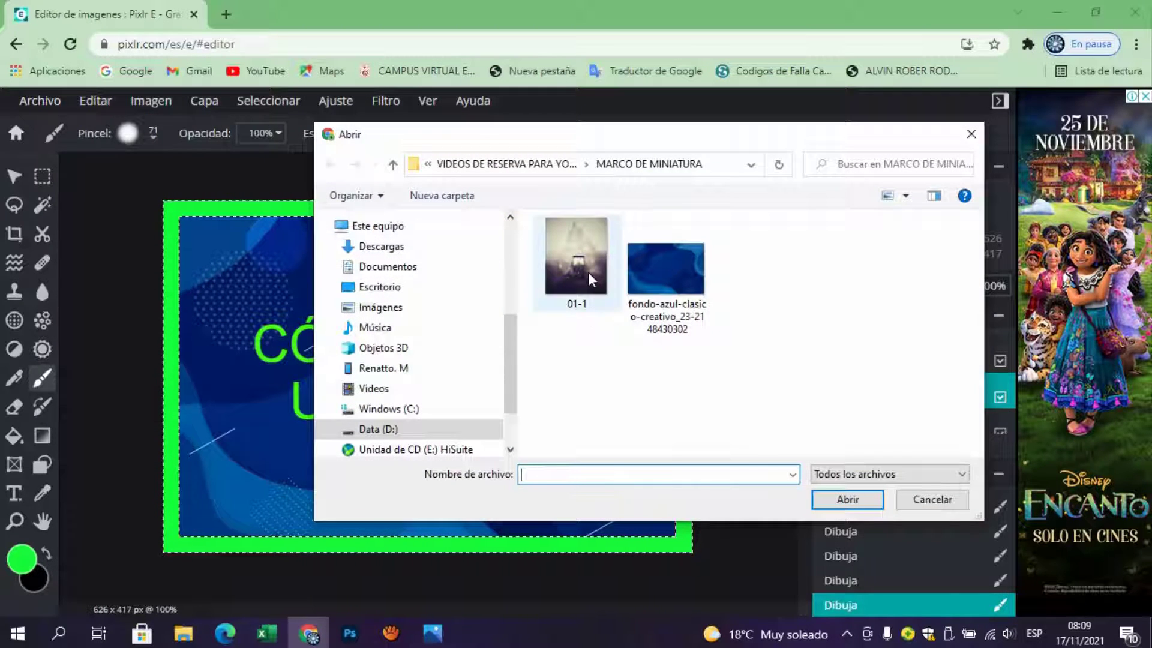
left_click(573, 263)
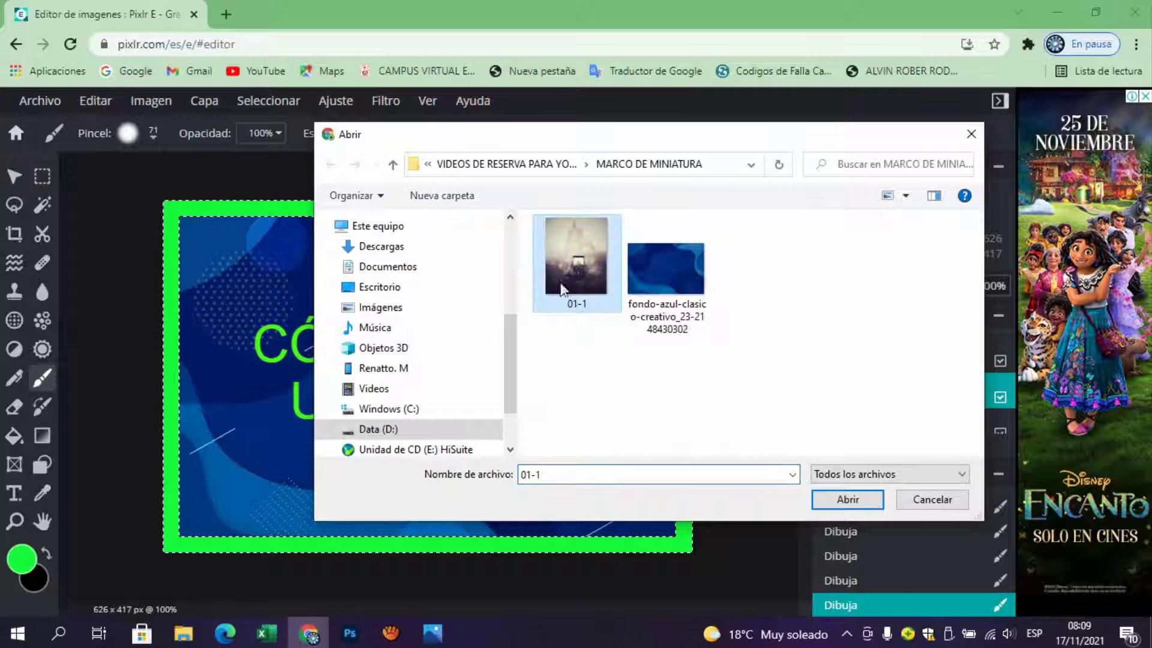
left_click(848, 499)
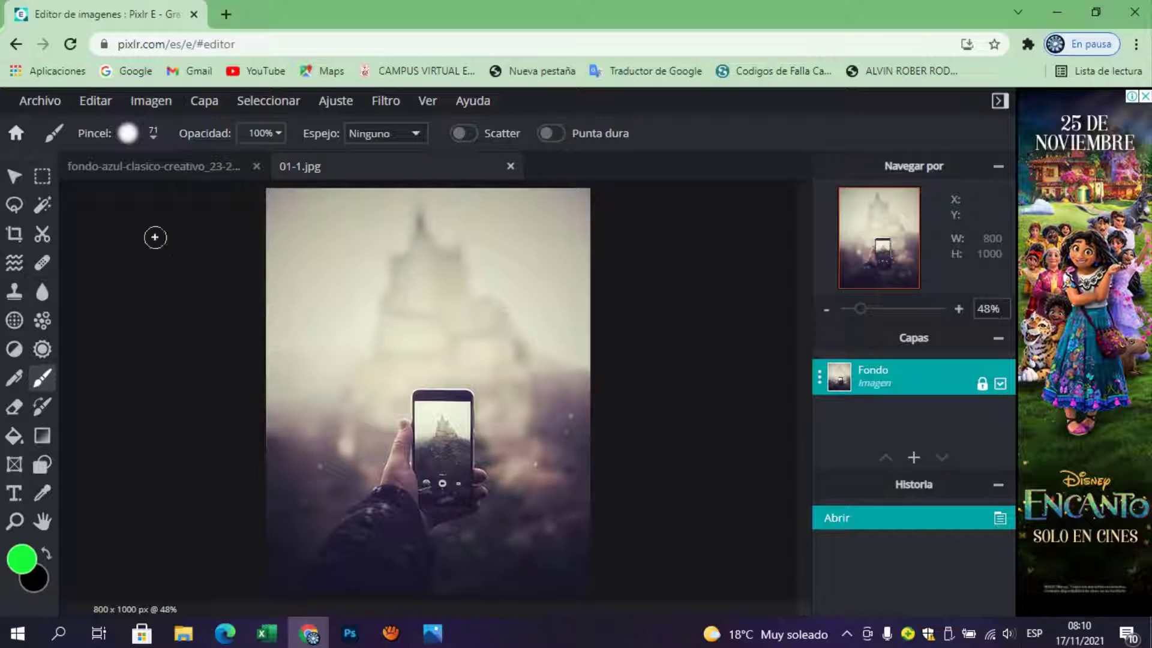
Select an inset rectangle on 01-1 and invert it into a thin border strip
left_click(42, 176)
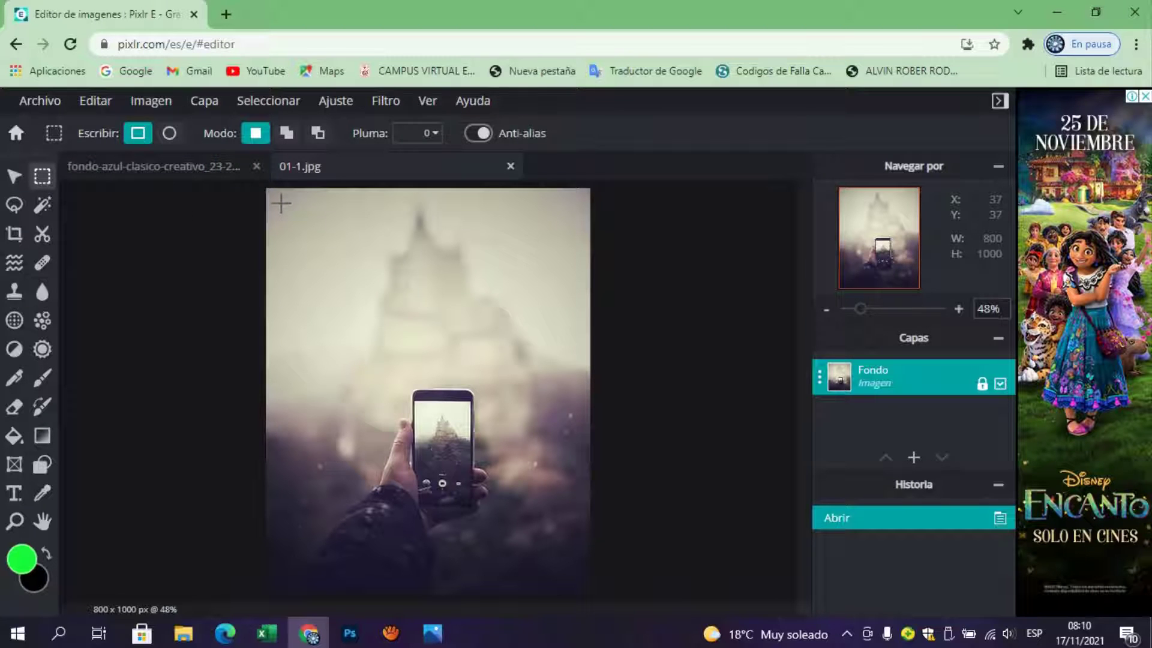
left_click_drag(281, 203, 574, 580)
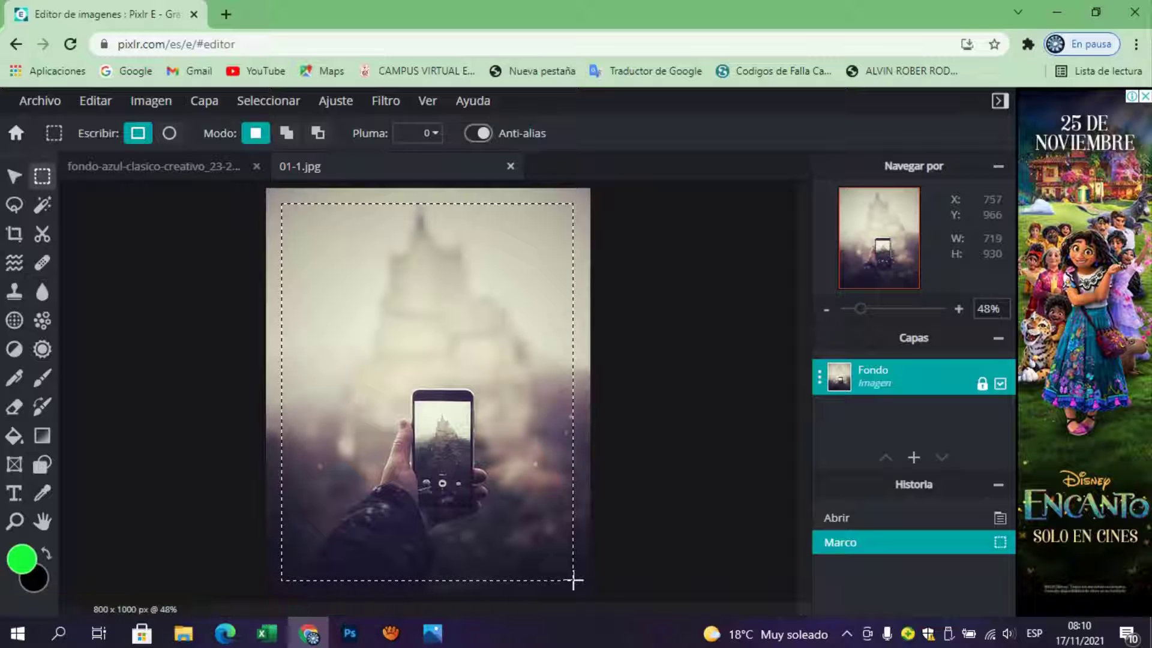
right_click(472, 354)
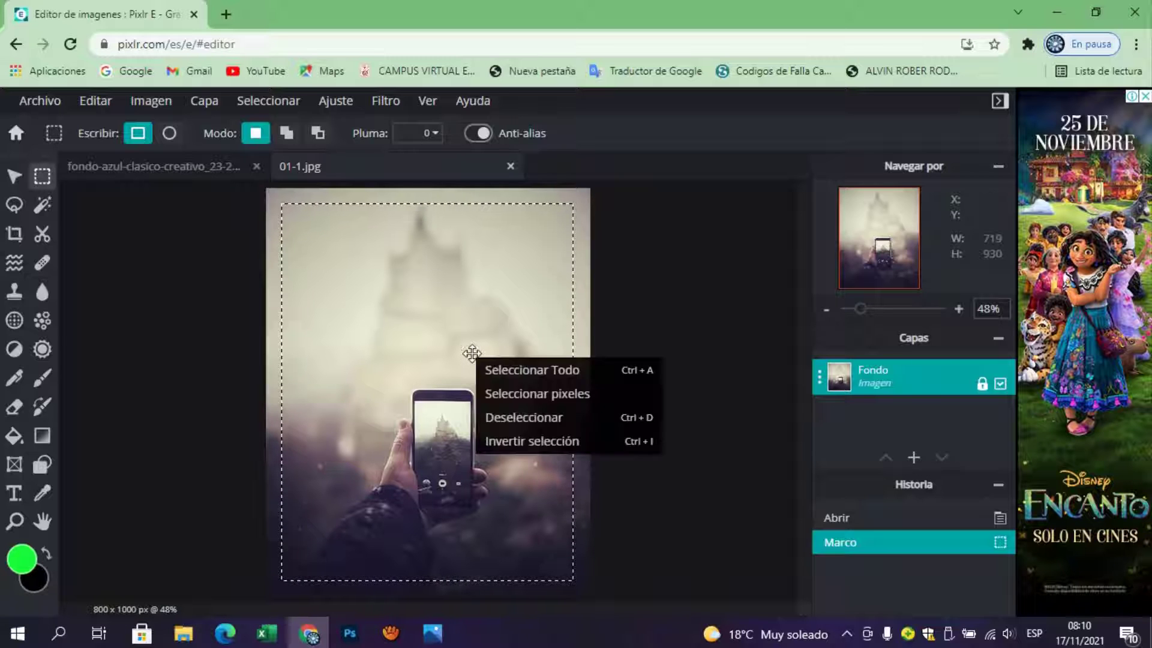
left_click(533, 442)
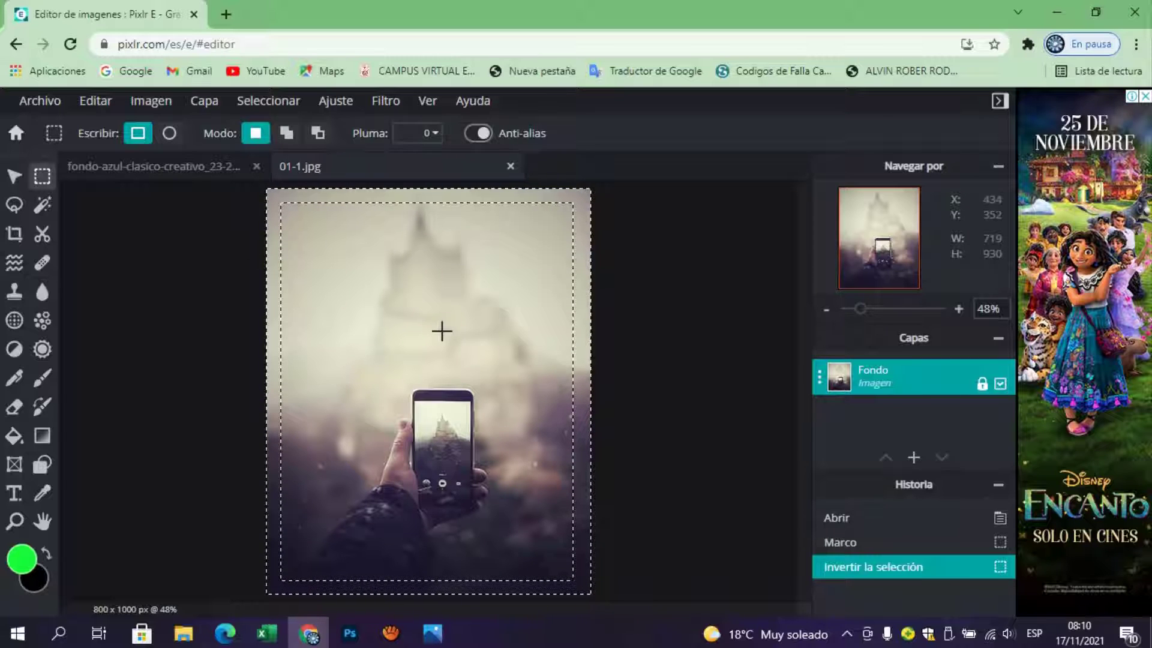
Unlock the Fondo layer and duplicate it as Fondo Copiar
left_click(982, 384)
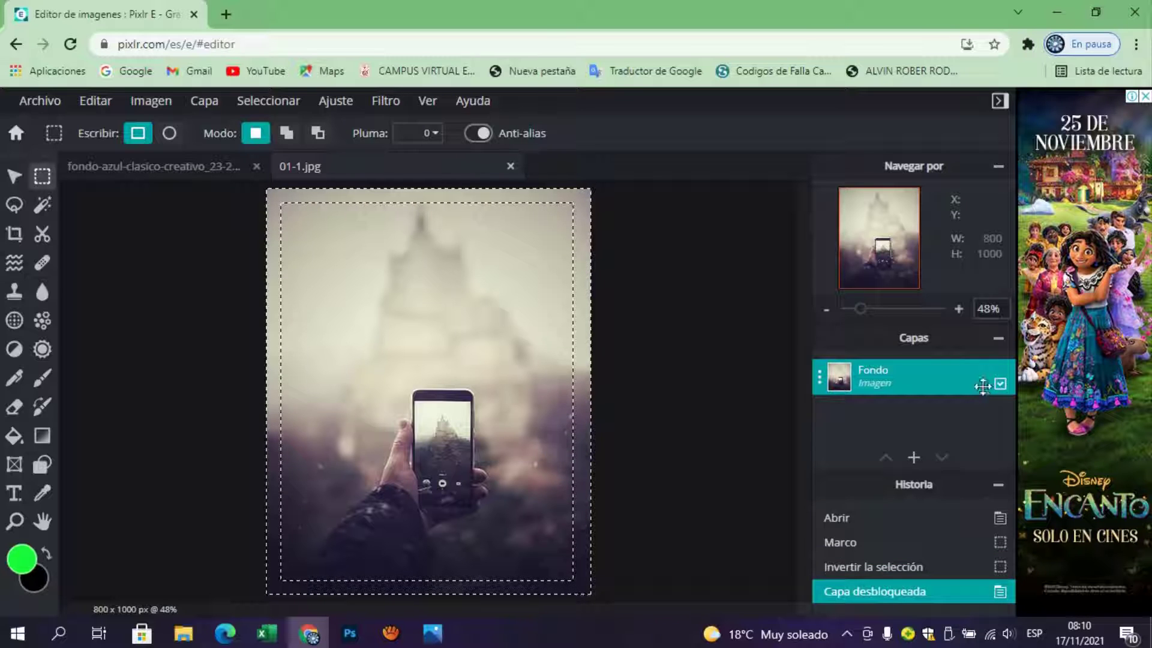
left_click(930, 379)
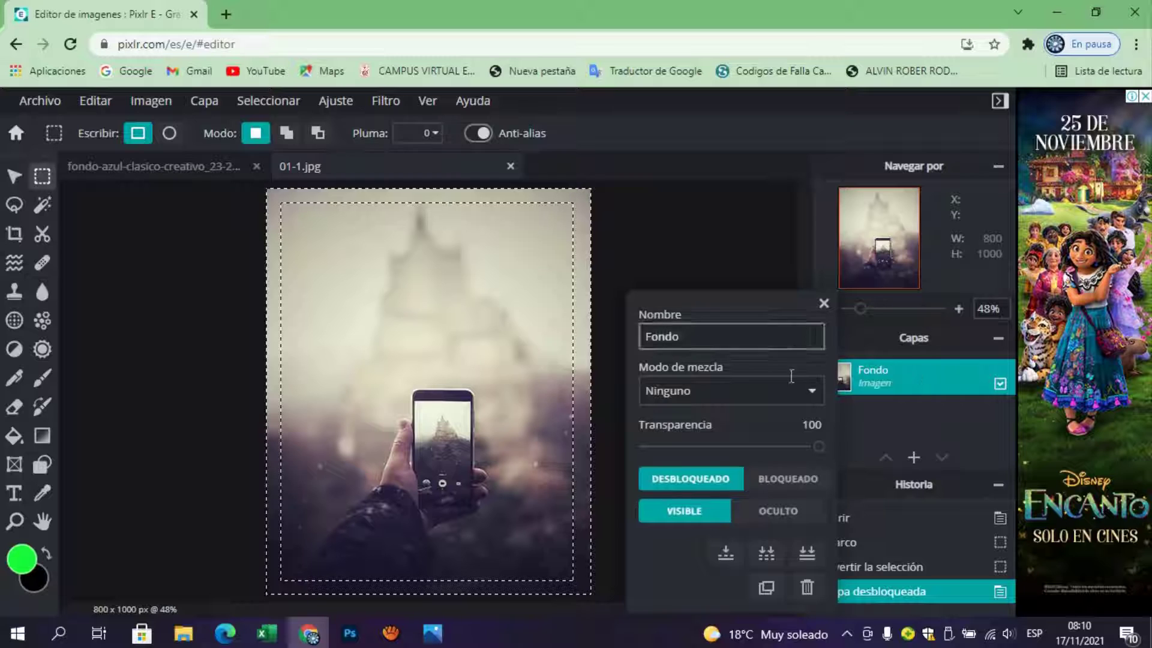
left_click(767, 589)
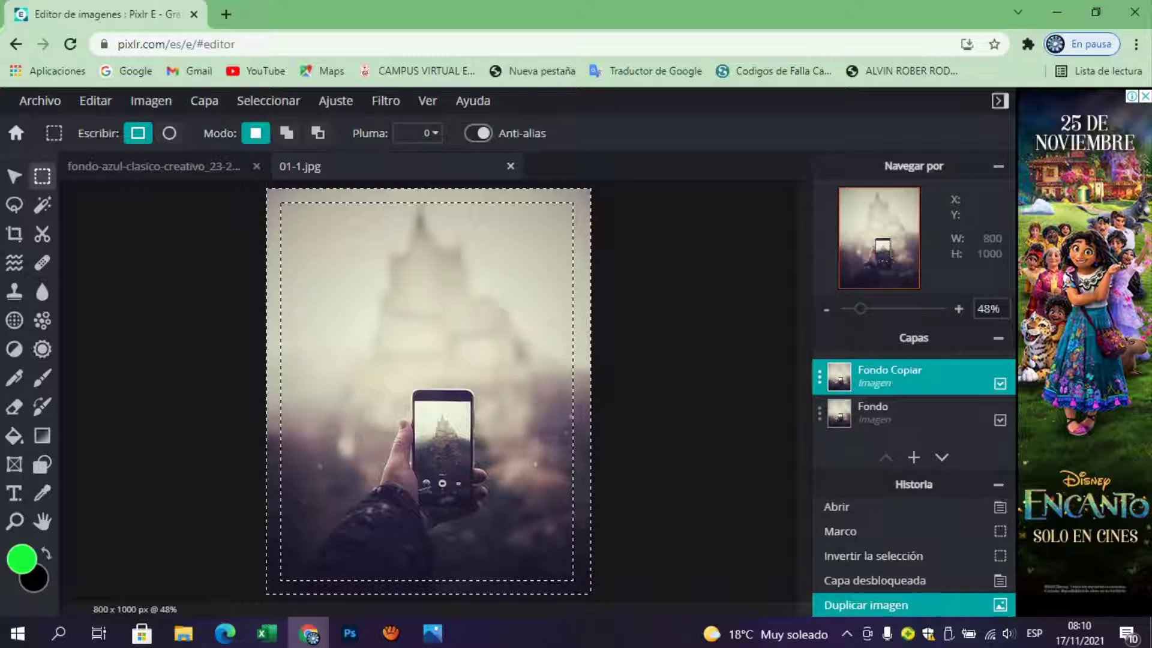
Choose the Brush with cyan #56C2C5 and paint the photo's top border
left_click(42, 384)
left_click(24, 560)
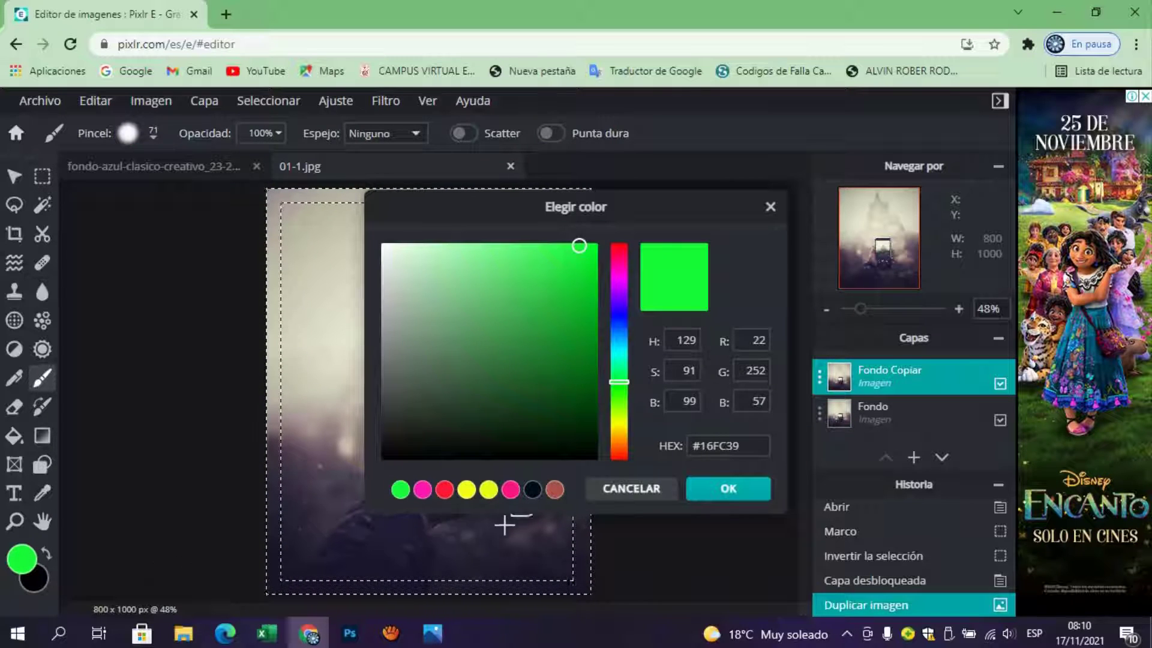
left_click(622, 352)
left_click(502, 292)
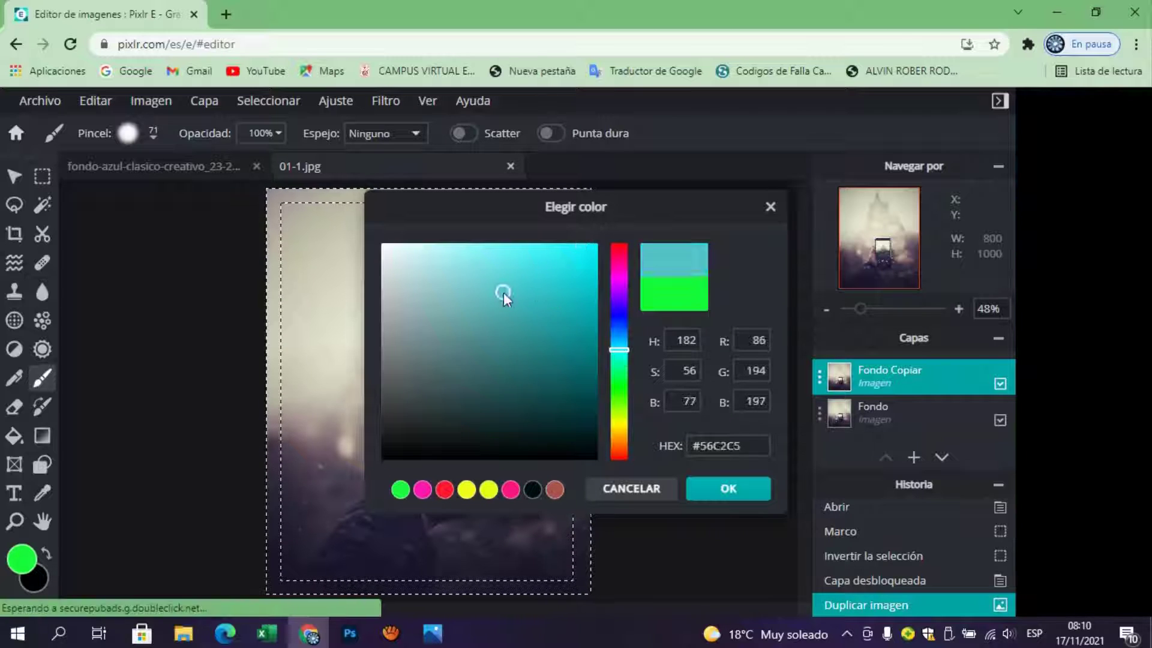
left_click(729, 489)
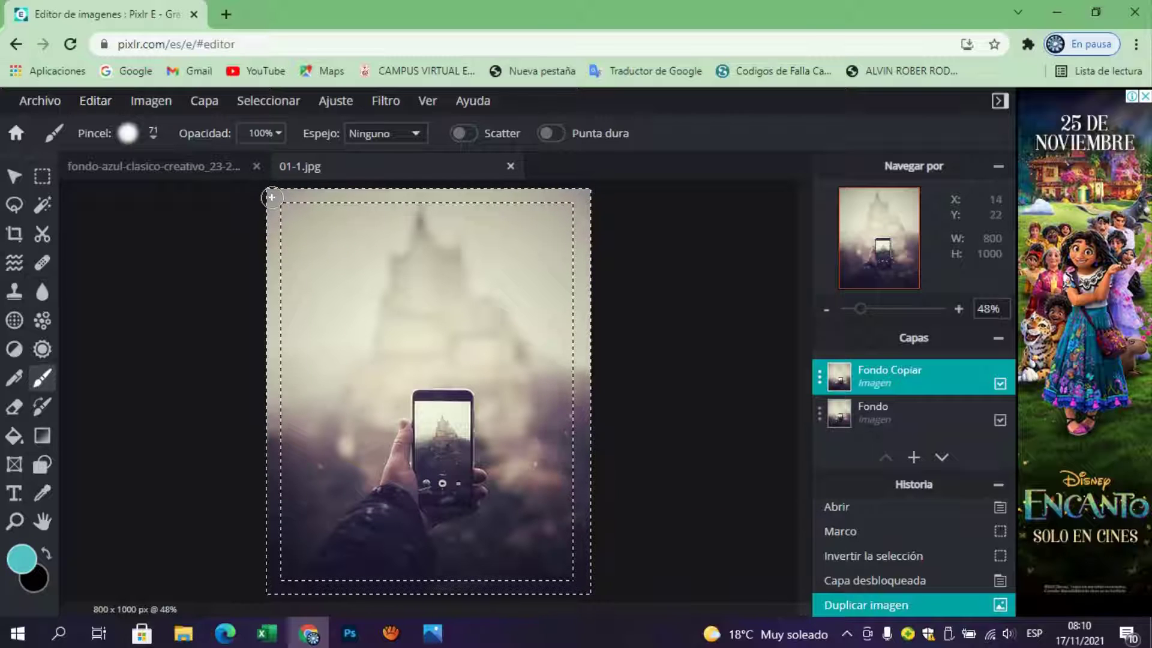
mouse_move(271, 197)
left_mouse_down()
mouse_move(393, 186)
mouse_move(575, 201)
left_mouse_up()
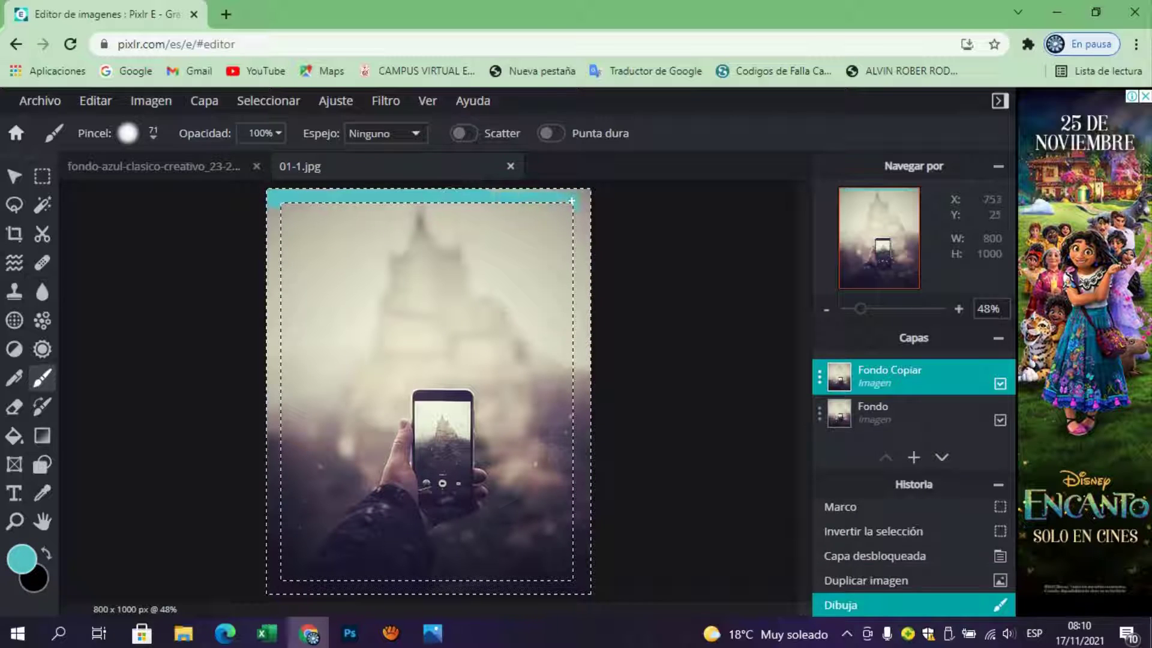
Enlarge the brush to 88, paint cyan down the right and left borders, then pick a blue-violet hue
left_click(151, 134)
left_click_drag(177, 192, 188, 194)
left_click(657, 275)
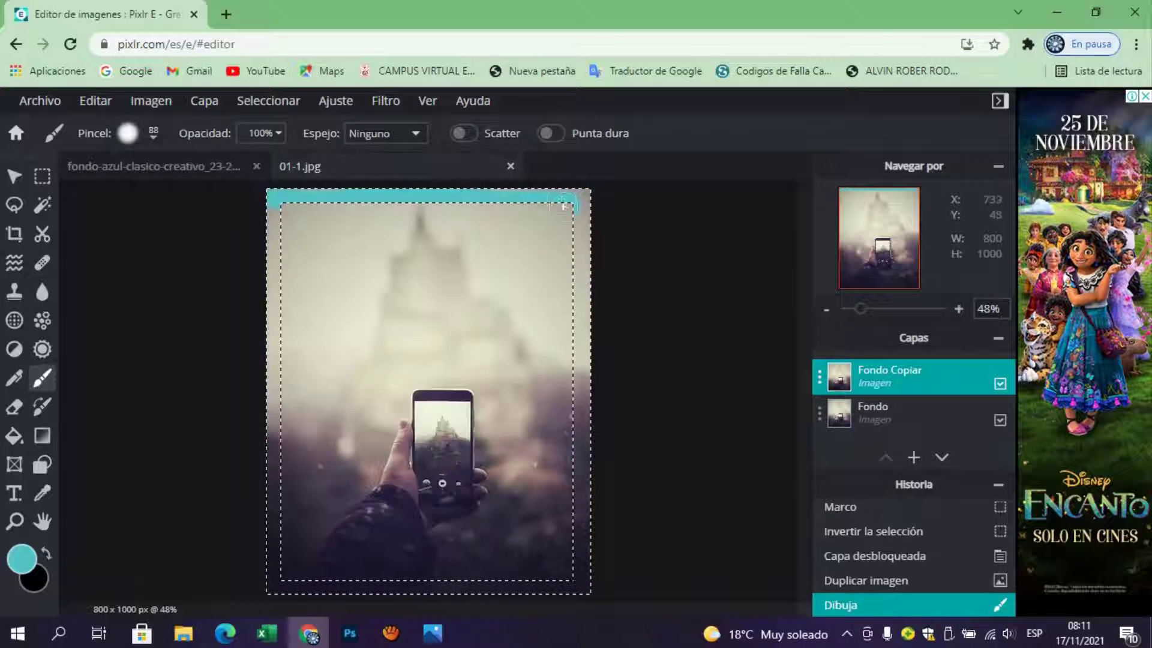
mouse_move(575, 197)
left_mouse_down()
mouse_move(584, 348)
mouse_move(568, 535)
left_mouse_up()
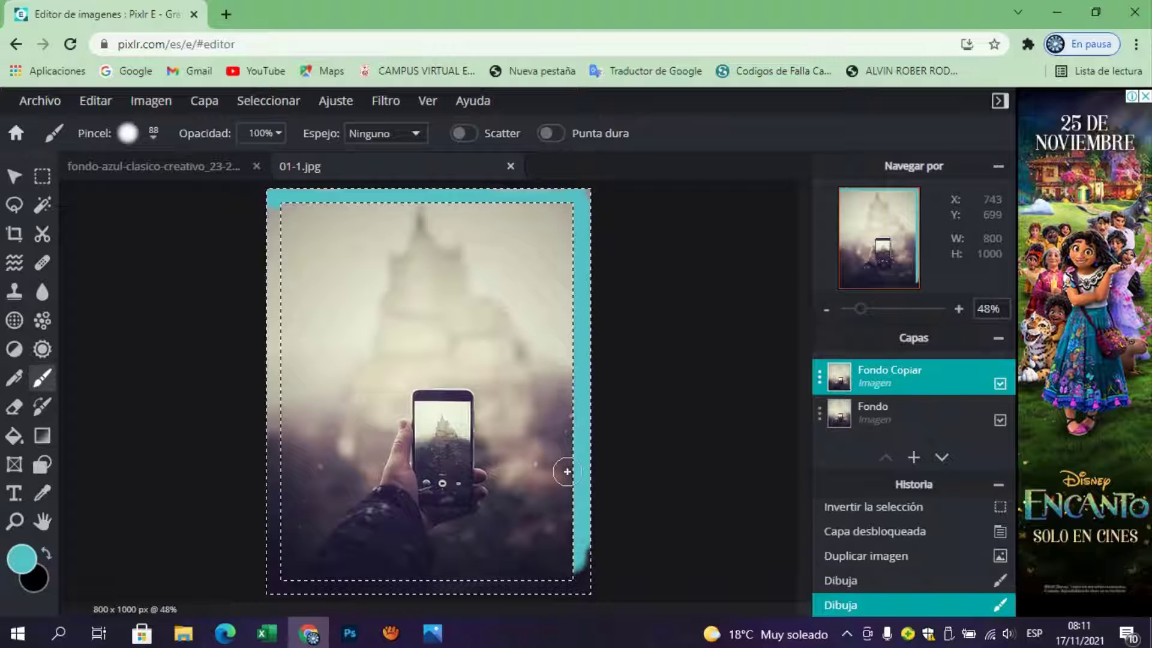
left_click_drag(273, 404, 348, 332)
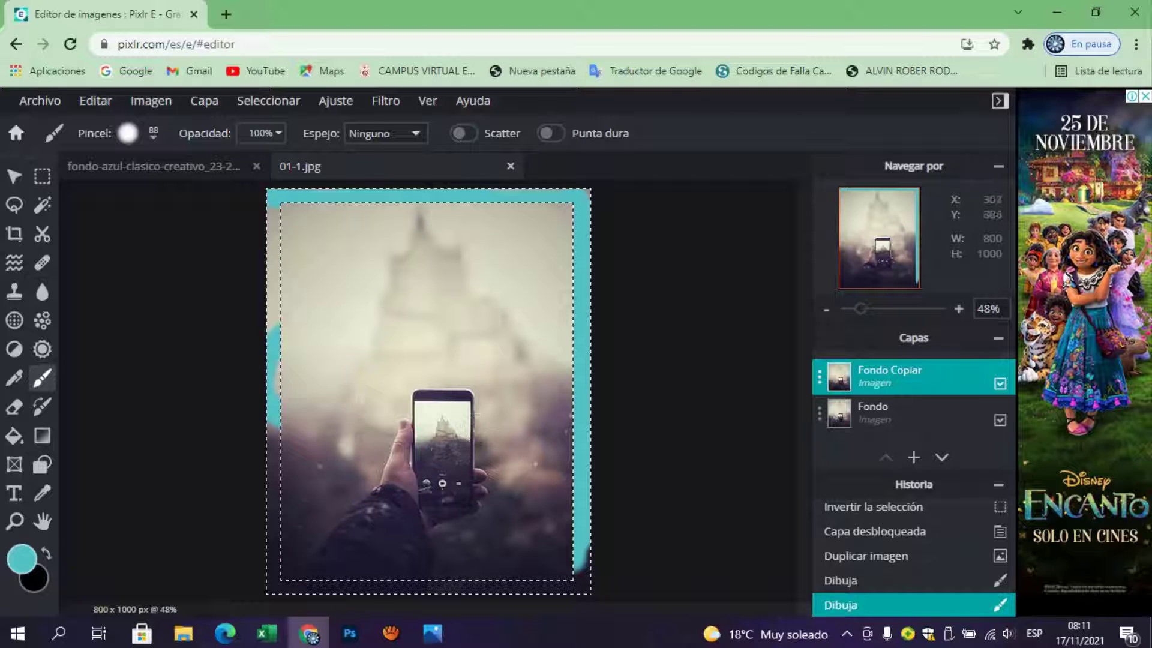
left_click(455, 548)
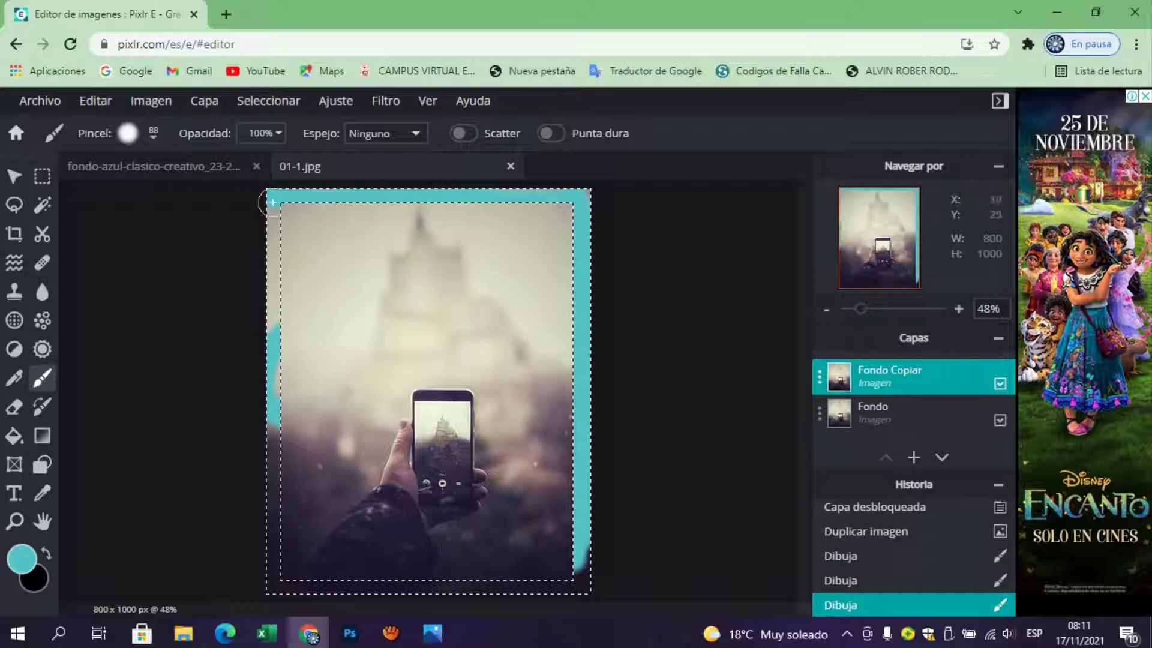
mouse_move(277, 195)
left_mouse_down()
mouse_move(264, 522)
mouse_move(403, 591)
mouse_move(566, 567)
left_mouse_up()
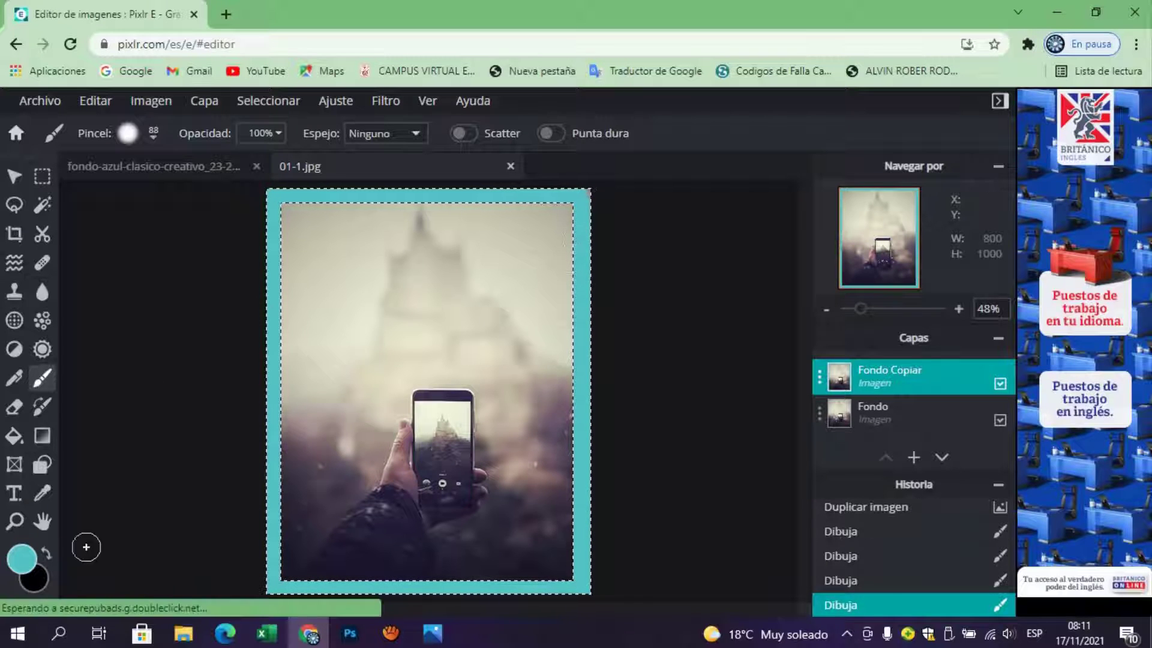
left_click(24, 561)
left_click(619, 313)
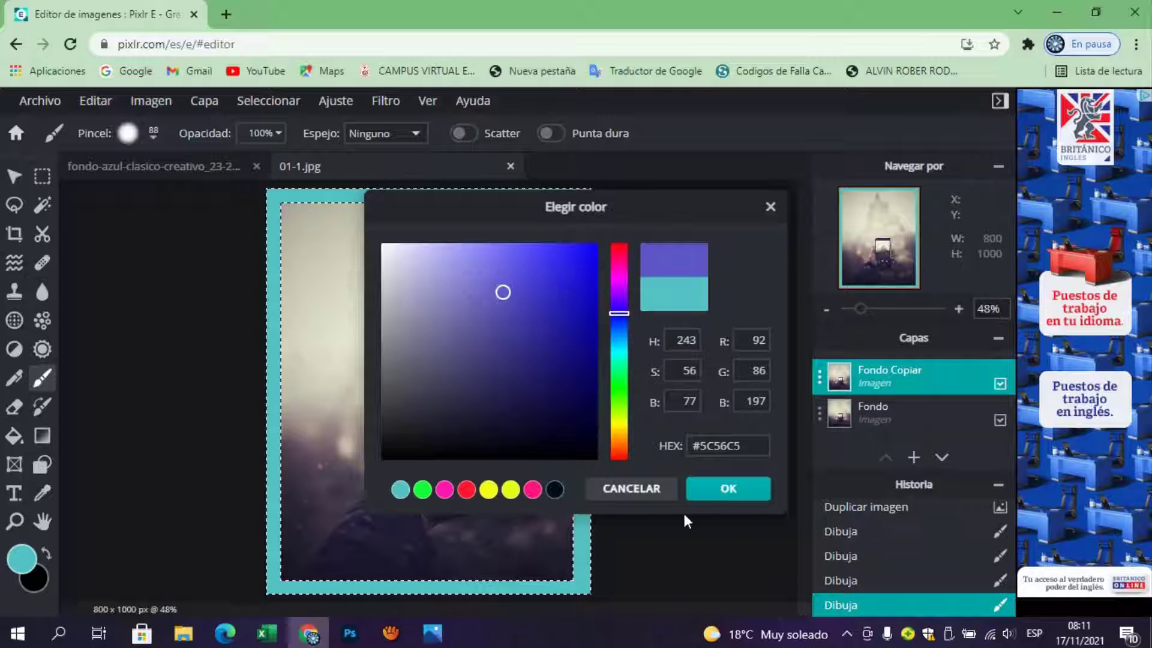
Confirm blue-violet #5C56C5 and repaint the top and right borders with it
left_click(705, 489)
left_click_drag(234, 206, 598, 204)
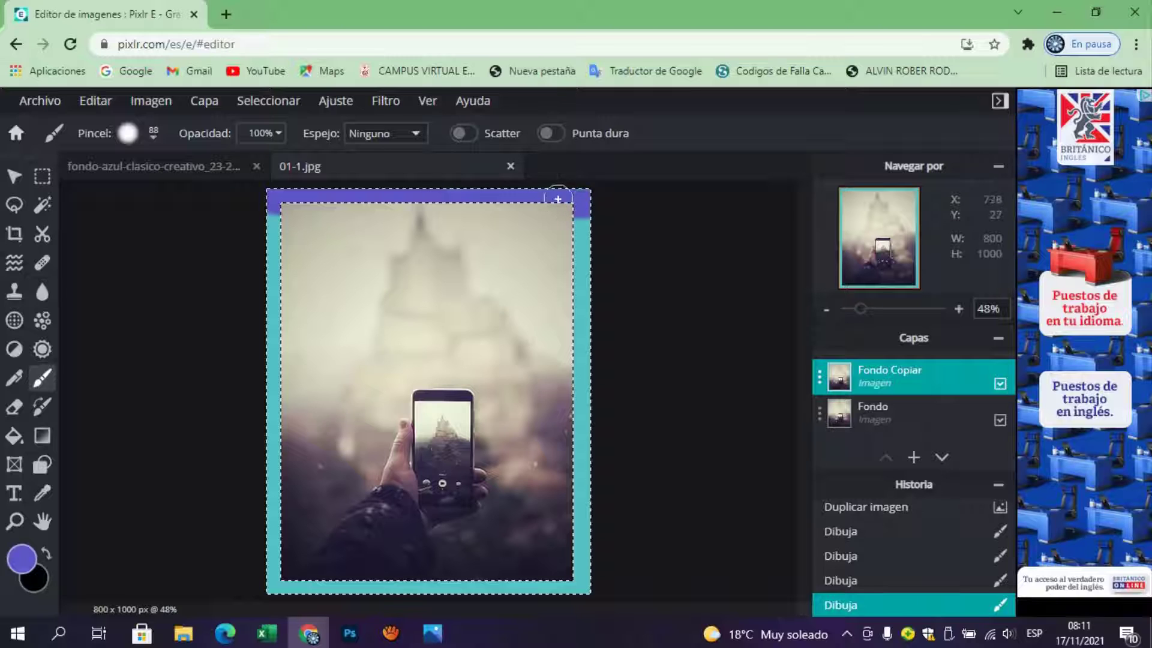
mouse_move(558, 199)
left_mouse_down()
mouse_move(589, 555)
mouse_move(351, 589)
mouse_move(178, 551)
mouse_move(278, 576)
mouse_move(268, 300)
mouse_move(283, 193)
mouse_move(232, 188)
mouse_move(572, 191)
mouse_move(584, 302)
mouse_move(562, 575)
mouse_move(347, 592)
mouse_move(267, 363)
mouse_move(270, 219)
mouse_move(269, 332)
left_mouse_up()
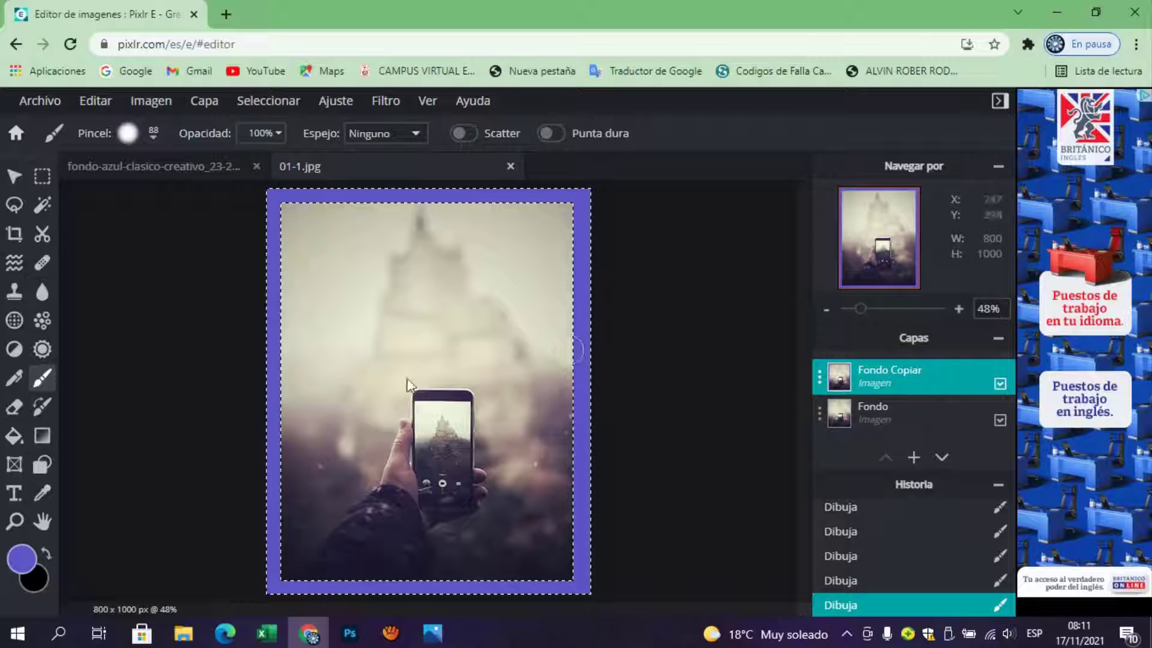
Download the framed photo as a JPG named 'MARCO 2'
left_click(50, 103)
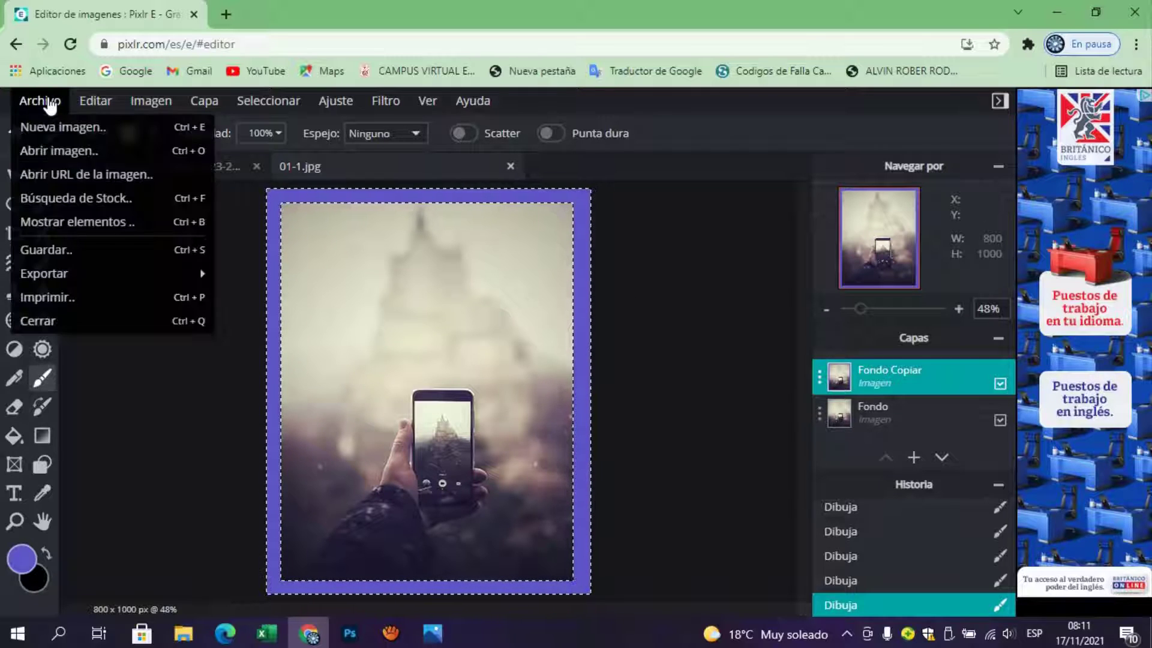
left_click(47, 249)
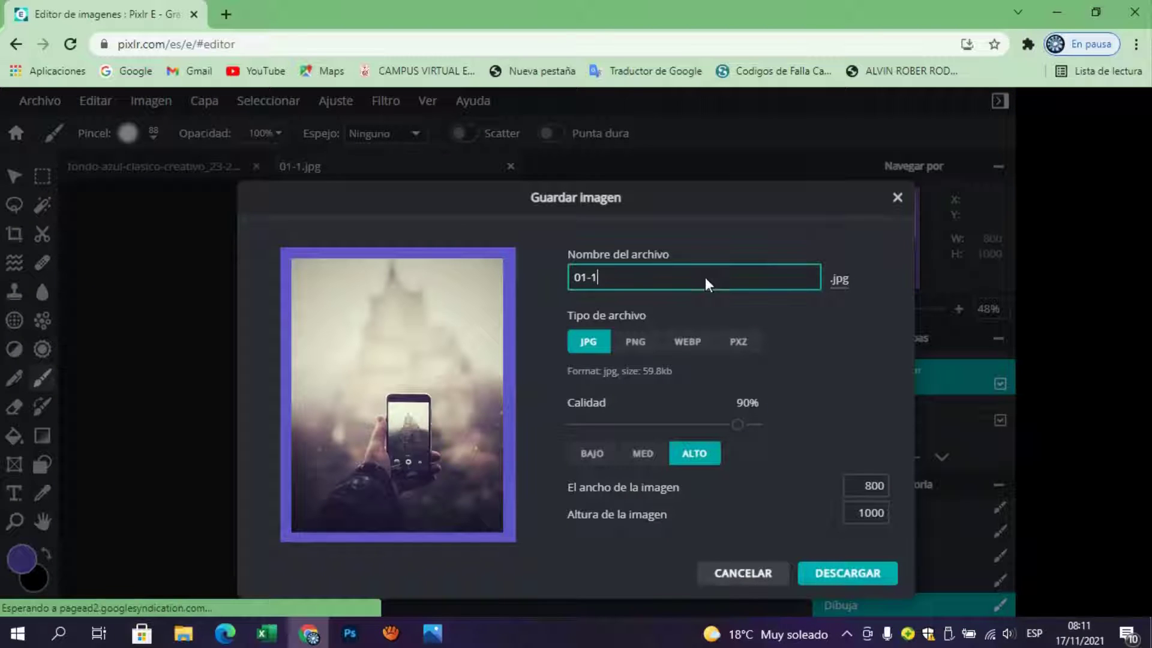
key("ctrl+a")
type("MAR")
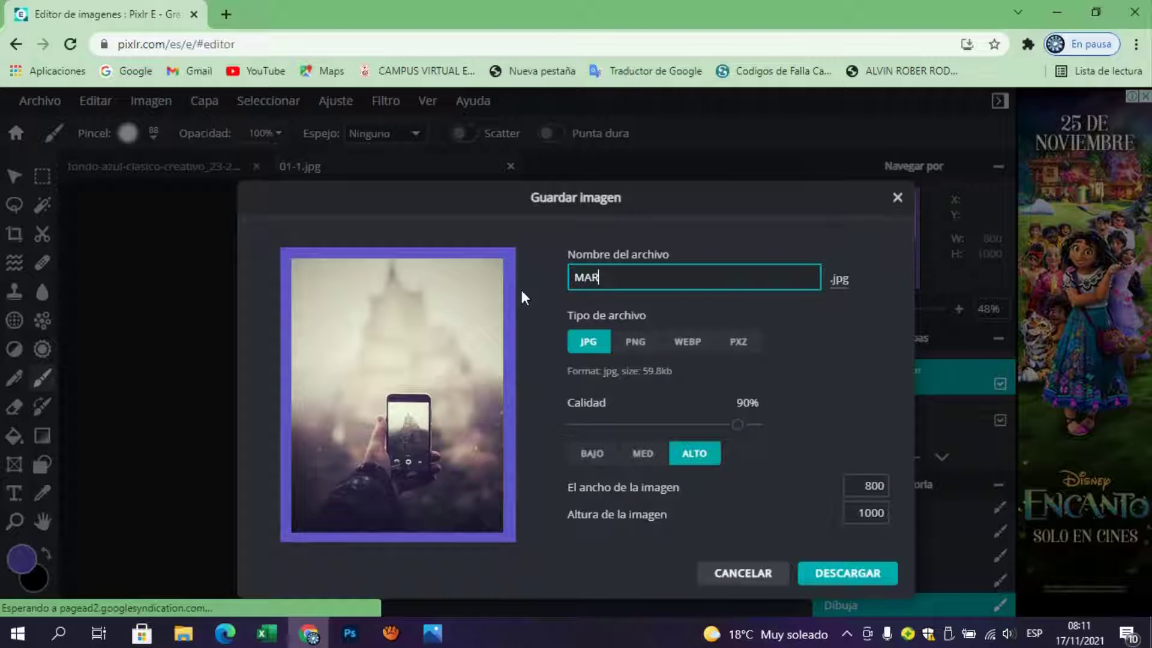
type("CO 2")
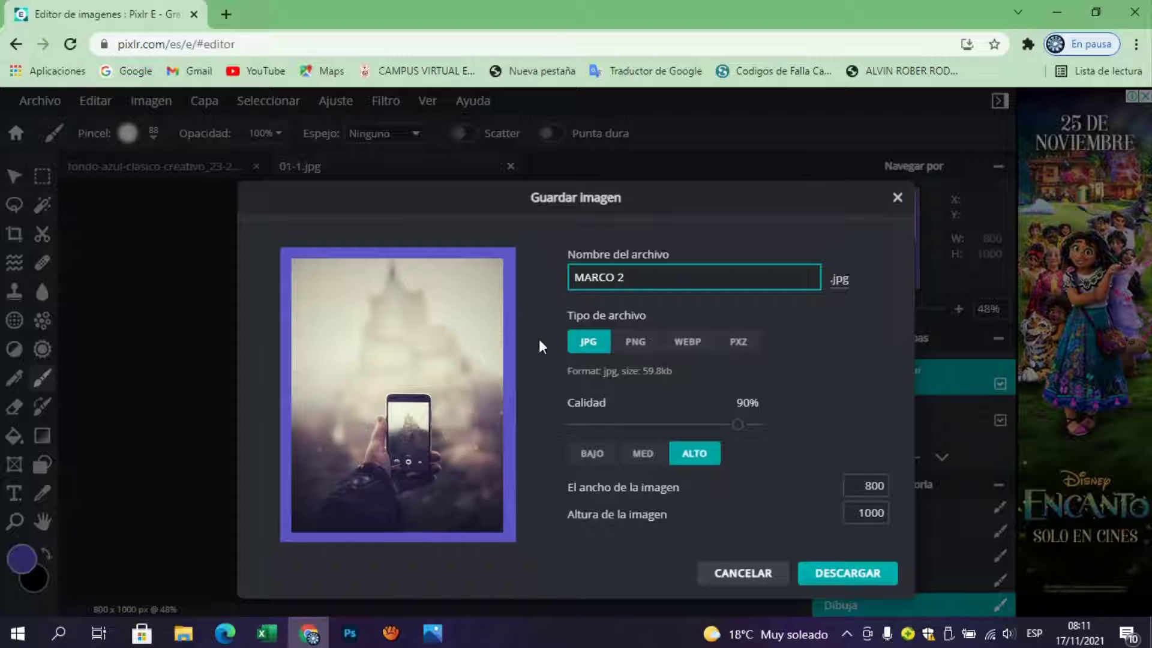
left_click(848, 575)
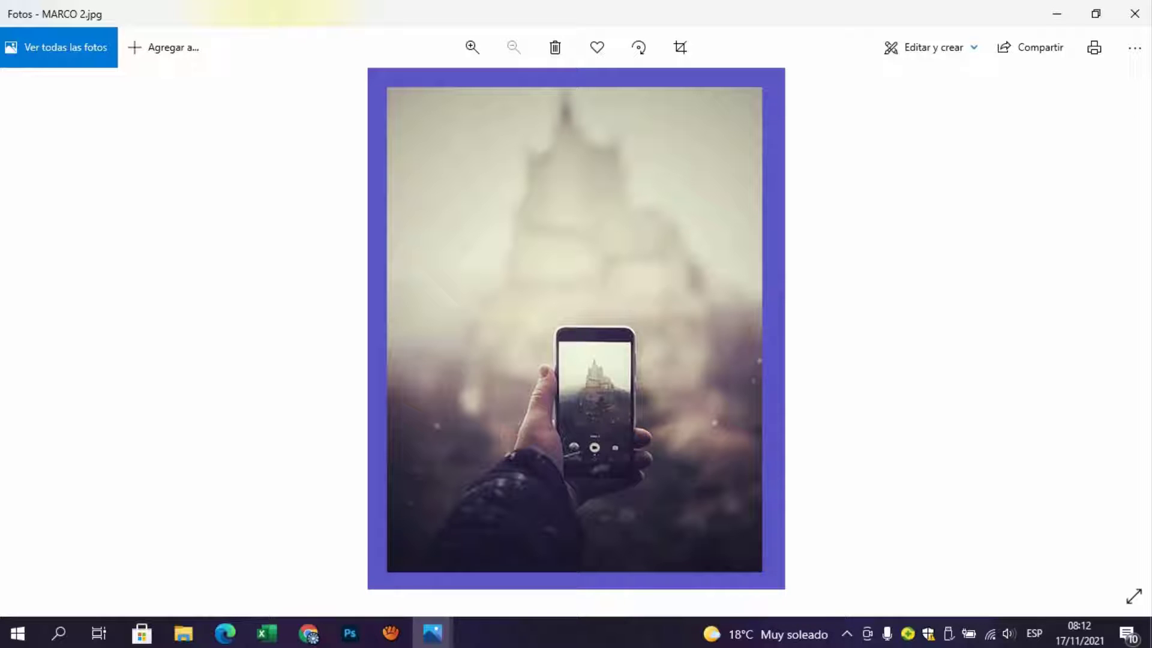
Switch between MARCO IMAGEN.jpg and MARCO 2.jpg in Photos to compare them
left_click(360, 570)
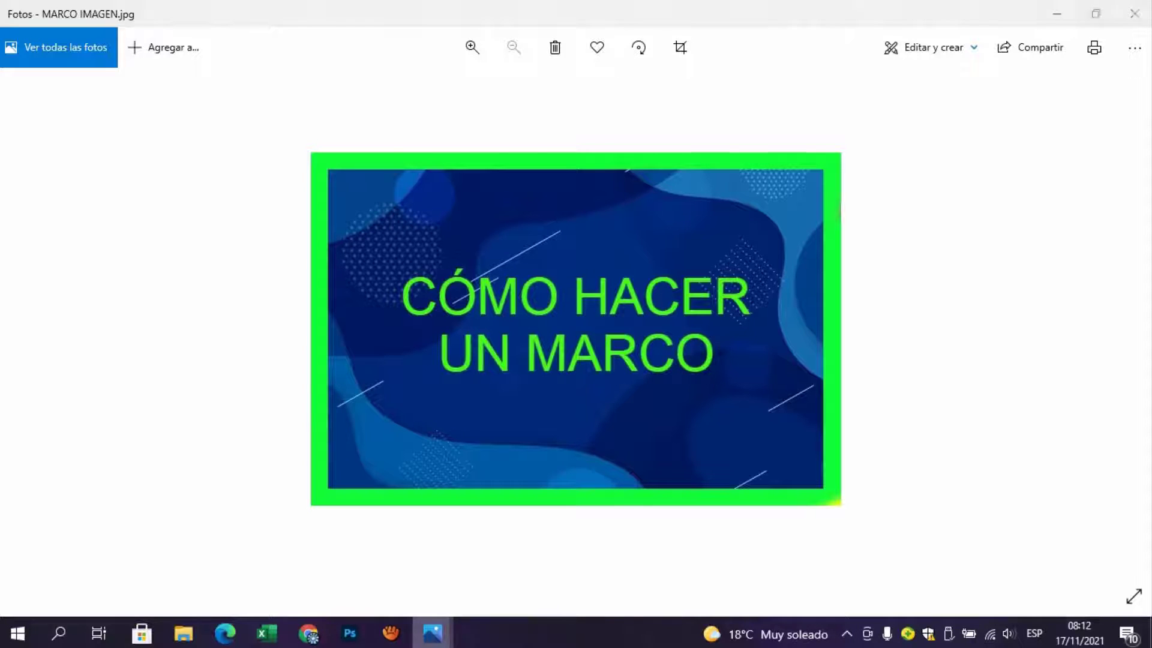
mouse_move(432, 633)
left_click(546, 591)
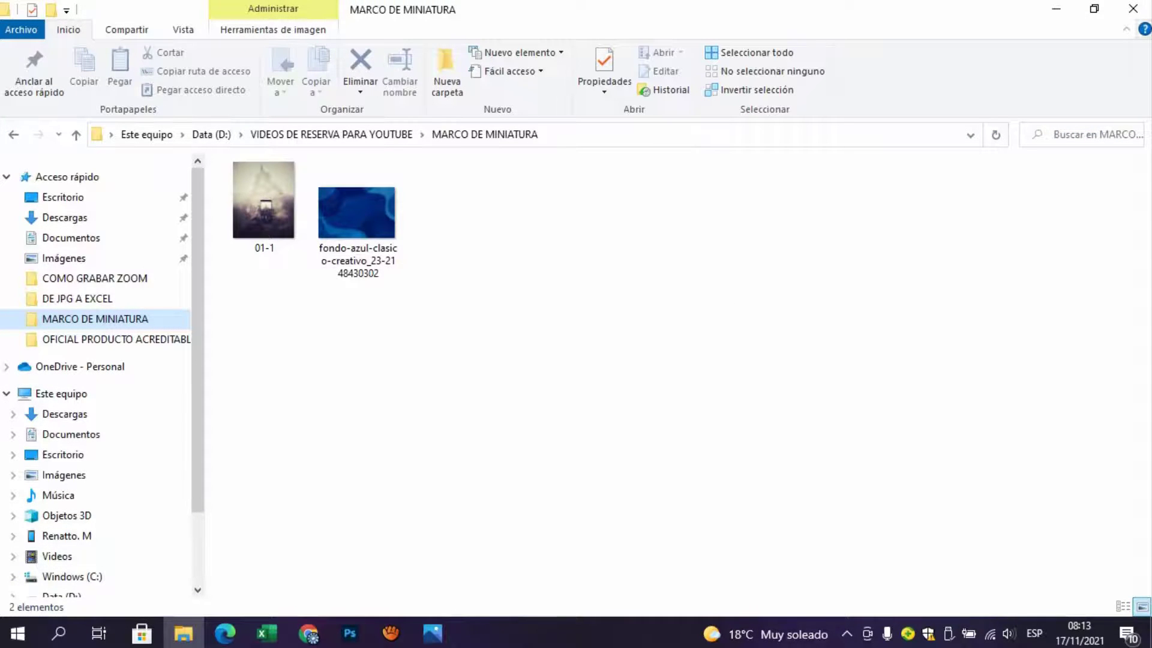
Drag the blue background image from File Explorer onto the artboard and move it top-left
left_click(1094, 9)
left_click(355, 335)
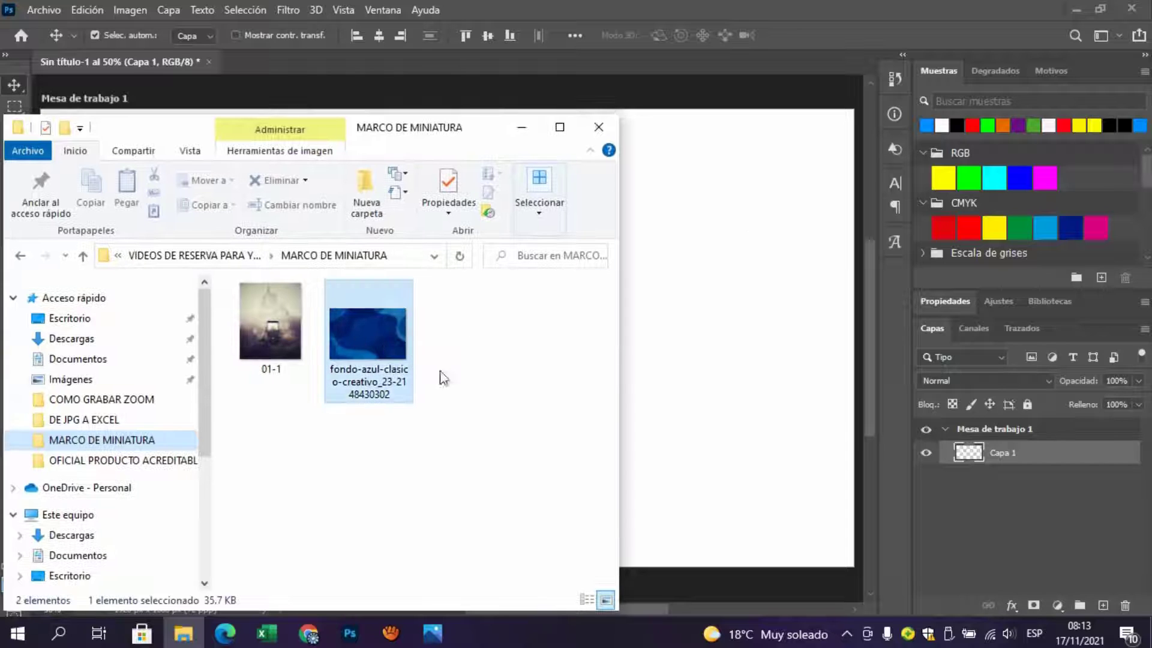
left_click_drag(368, 336, 714, 314)
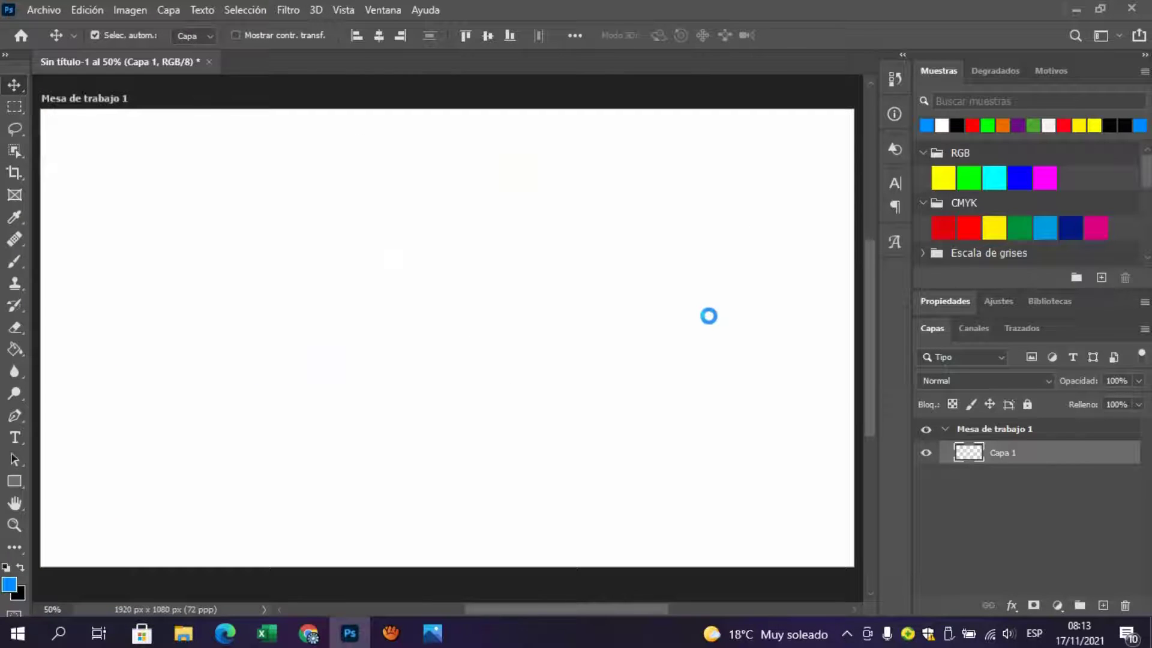
left_click(14, 85)
left_click_drag(402, 318, 142, 186)
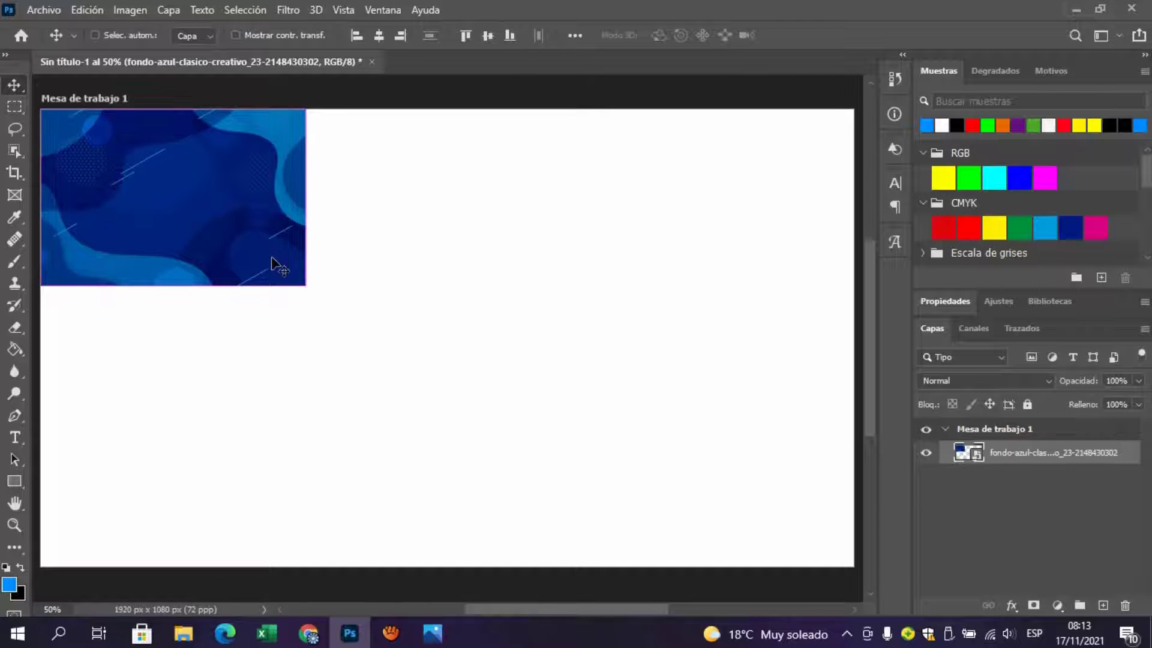
Scale the blue background with Free Transform to fill the 1920 x 1080 artboard
key("ctrl+t")
mouse_move(307, 287)
left_mouse_down()
mouse_move(365, 335)
mouse_move(744, 541)
mouse_move(840, 559)
mouse_move(639, 474)
mouse_move(710, 568)
mouse_move(837, 601)
left_mouse_up()
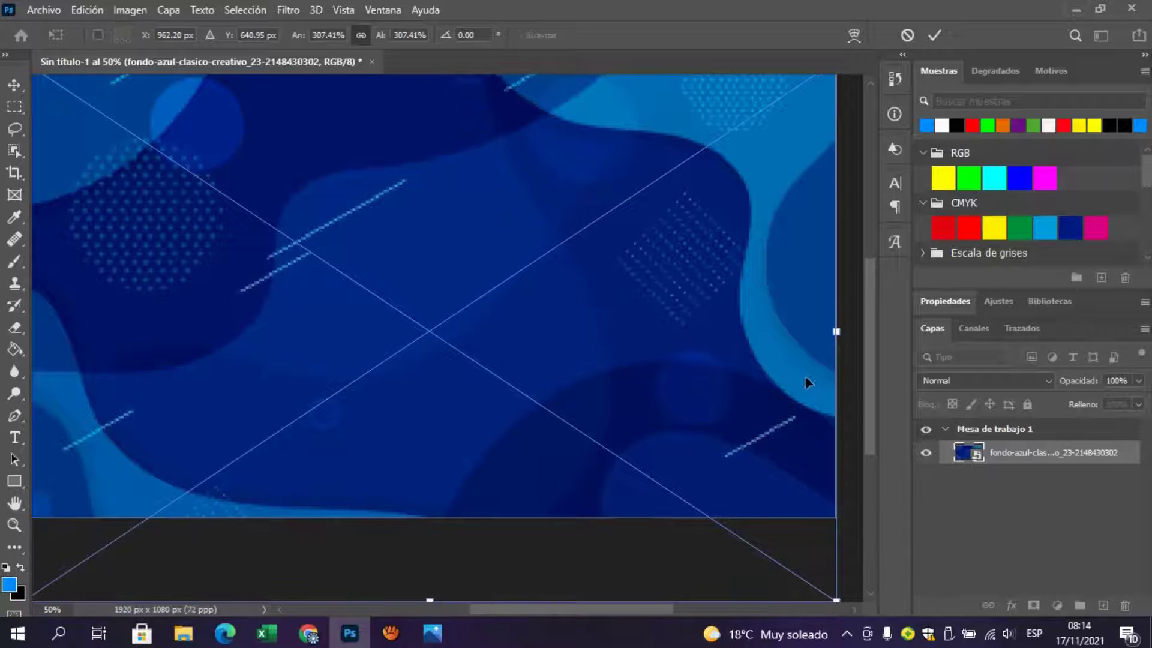
key("Return")
mouse_move(600, 606)
left_mouse_down()
mouse_move(614, 610)
mouse_move(598, 610)
left_mouse_up()
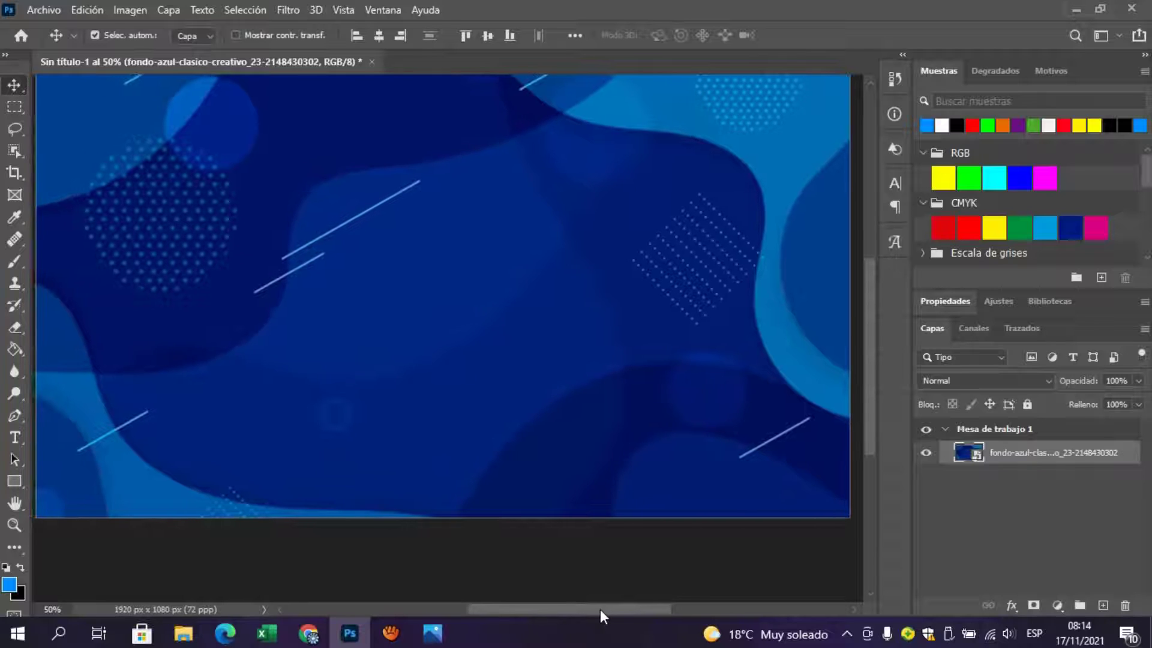
scroll(507, 400, "up", 1)
scroll(510, 401, "up", 1)
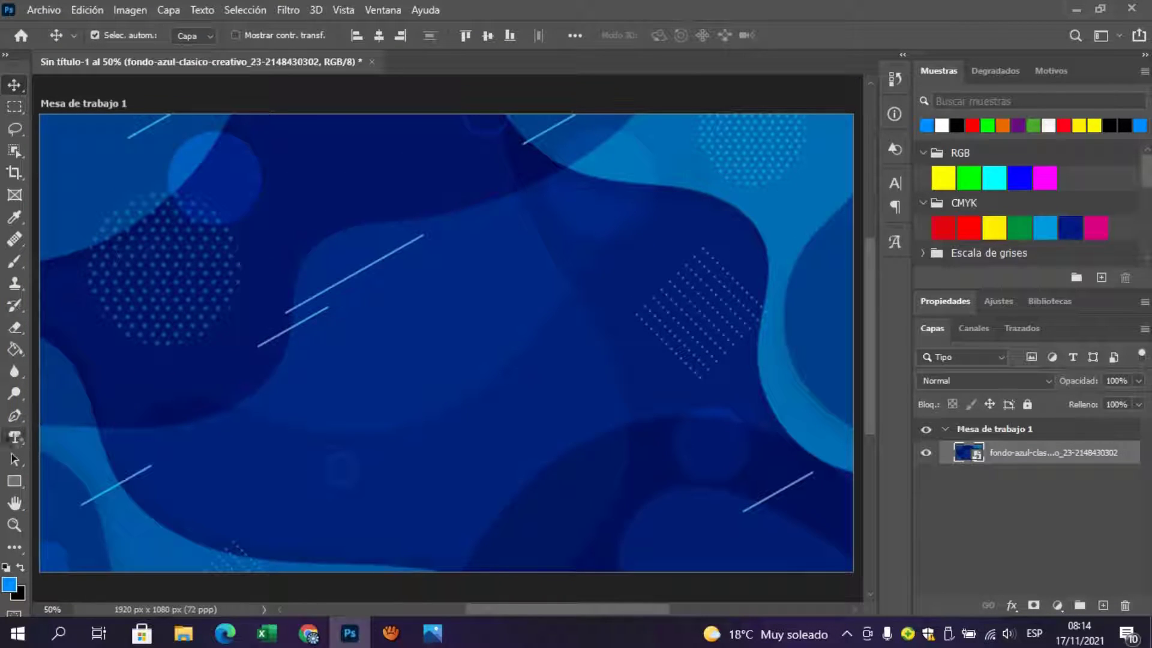
Add a horizontal text layer reading COMO HACER near the upper left of the canvas
left_click(17, 437)
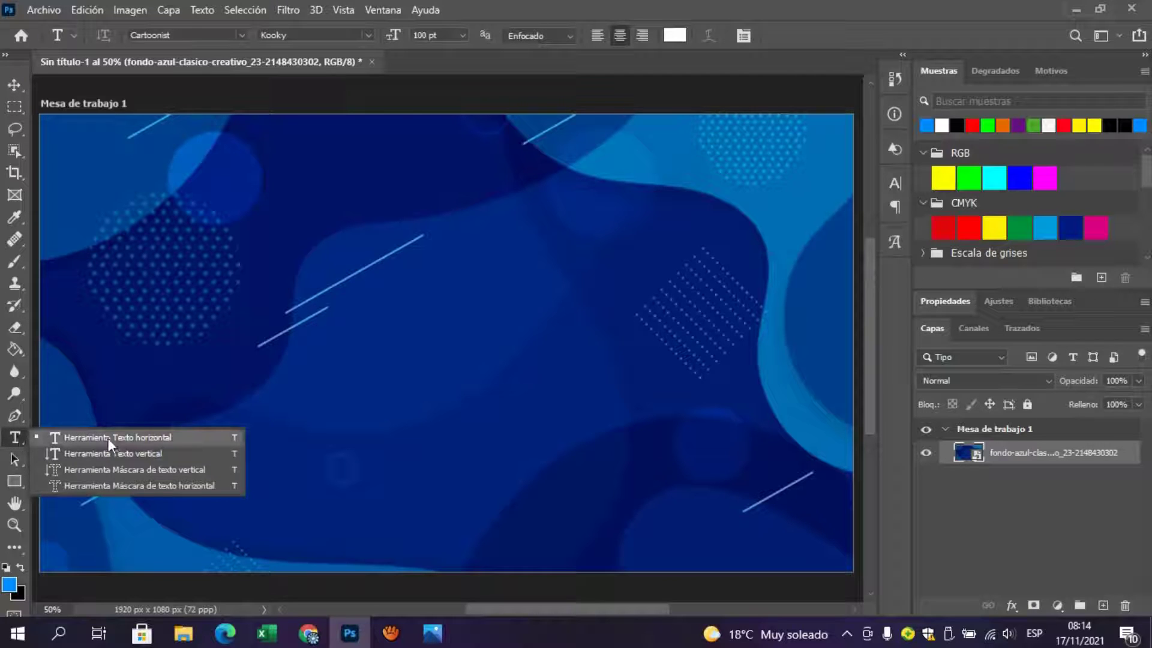
left_click(137, 438)
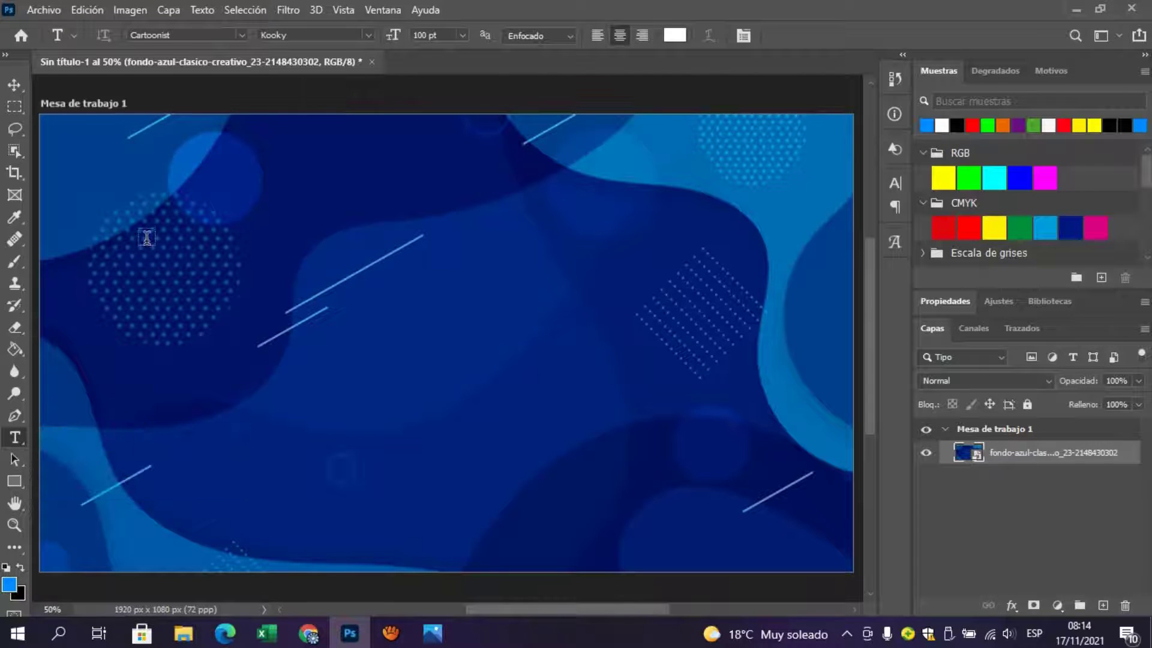
left_click(147, 234)
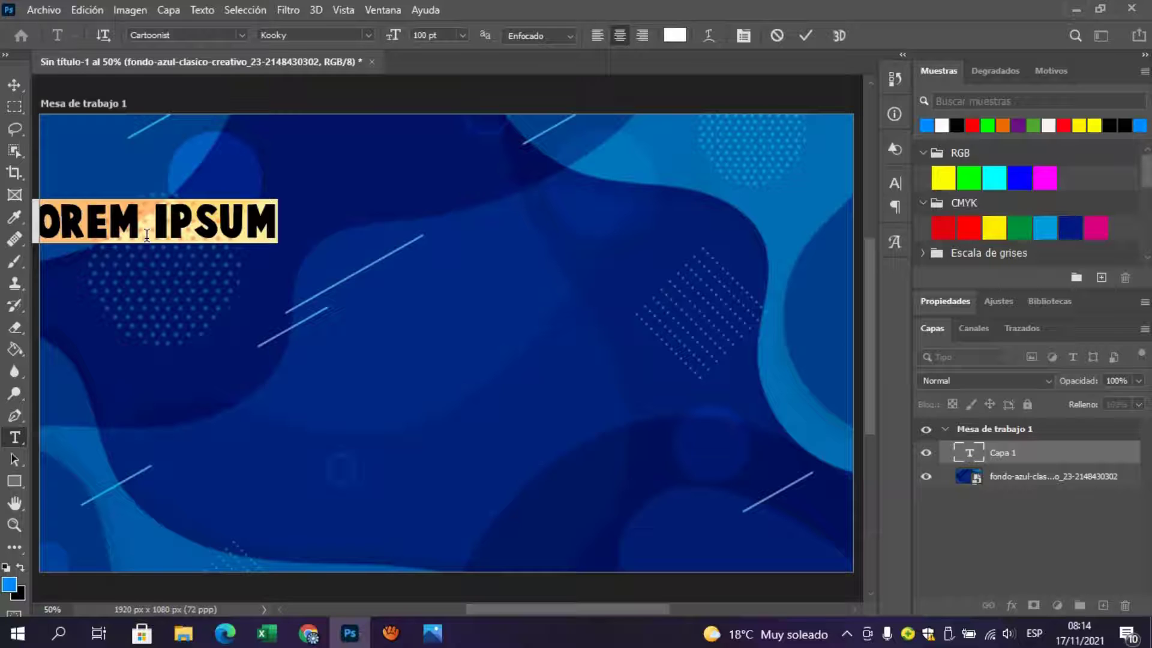
type("COMO")
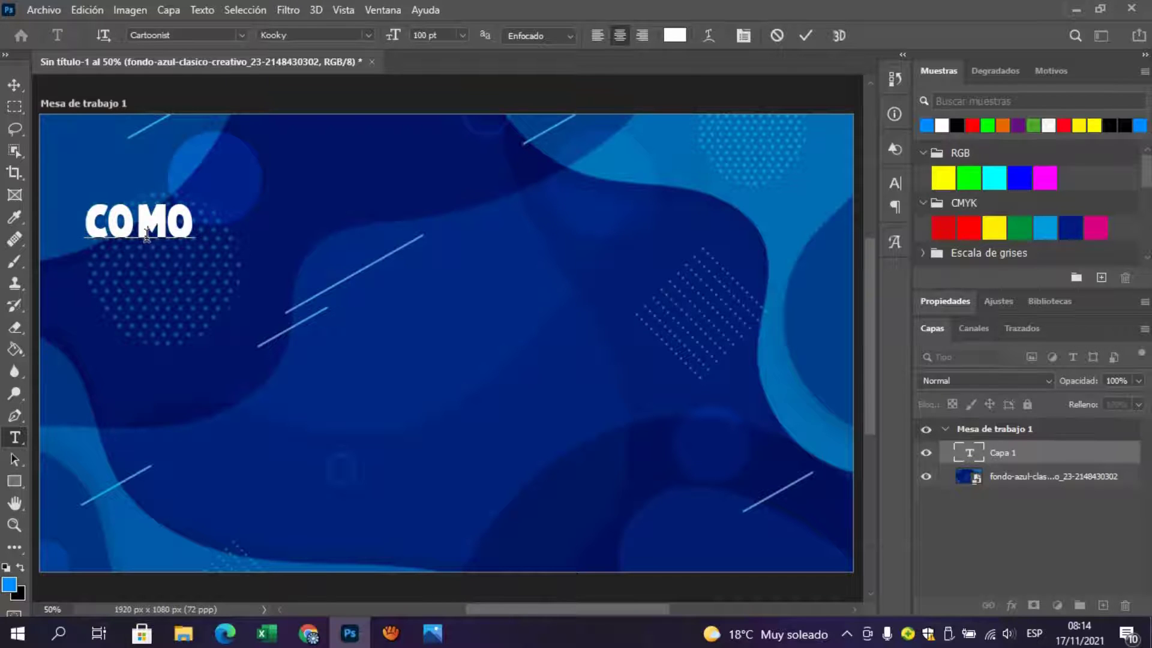
type(" HACER ")
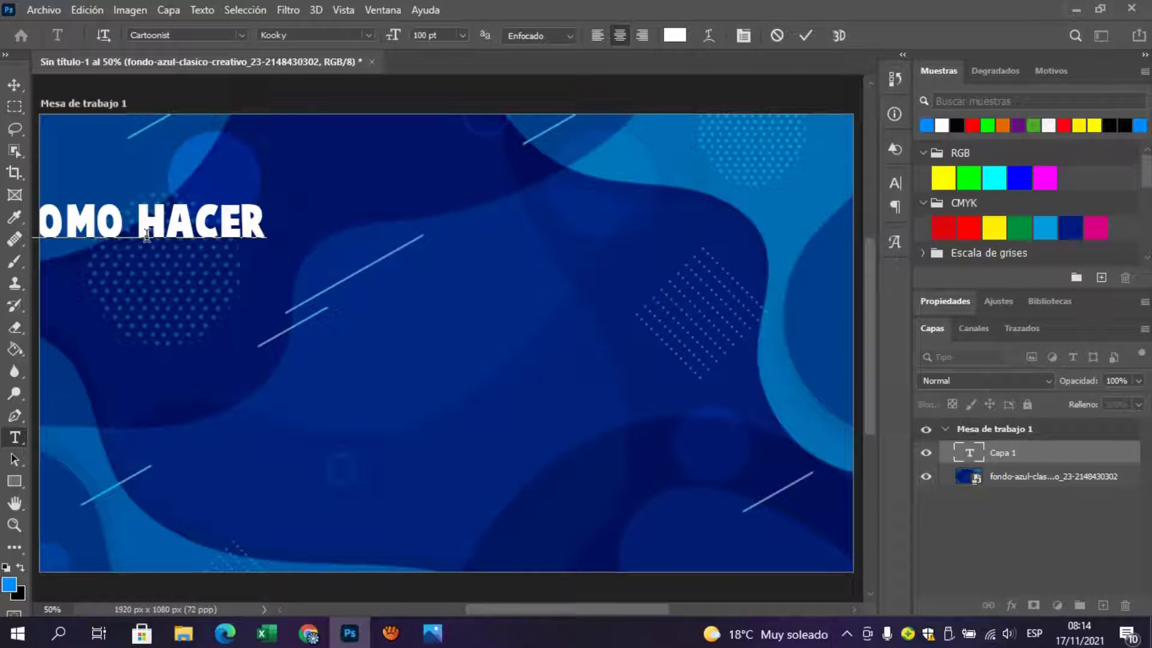
type("UN")
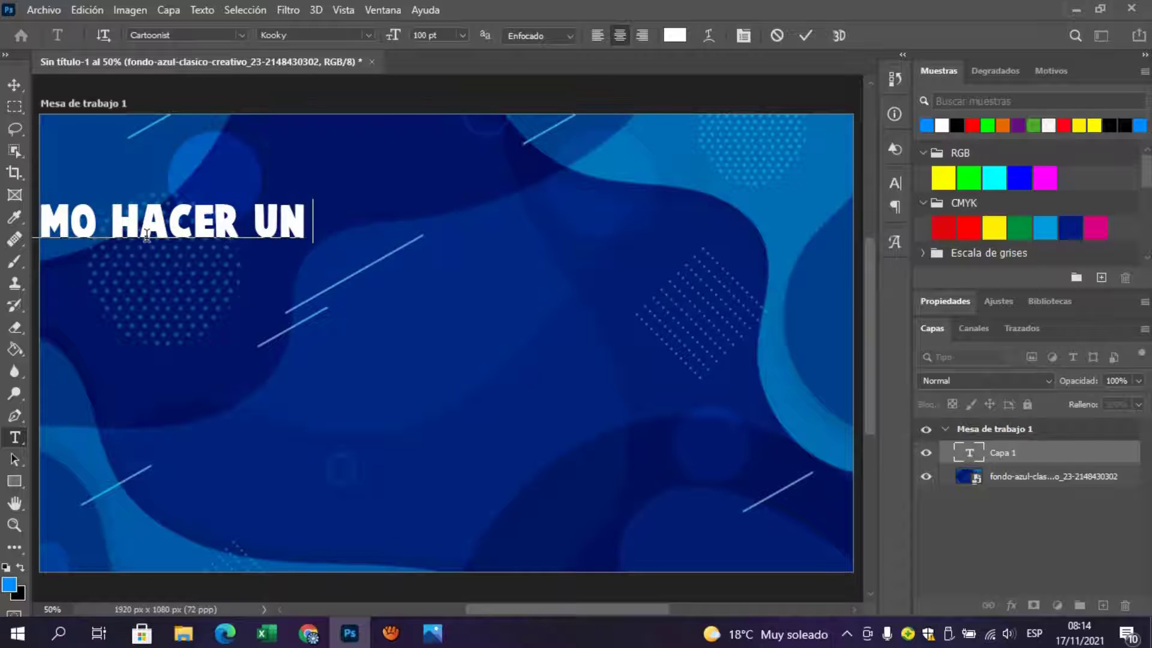
type(" MAR")
key("BackSpace")
key("BackSpace")
key("BackSpace")
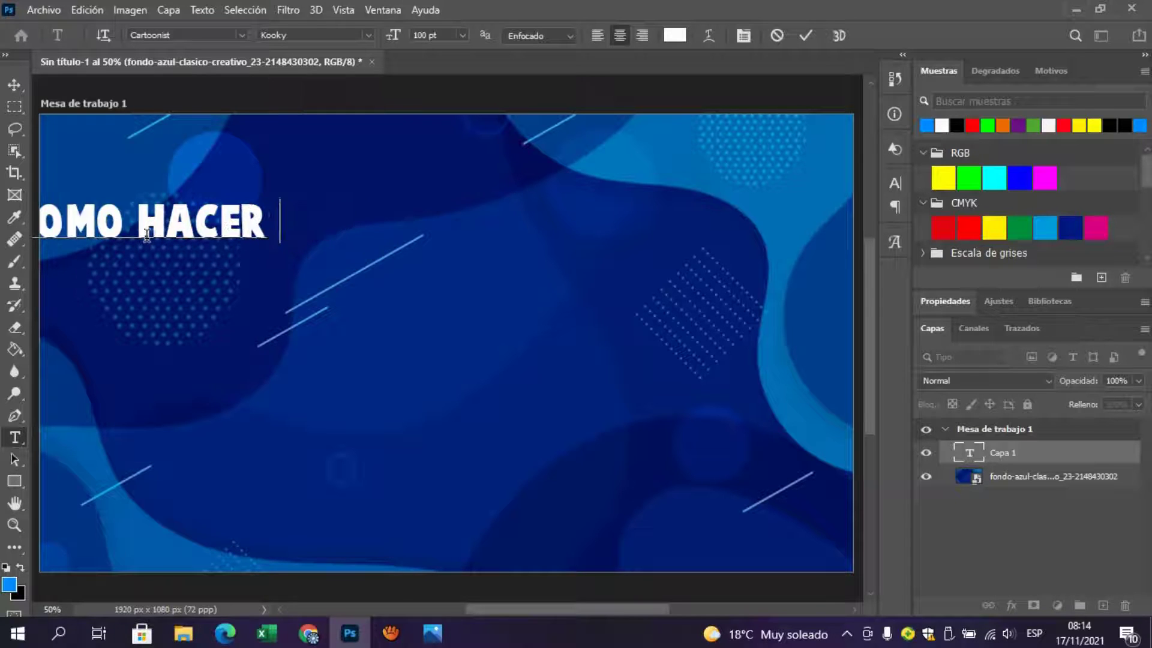
key("BackSpace")
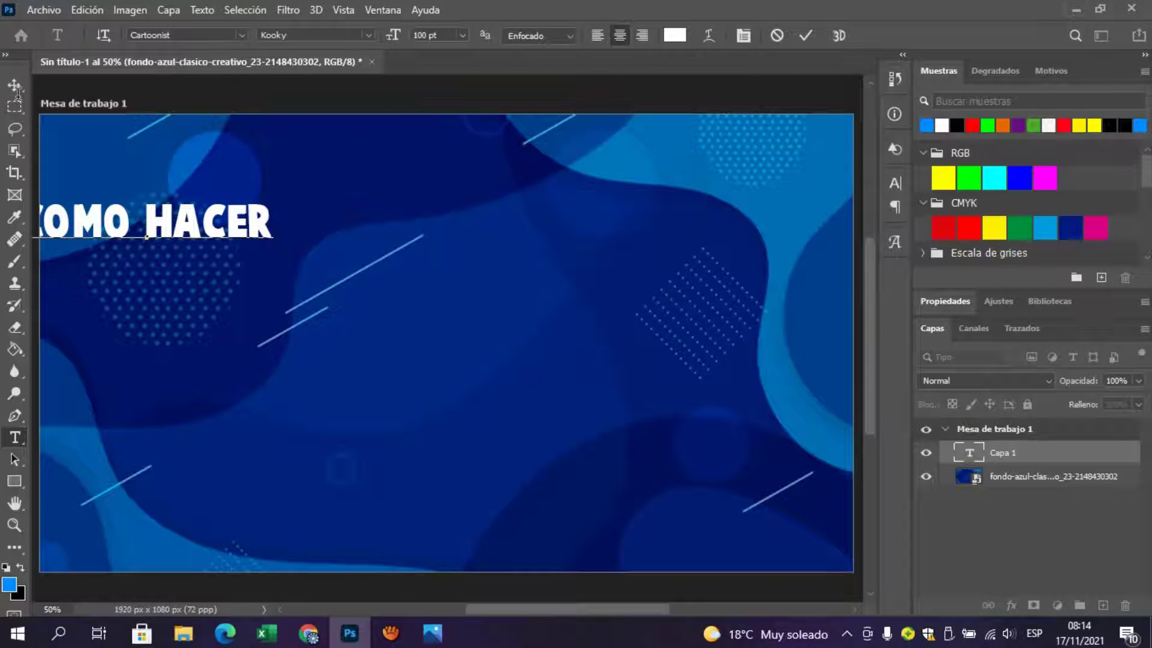
left_click(15, 106)
Move the COMO HACER text to the top centre of the artboard
left_click(133, 234)
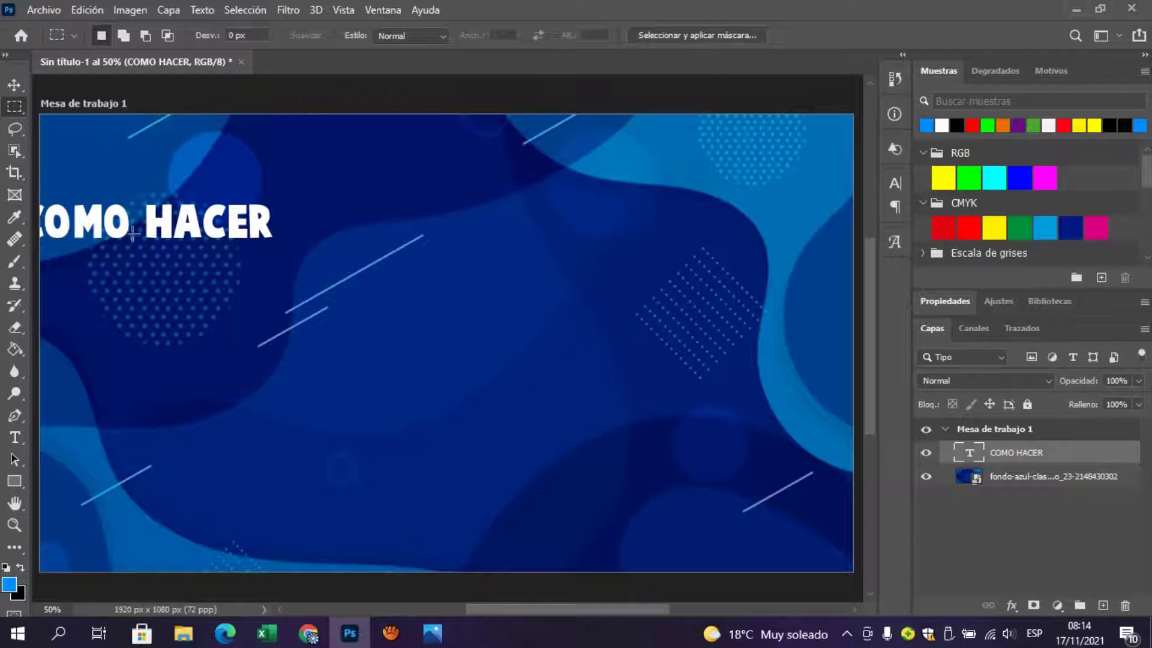
left_click(21, 92)
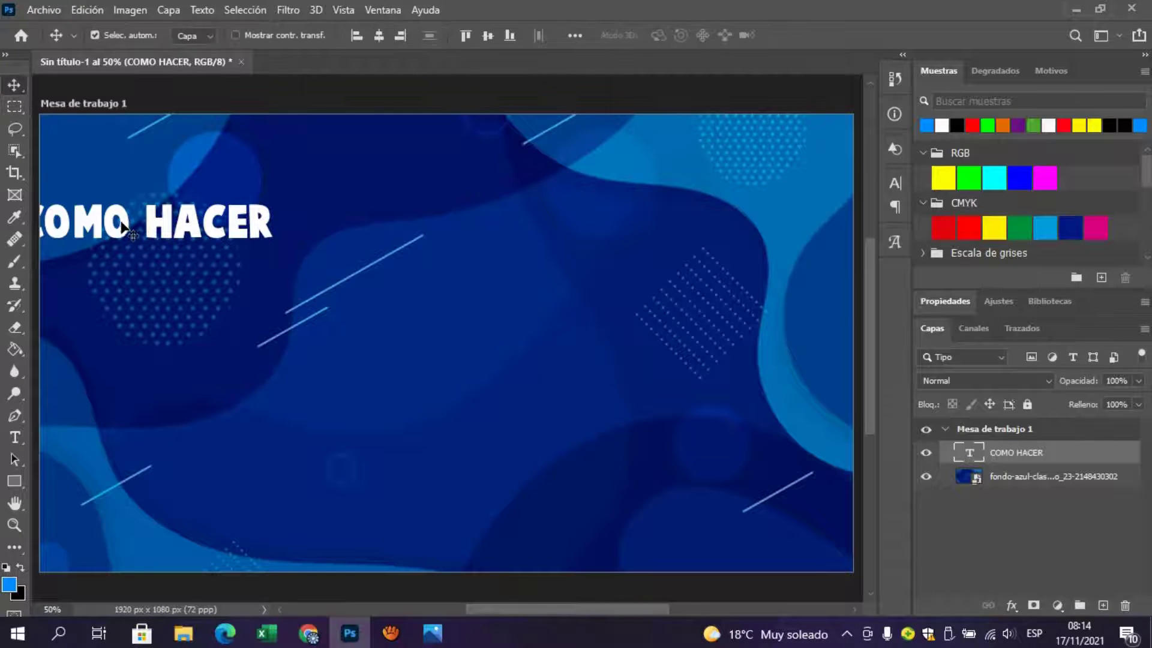
left_click_drag(121, 226, 420, 209)
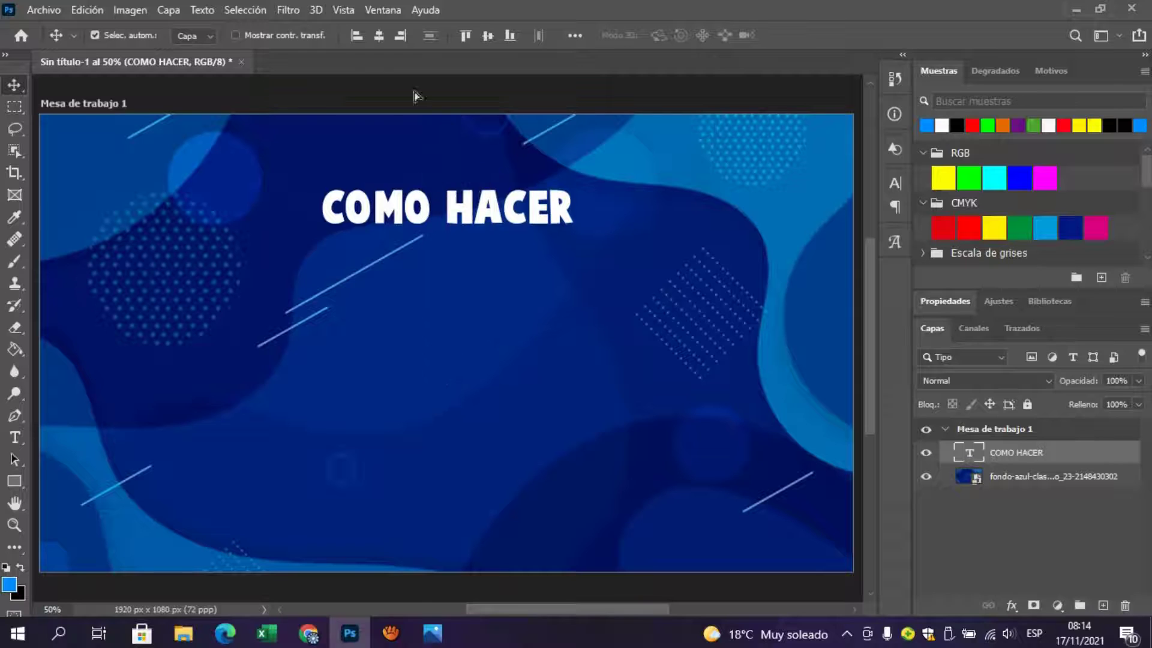
Set the COMO HACER heading to 180 pt and shift it left and down
double_click(419, 210)
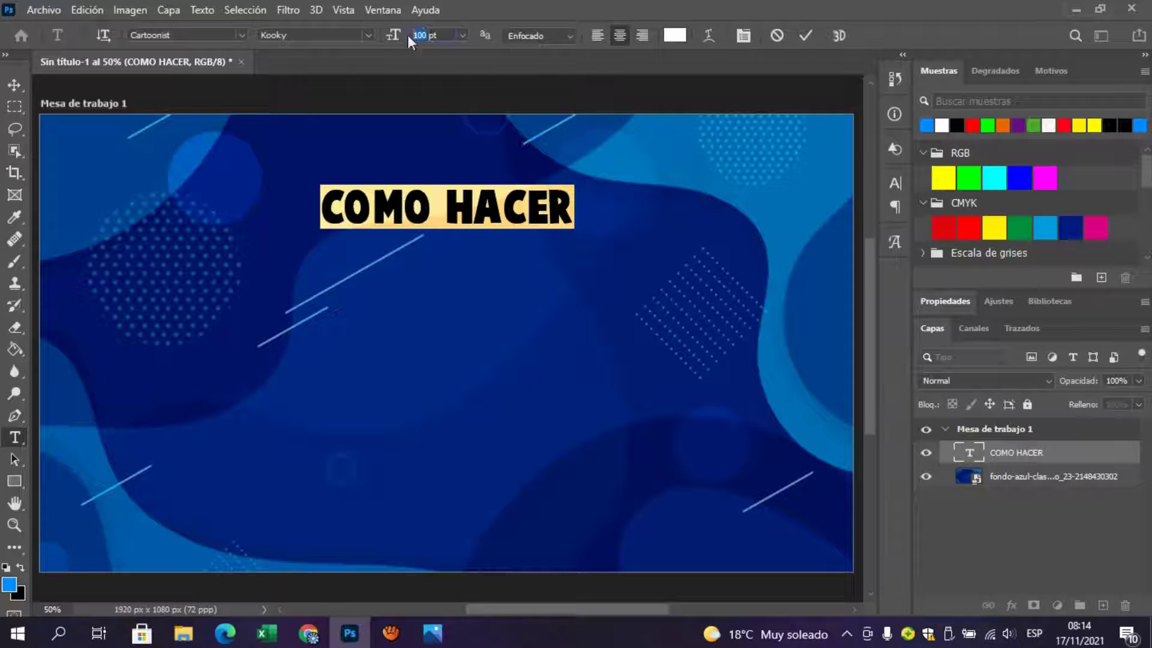
type("180")
key("Return")
left_click(15, 85)
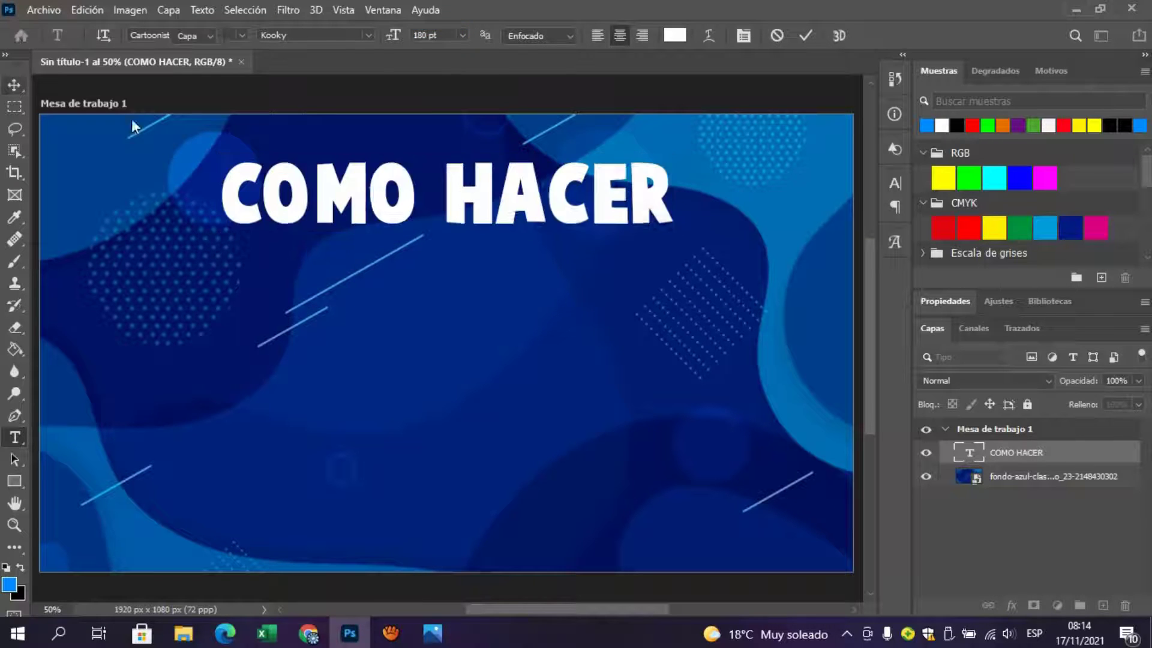
left_click_drag(379, 204, 325, 264)
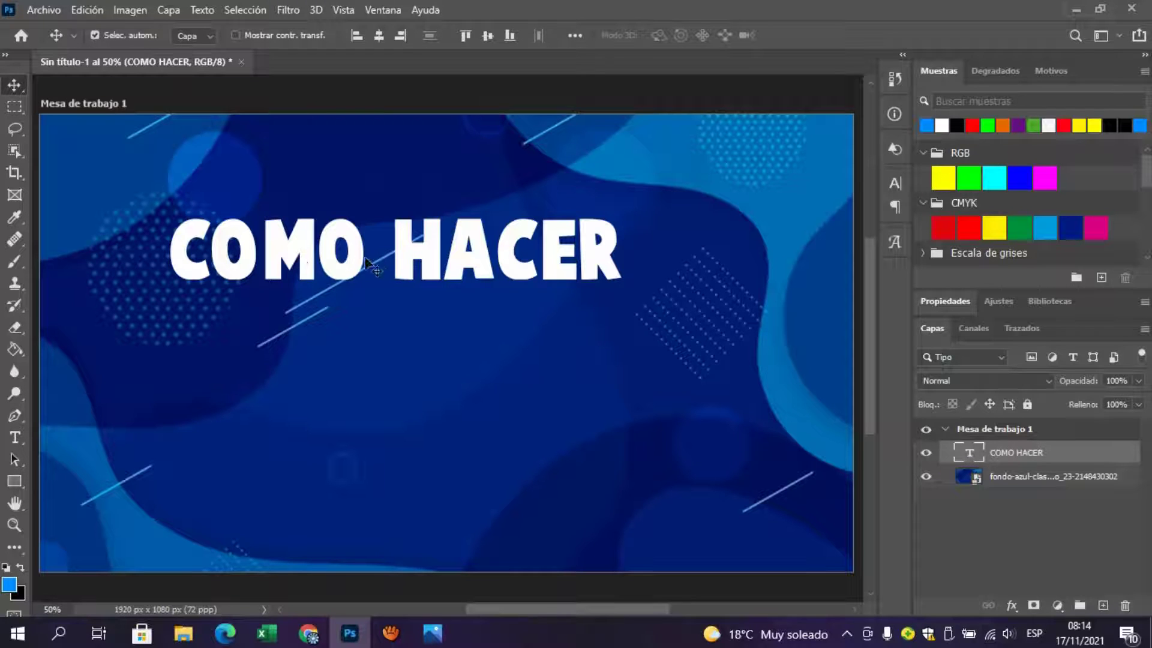
Duplicate the heading below the original and retype the copy as UN MARCO
key("ctrl")
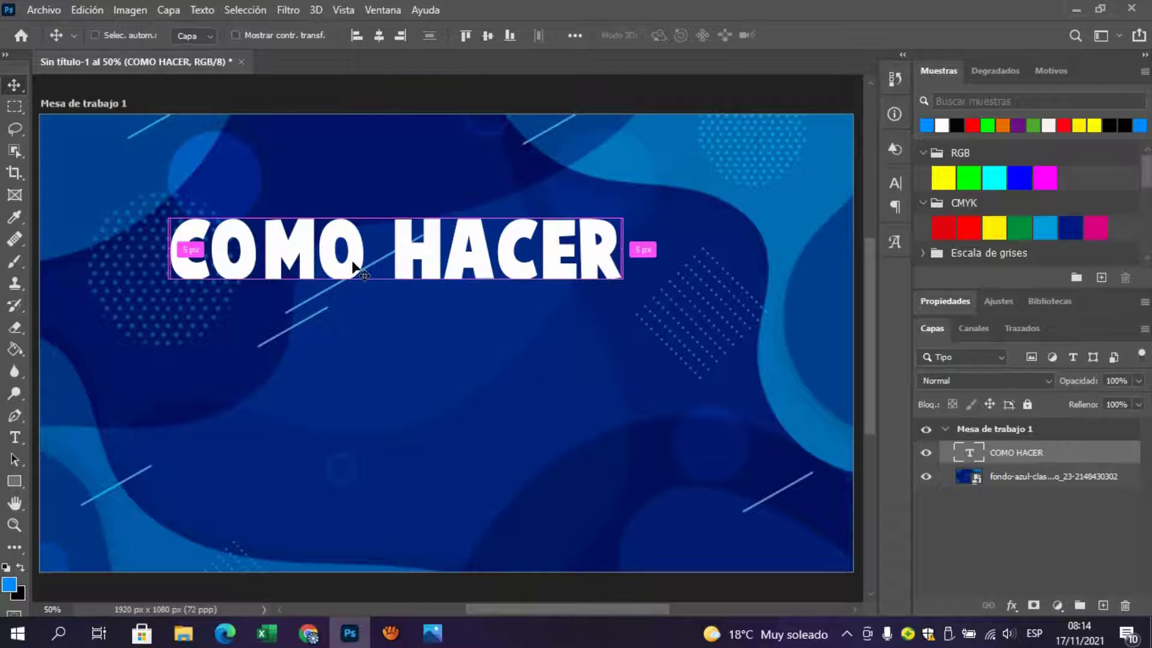
left_click_drag(354, 267, 354, 405)
double_click(596, 395)
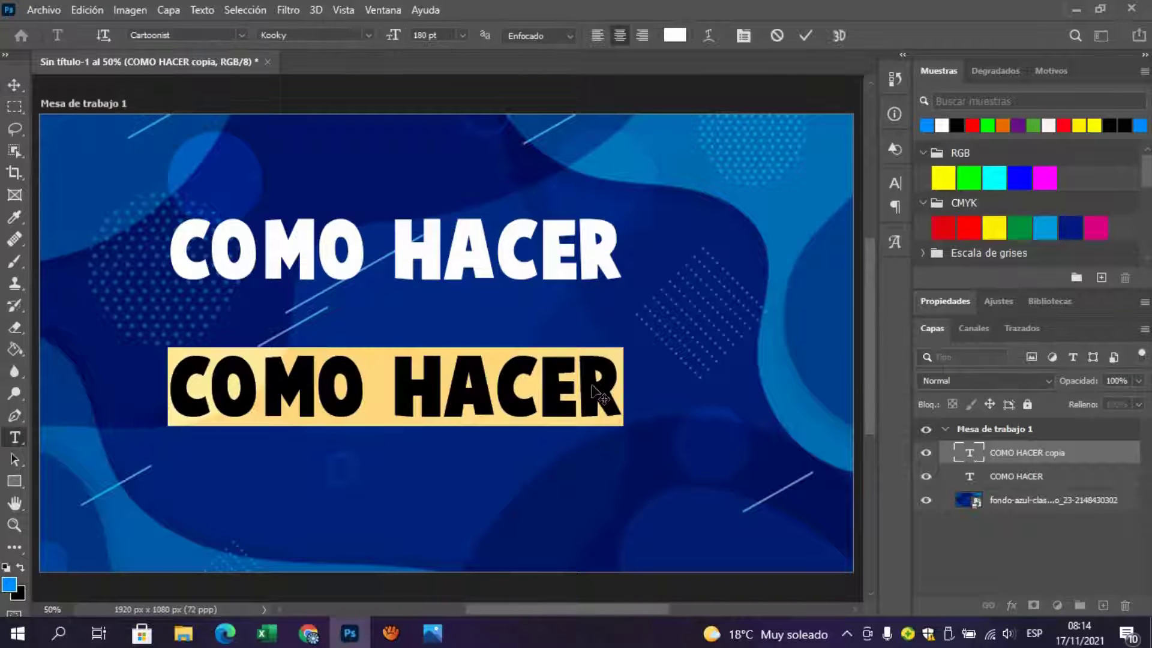
type("UN MAR")
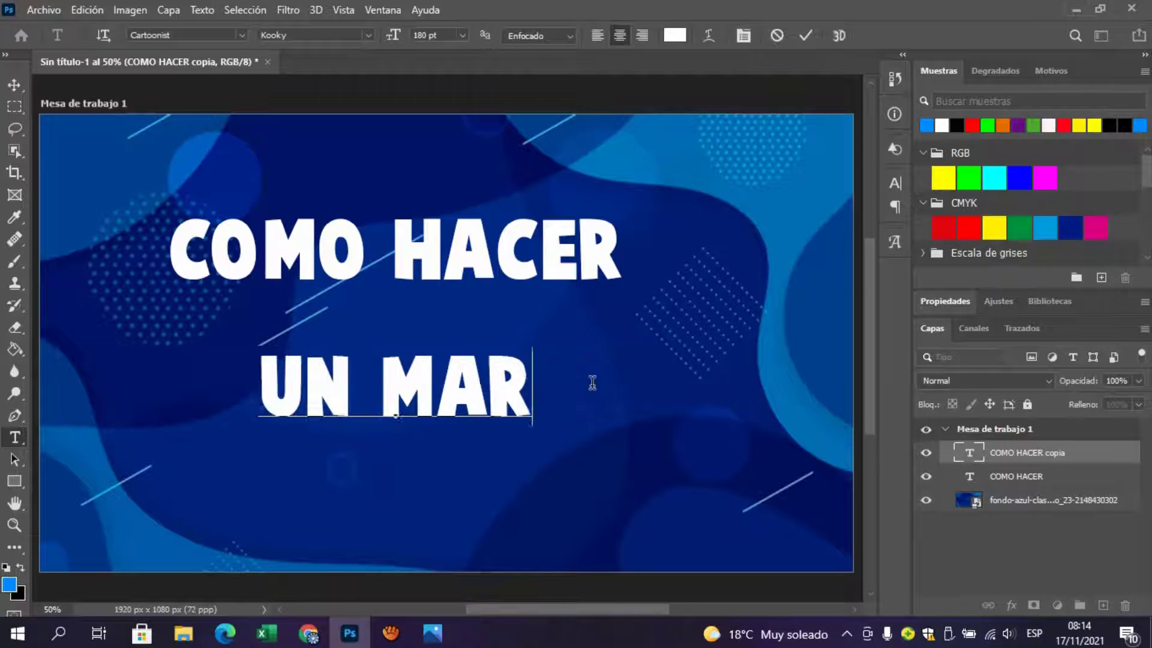
type("CO")
left_click(10, 88)
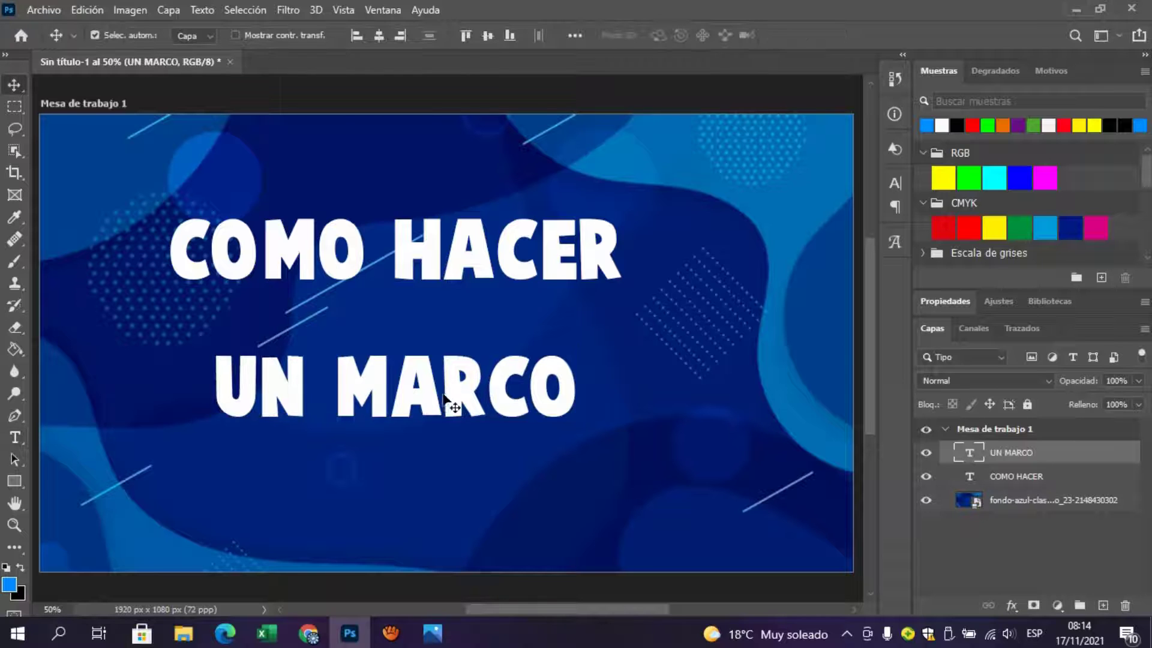
Arrange the two text lines and colour COMO HACER green
left_click_drag(436, 401, 562, 393)
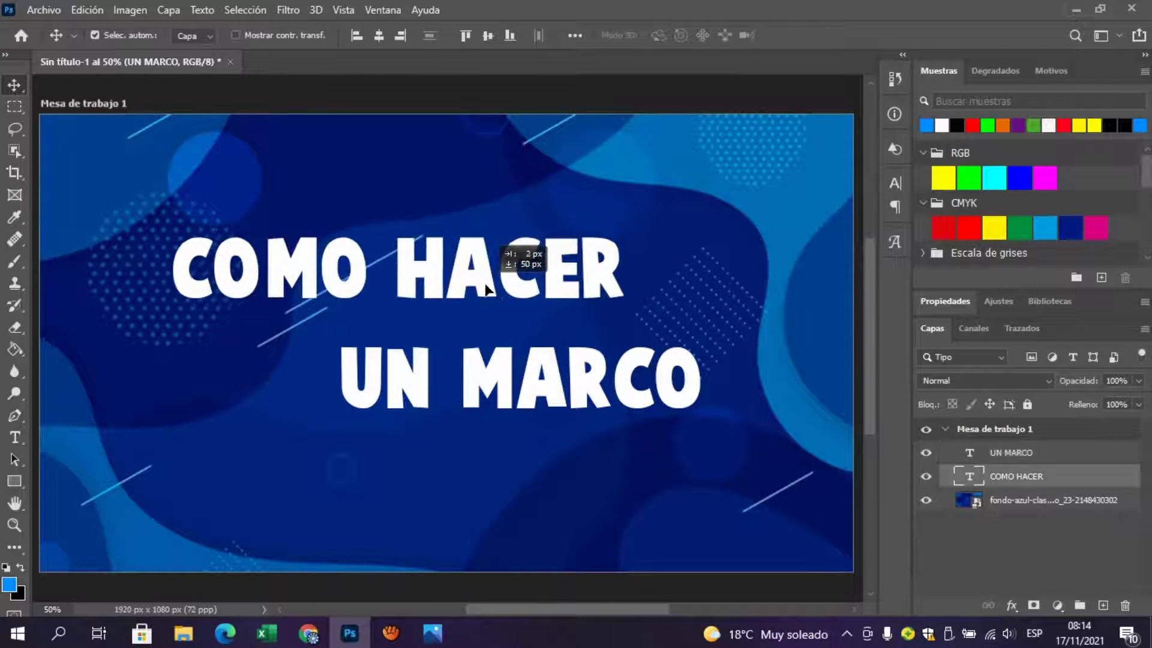
left_click_drag(483, 273, 487, 290)
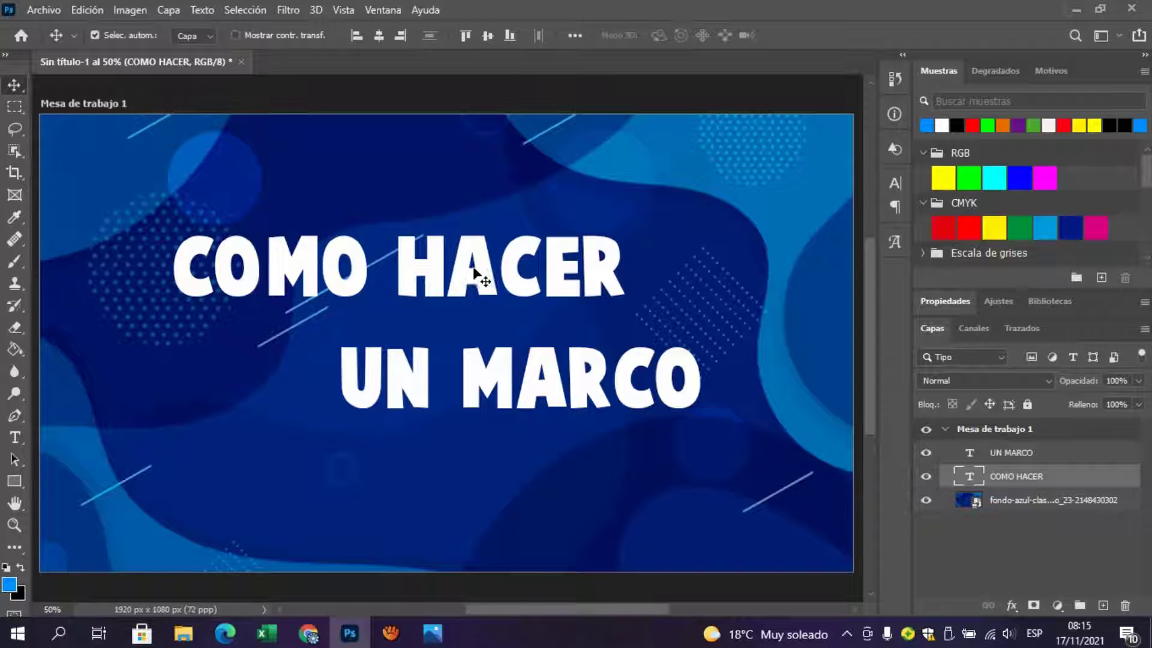
double_click(472, 270)
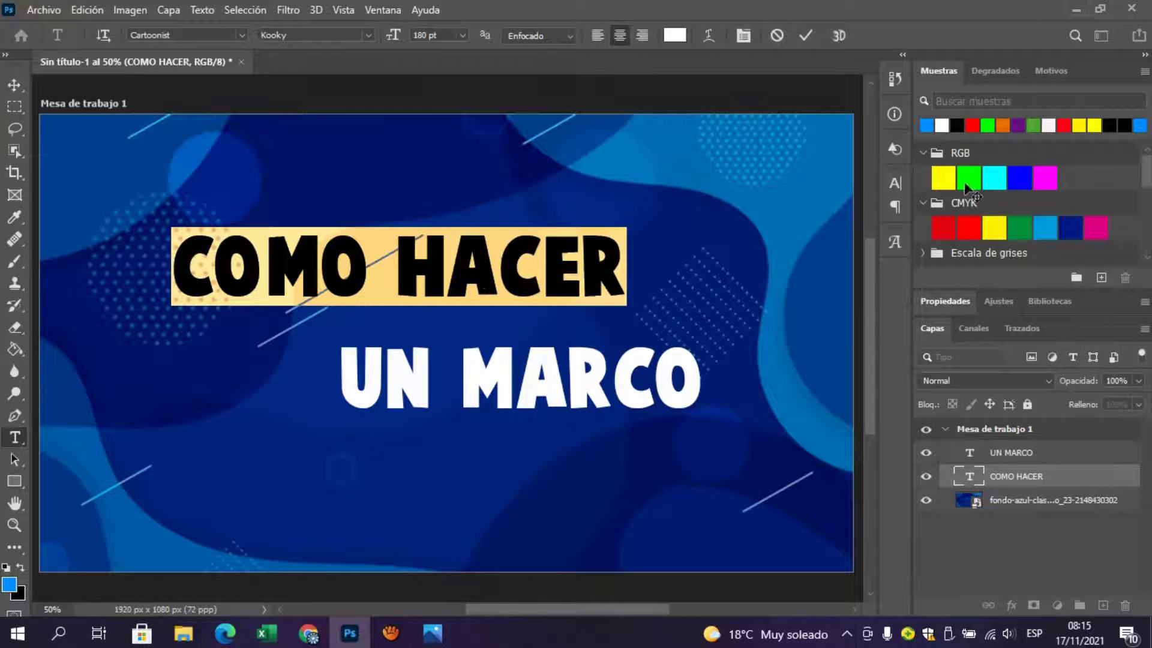
left_click(968, 183)
left_click(8, 87)
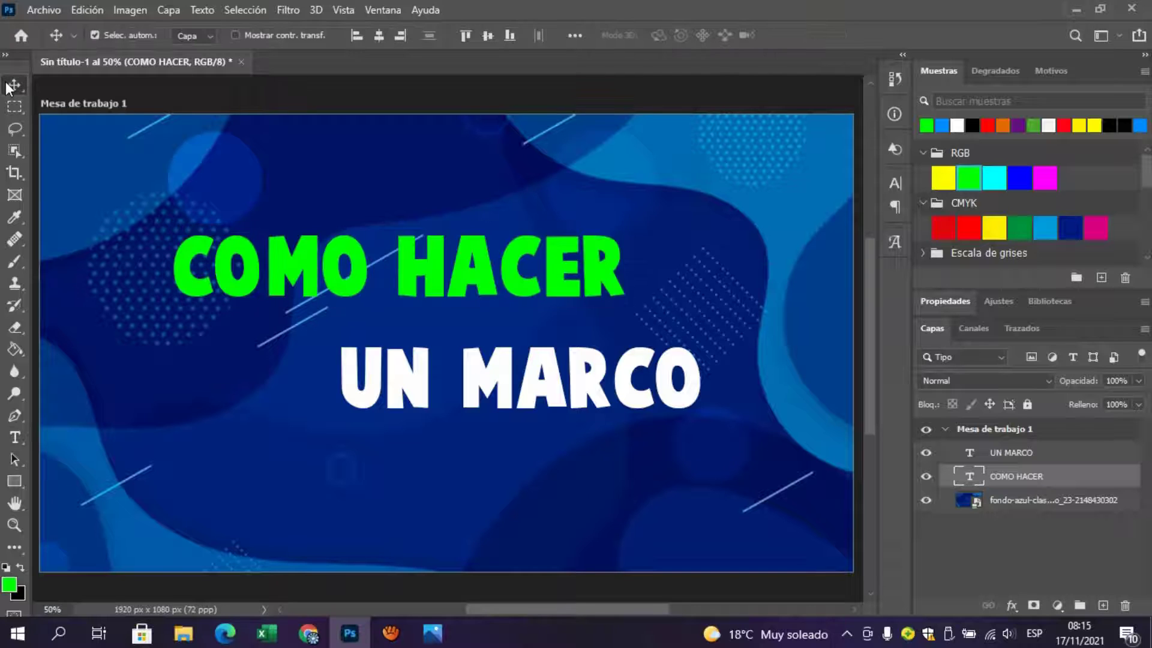
double_click(551, 374)
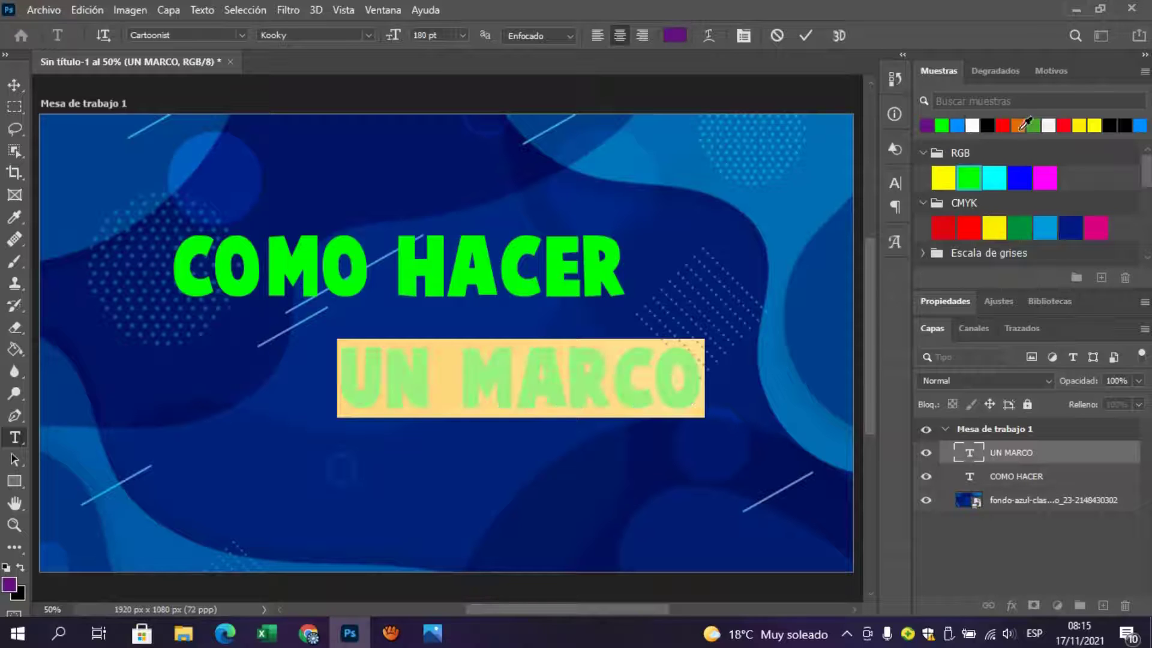
left_click(1018, 125)
left_click(15, 85)
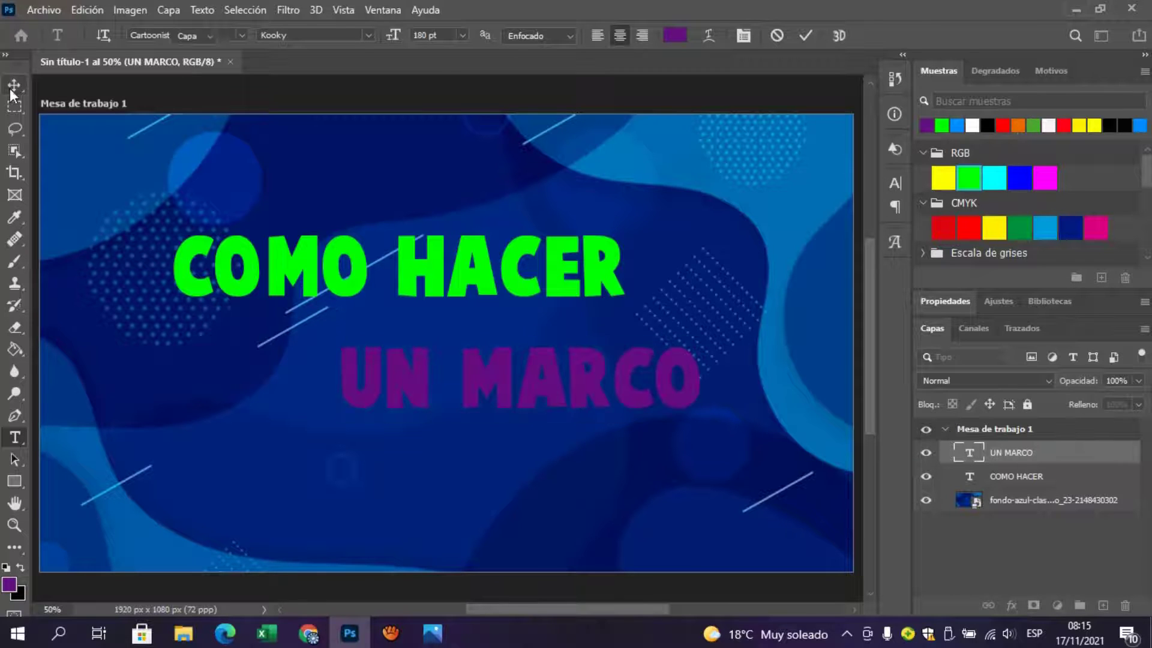
double_click(537, 387)
left_click(972, 127)
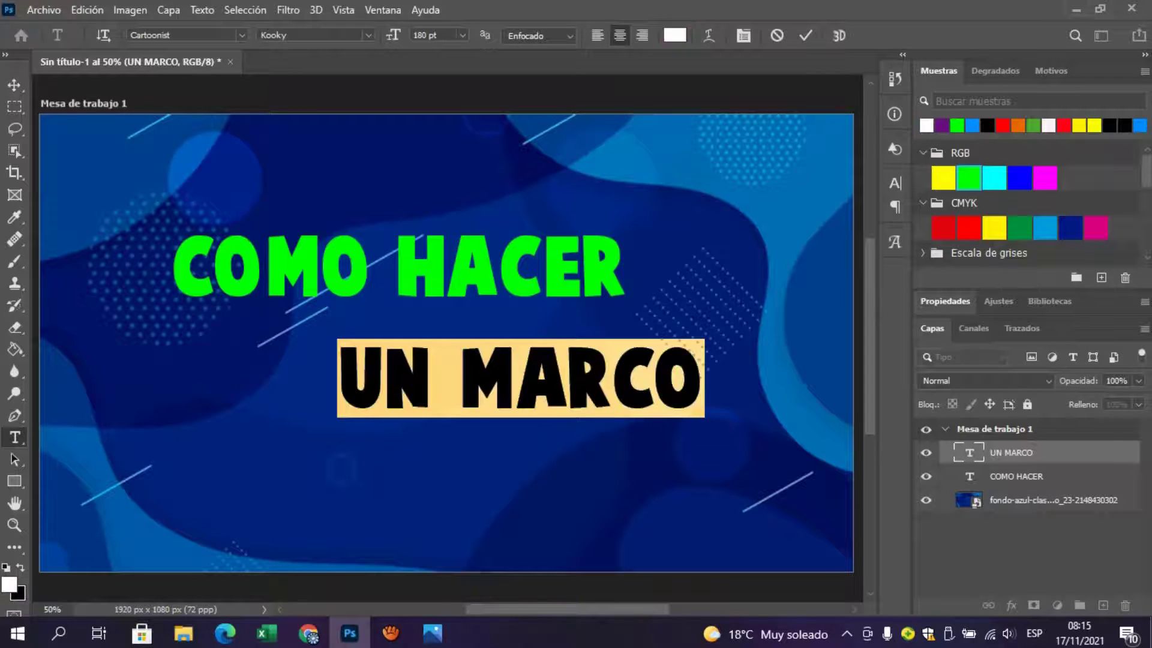
left_click(18, 85)
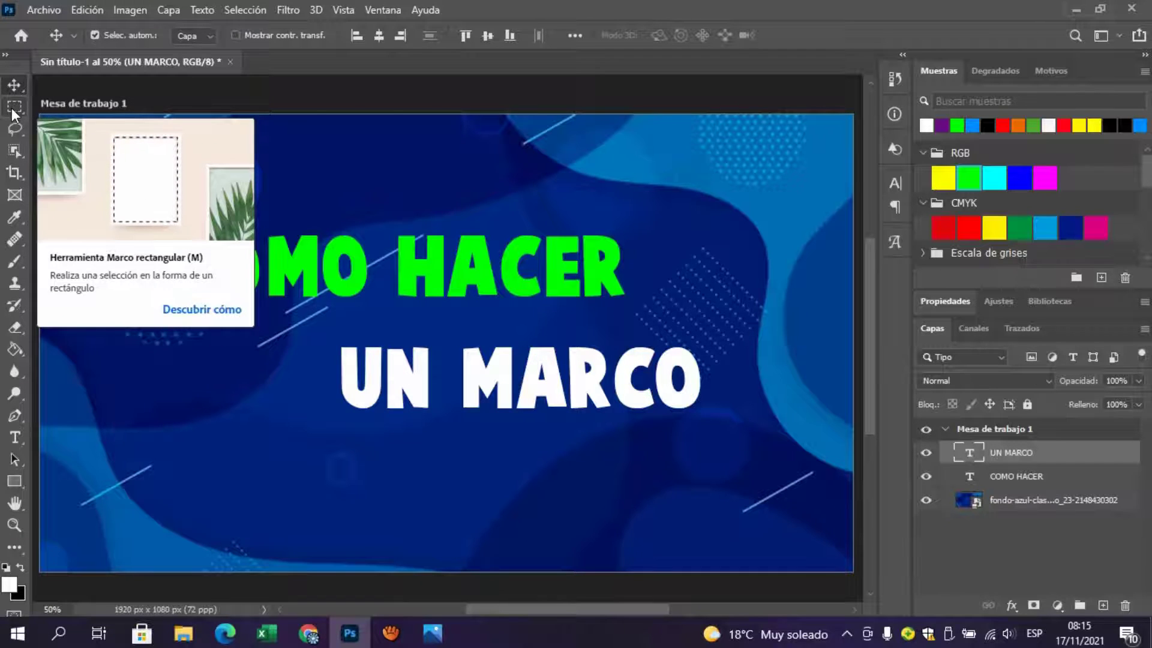
Select an inset rectangle, invert it to the border strip, and add new layer Capa 1
left_click(12, 108)
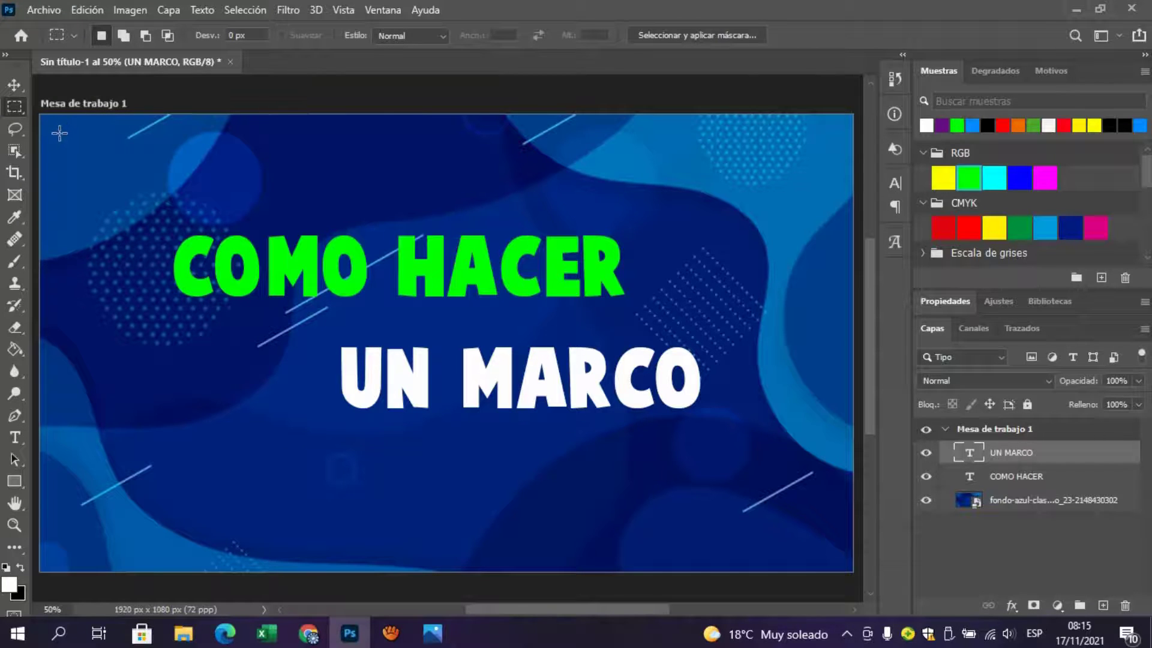
mouse_move(60, 133)
left_mouse_down()
mouse_move(341, 467)
mouse_move(831, 550)
left_mouse_up()
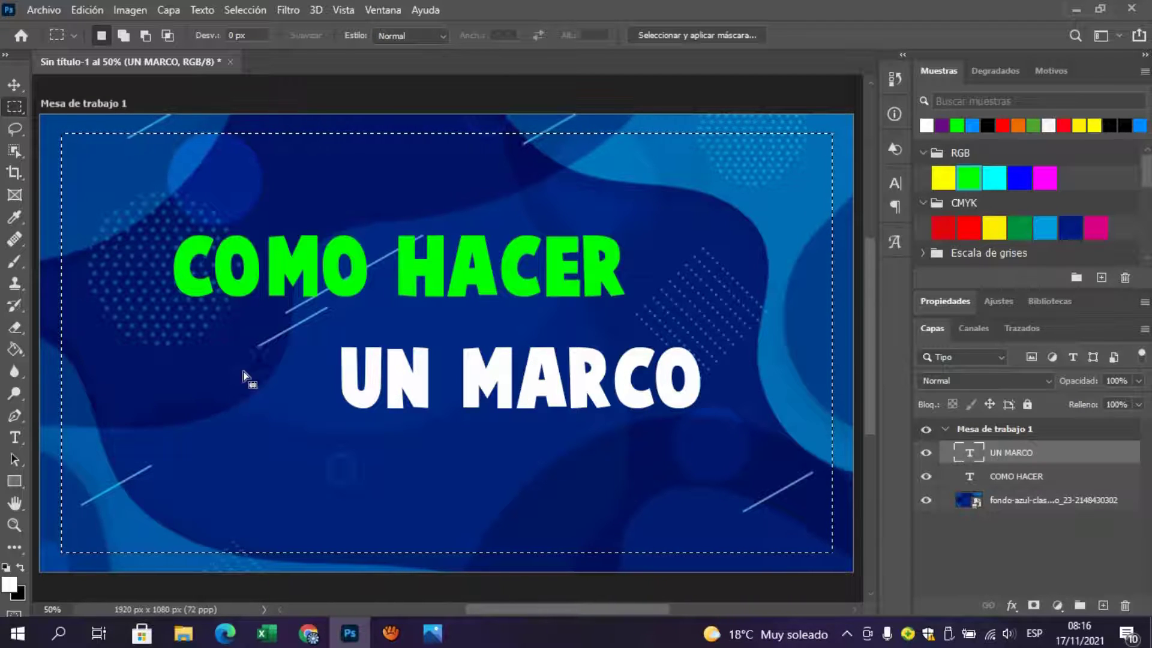
right_click(268, 373)
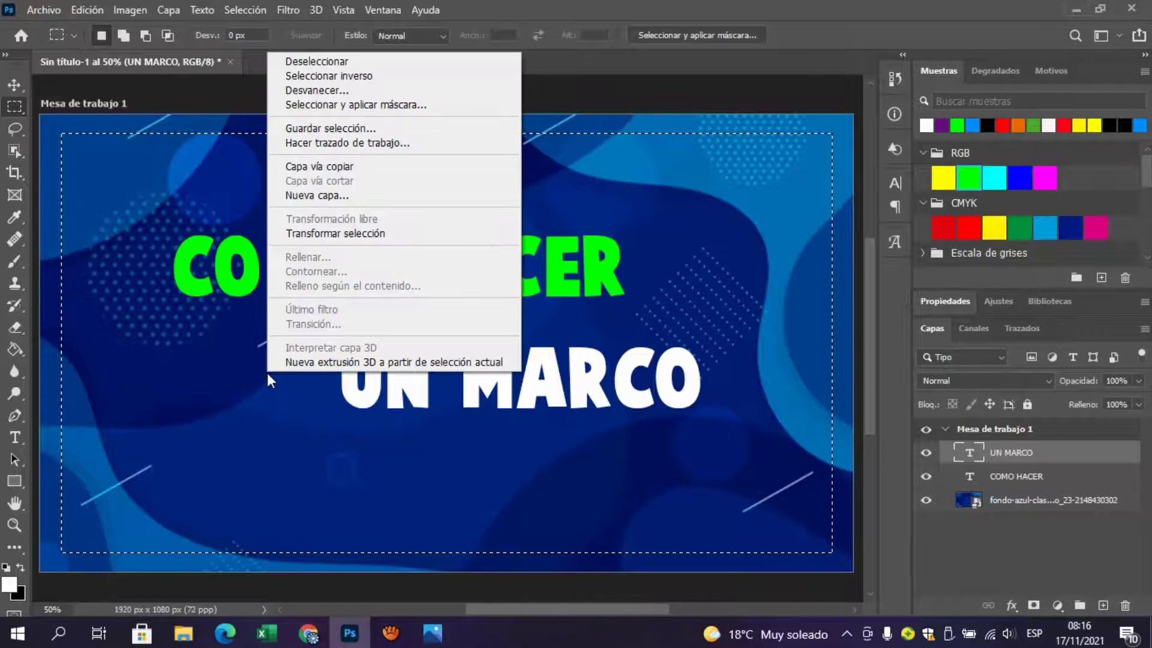
left_click(357, 77)
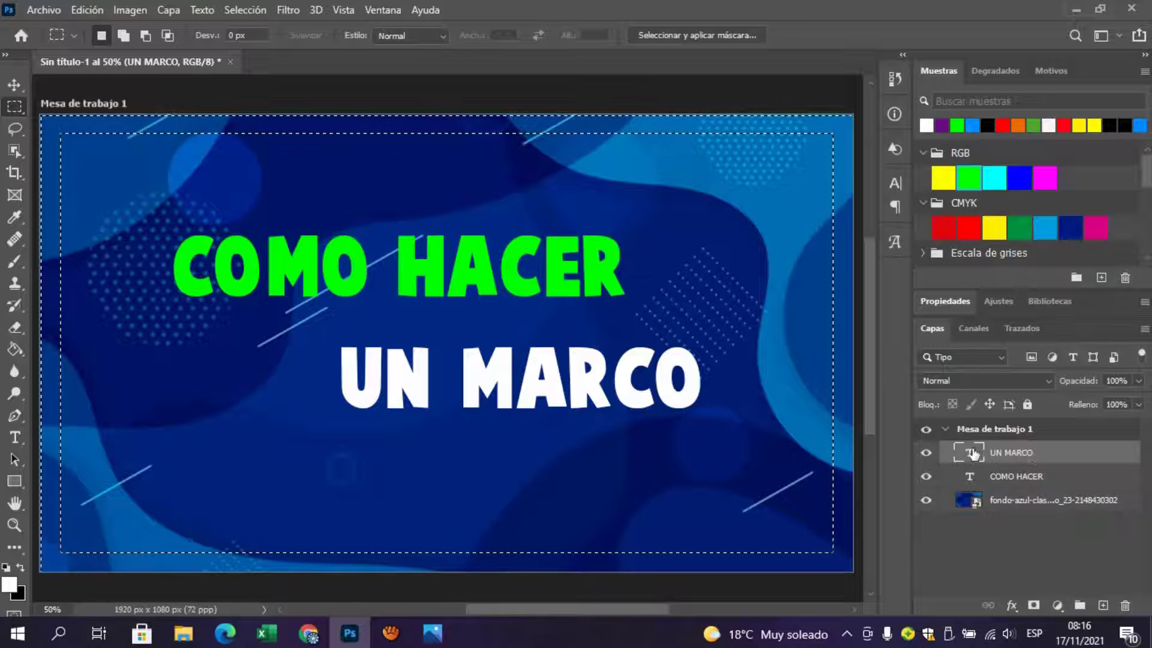
left_click(1104, 610)
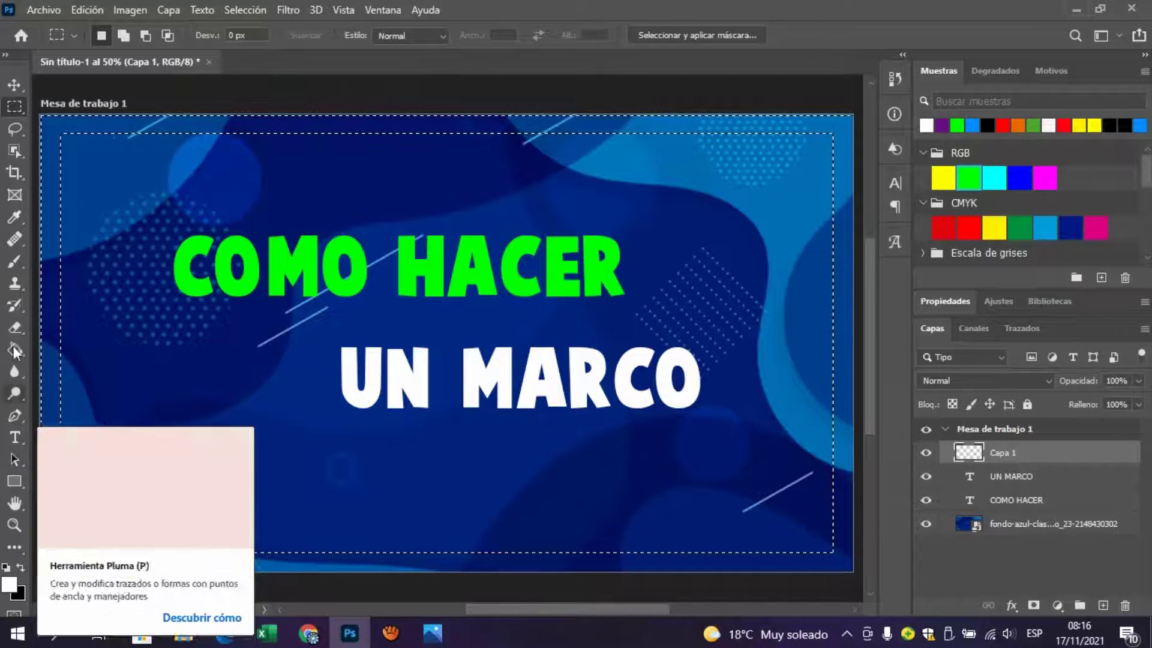
Set up the Brush tool with a bright red foreground colour and a larger size
left_click(9, 264)
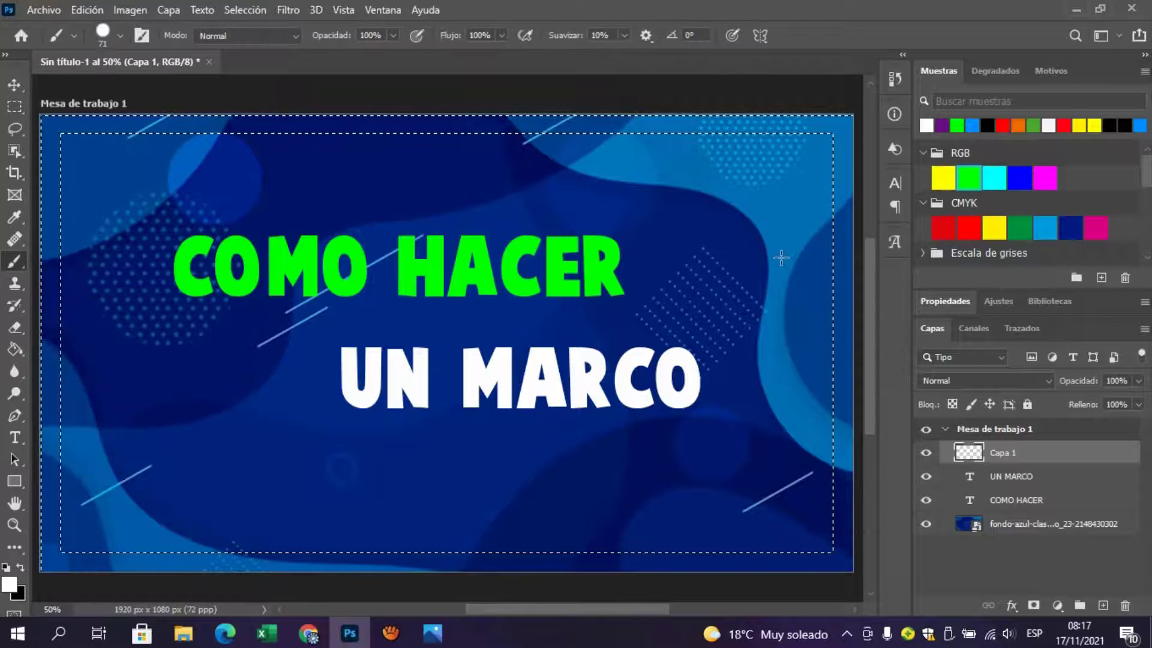
left_click(9, 585)
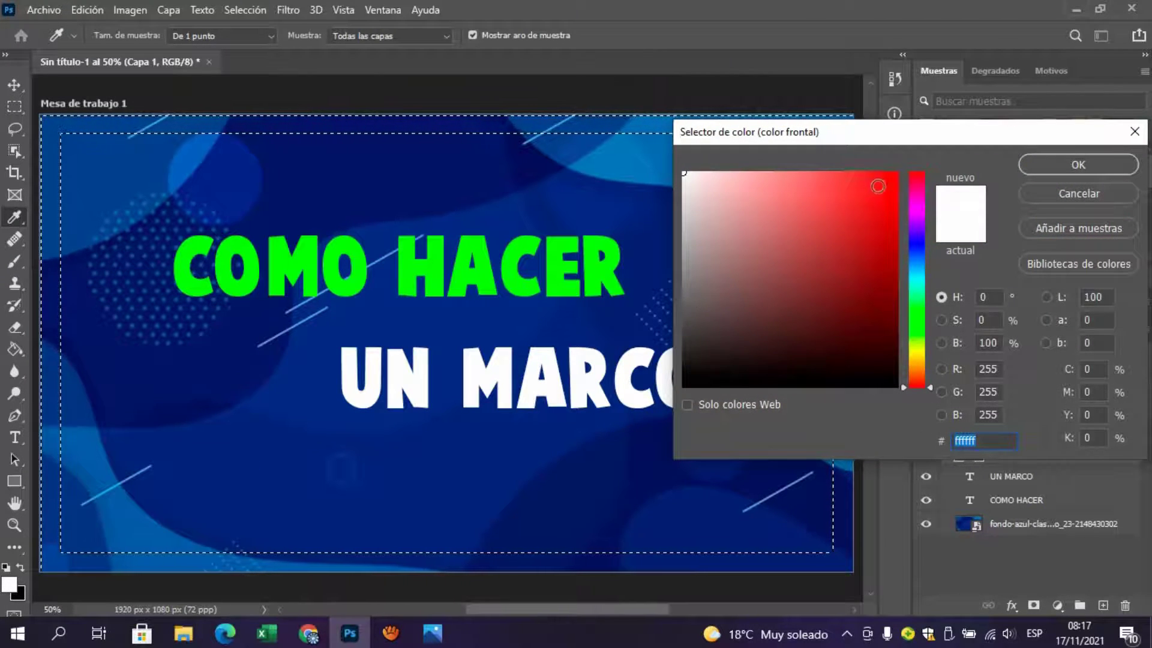
left_click(880, 183)
left_click(1077, 166)
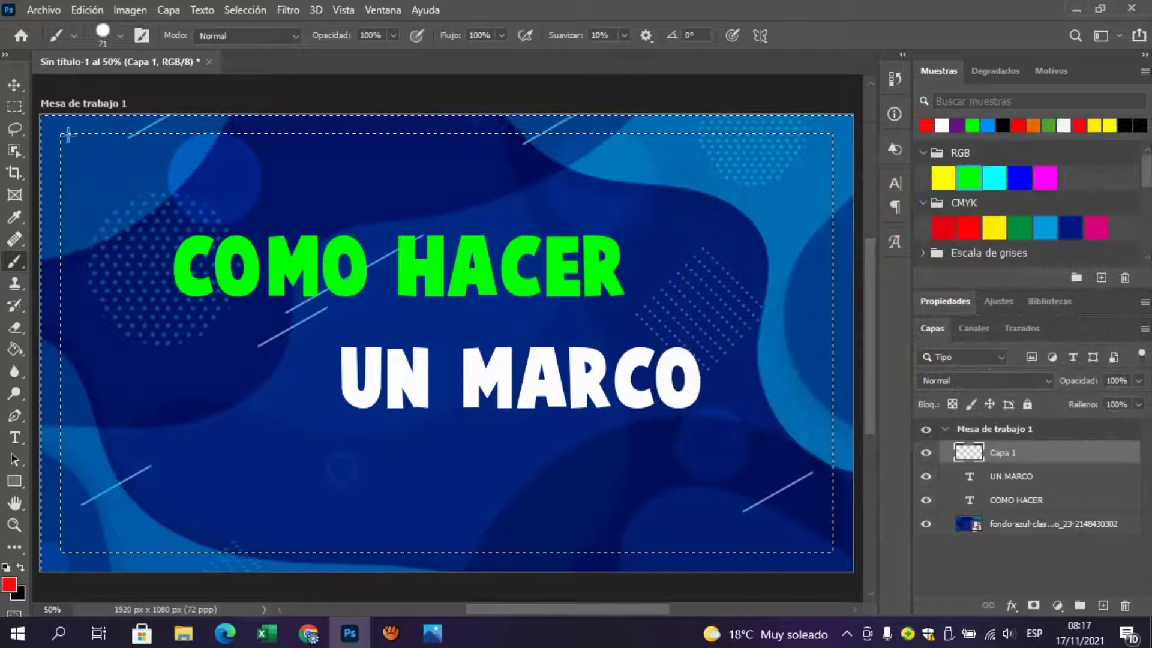
left_click(119, 35)
left_click_drag(120, 90, 142, 91)
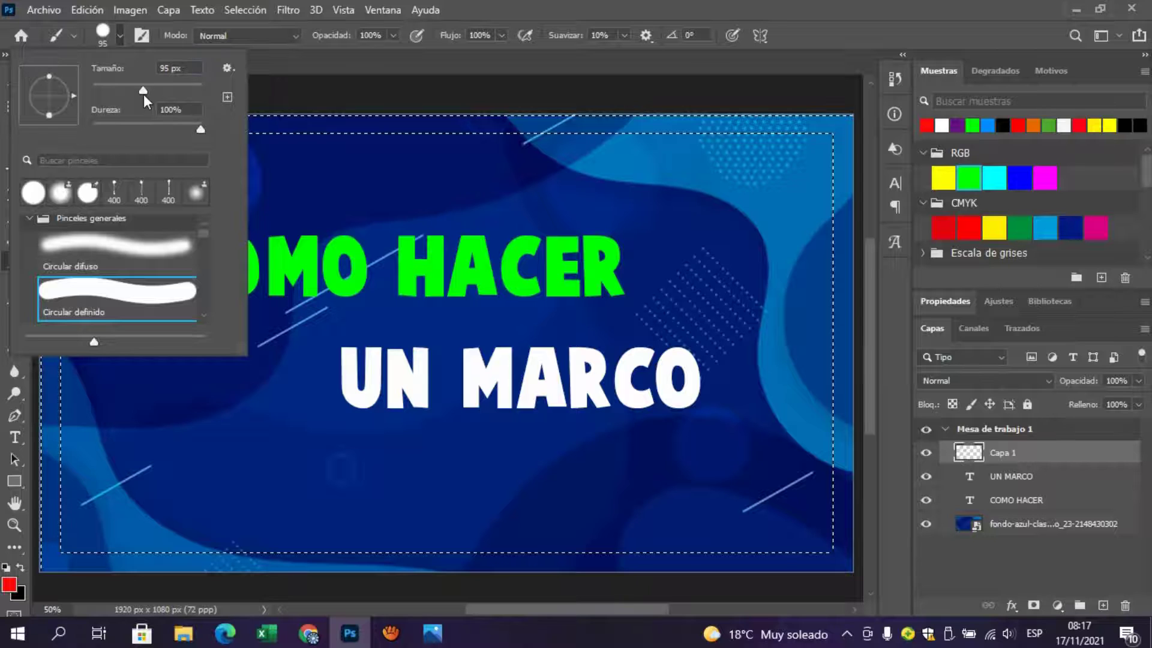
left_click(294, 183)
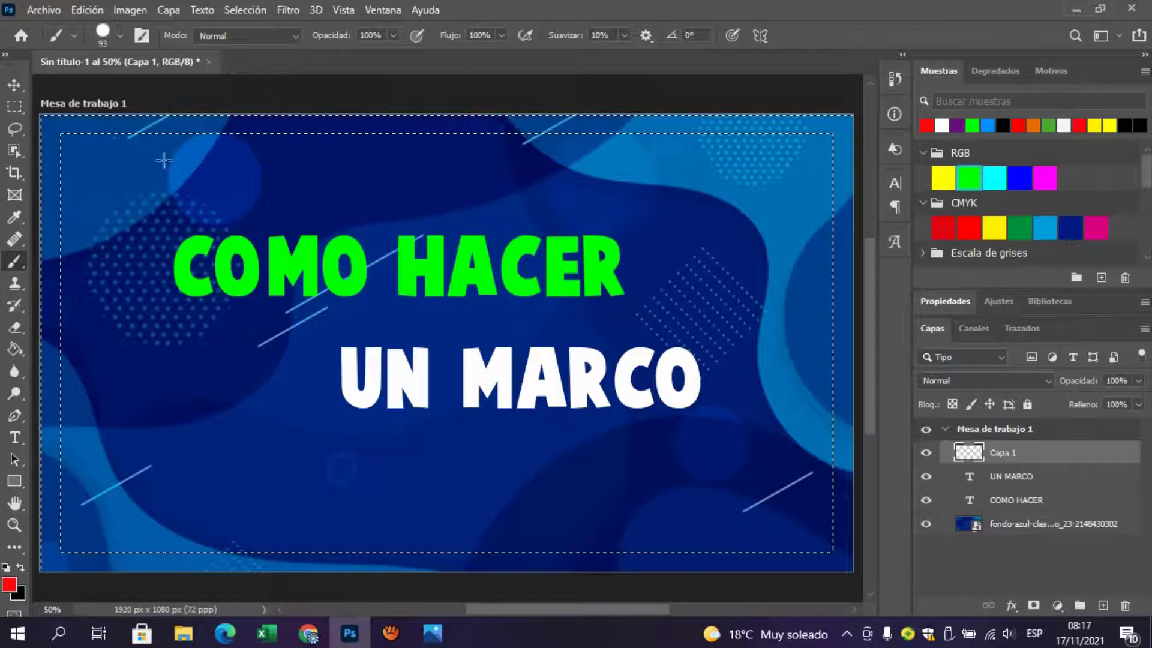
Paint red along all four canvas edges, then switch the paint colour to yellow
left_click_drag(63, 123, 50, 231)
left_click_drag(280, 126, 516, 131)
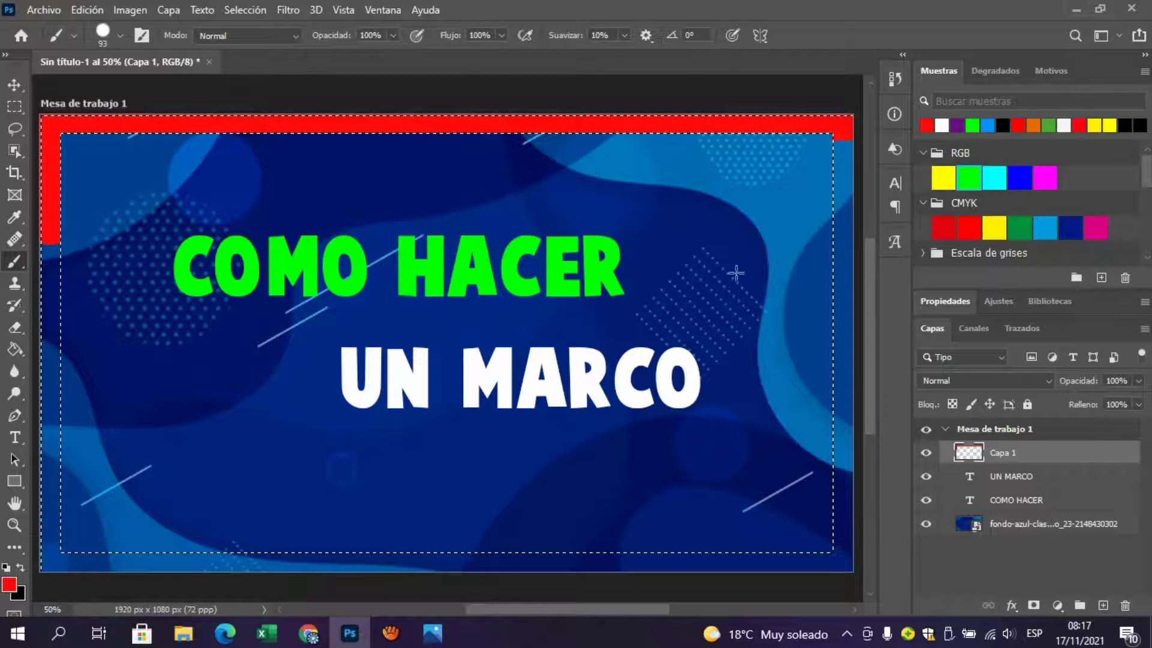
left_click_drag(843, 132, 843, 435)
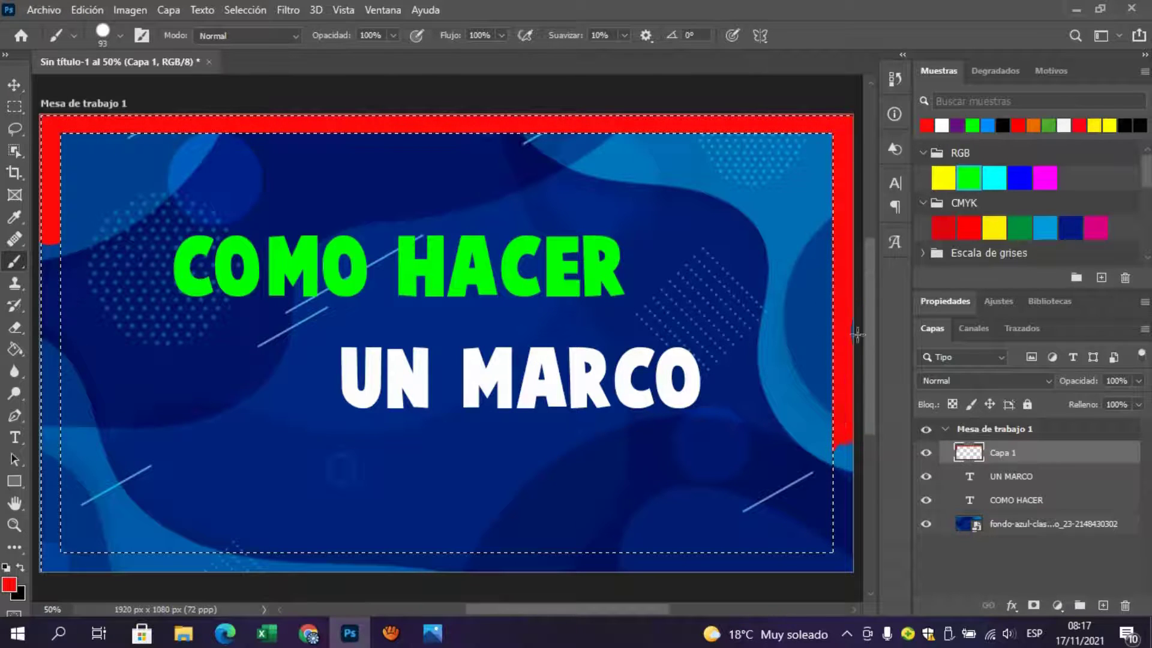
left_click_drag(830, 279, 844, 498)
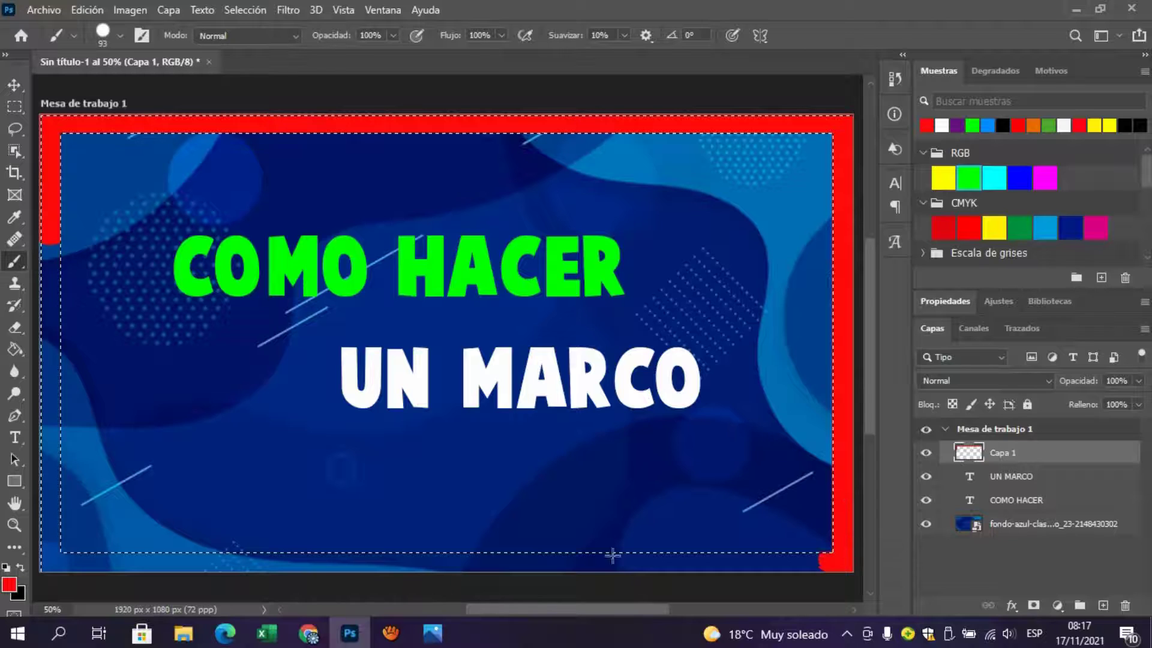
mouse_move(613, 556)
left_mouse_down()
mouse_move(51, 562)
mouse_move(48, 243)
left_mouse_up()
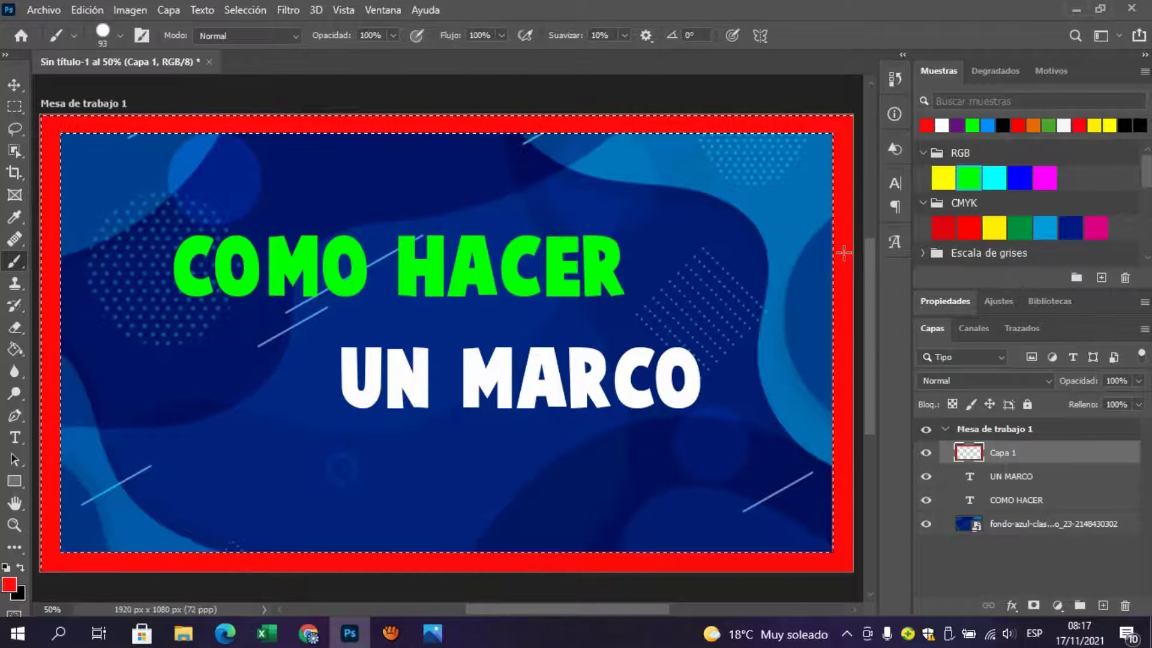
left_click(941, 181)
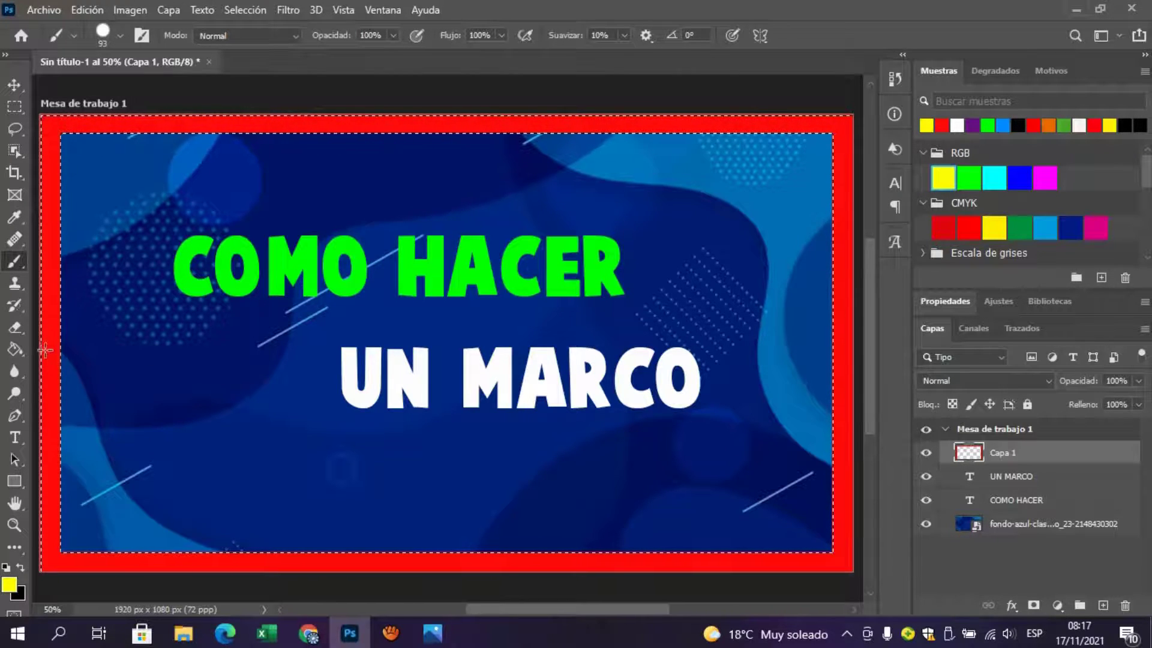
Brush yellow over the top border and upper halves of the left and right borders
mouse_move(45, 357)
left_mouse_down()
mouse_move(42, 287)
mouse_move(304, 133)
mouse_move(641, 122)
left_mouse_up()
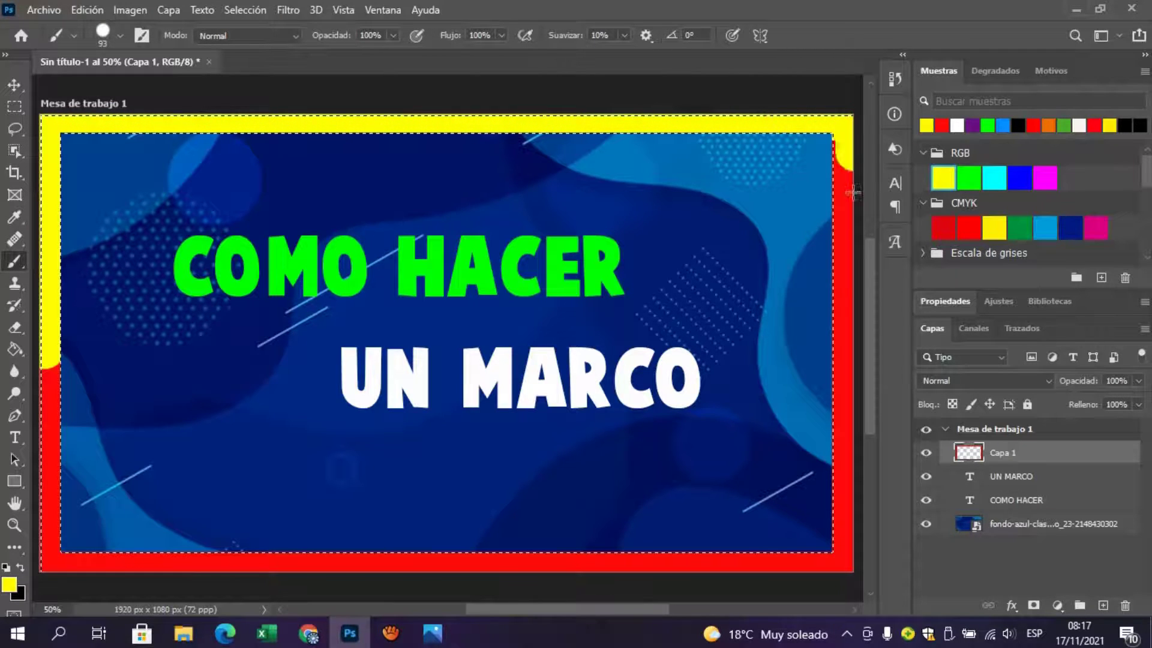
mouse_move(853, 192)
left_mouse_down()
mouse_move(840, 353)
mouse_move(855, 245)
left_mouse_up()
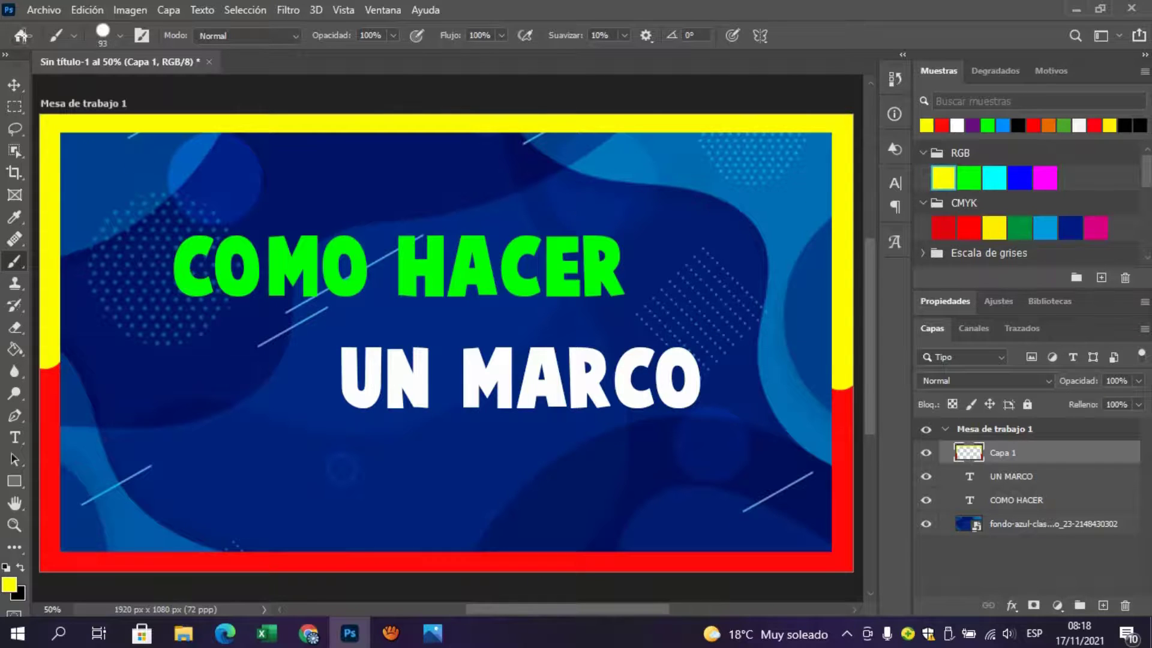
Use Save for Web to export the thumbnail as JPEG MARCO3 in MARCO DE MINIATURA
left_click(41, 12)
mouse_move(58, 257)
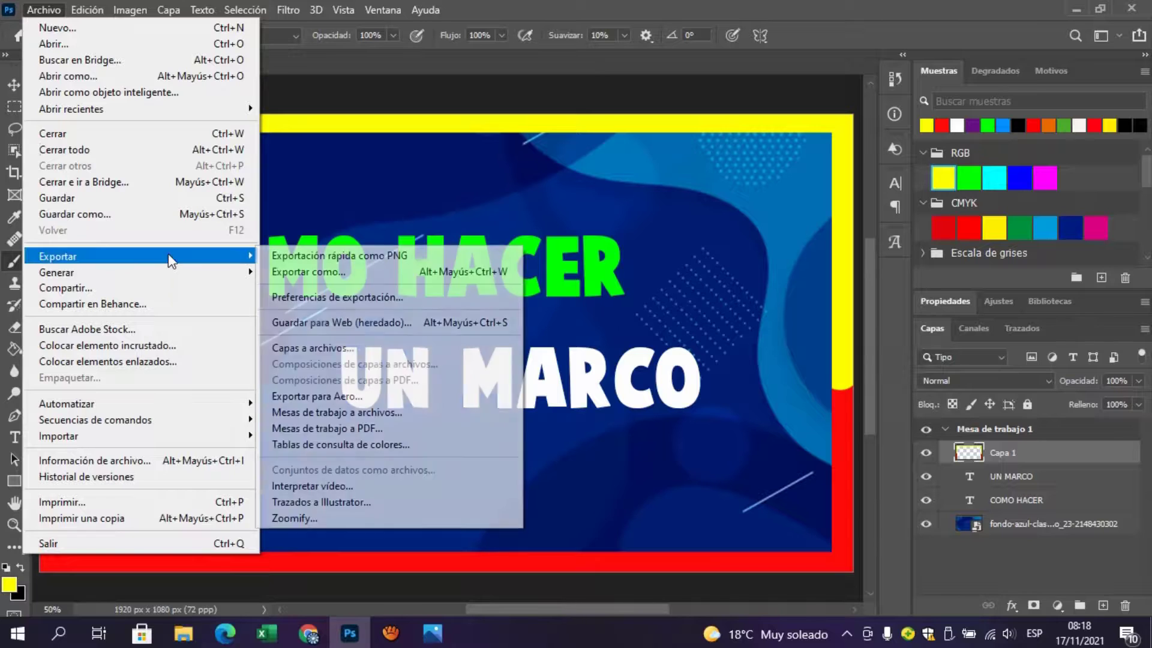
left_click(322, 324)
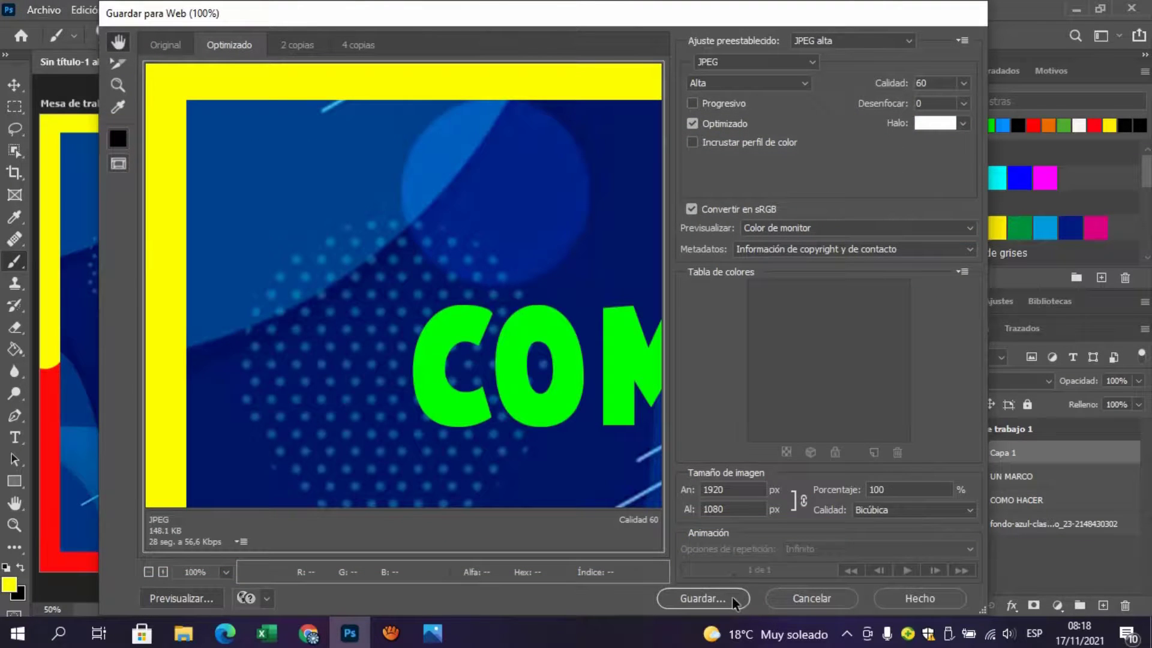
left_click(727, 597)
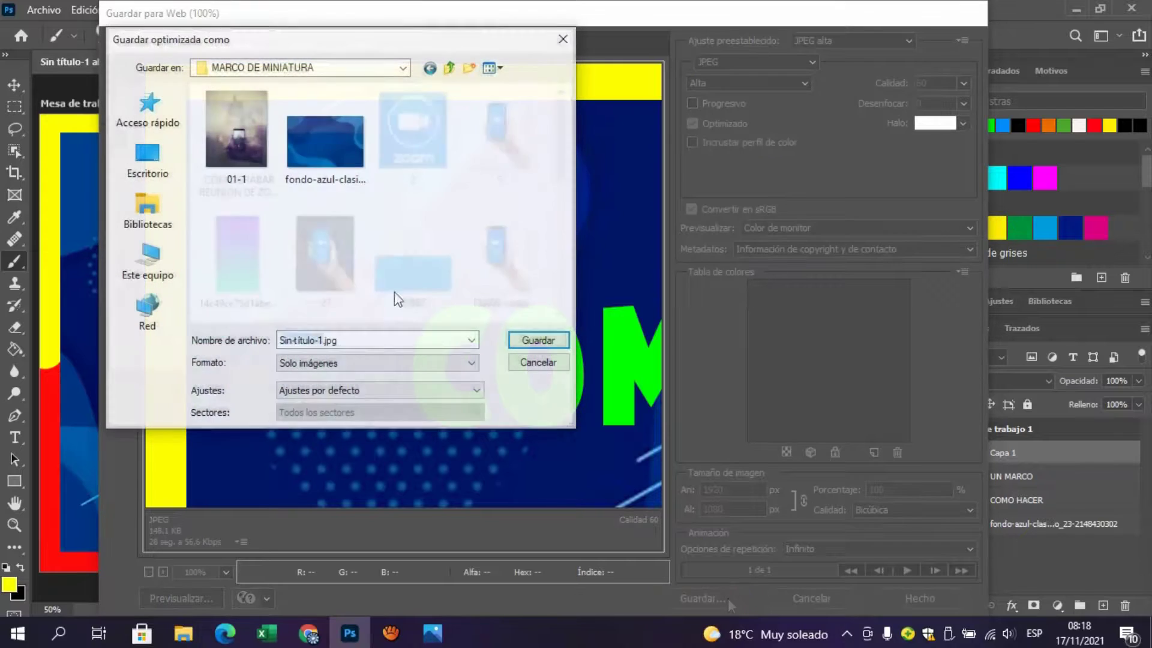
double_click(382, 340)
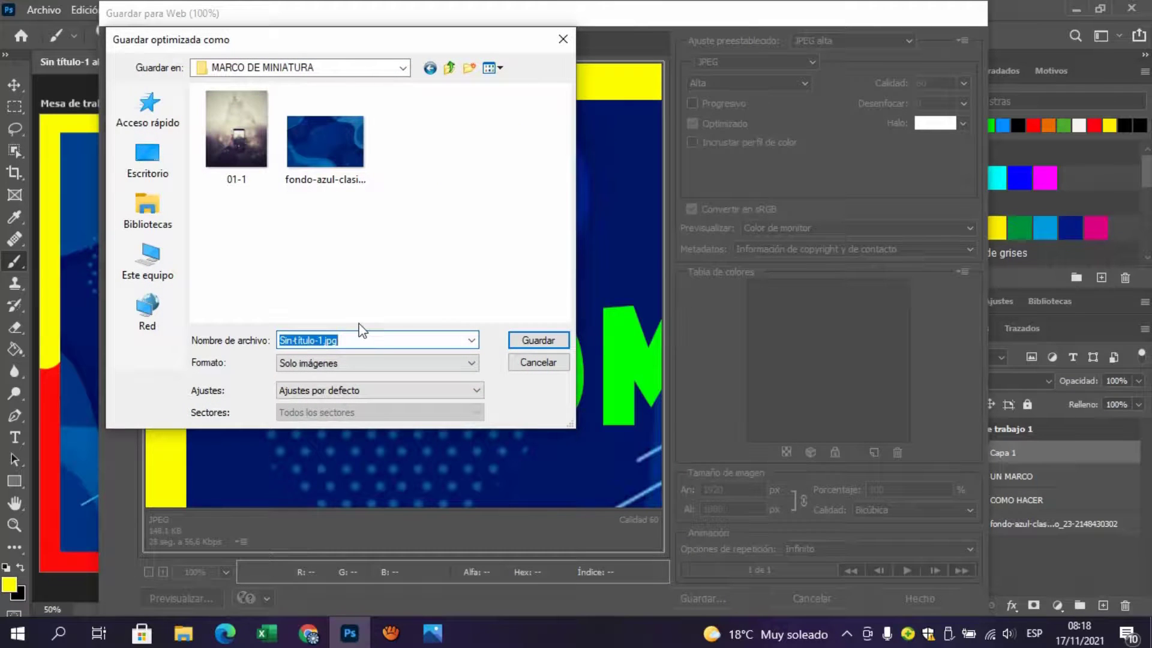
type("MARCO3")
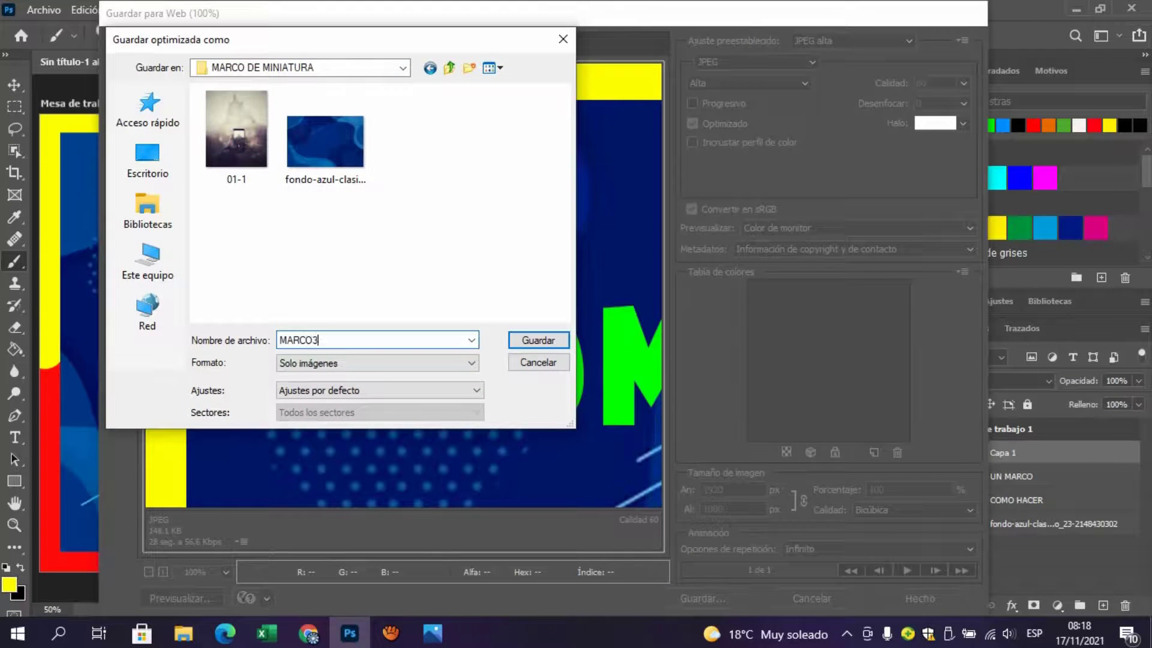
key("Return")
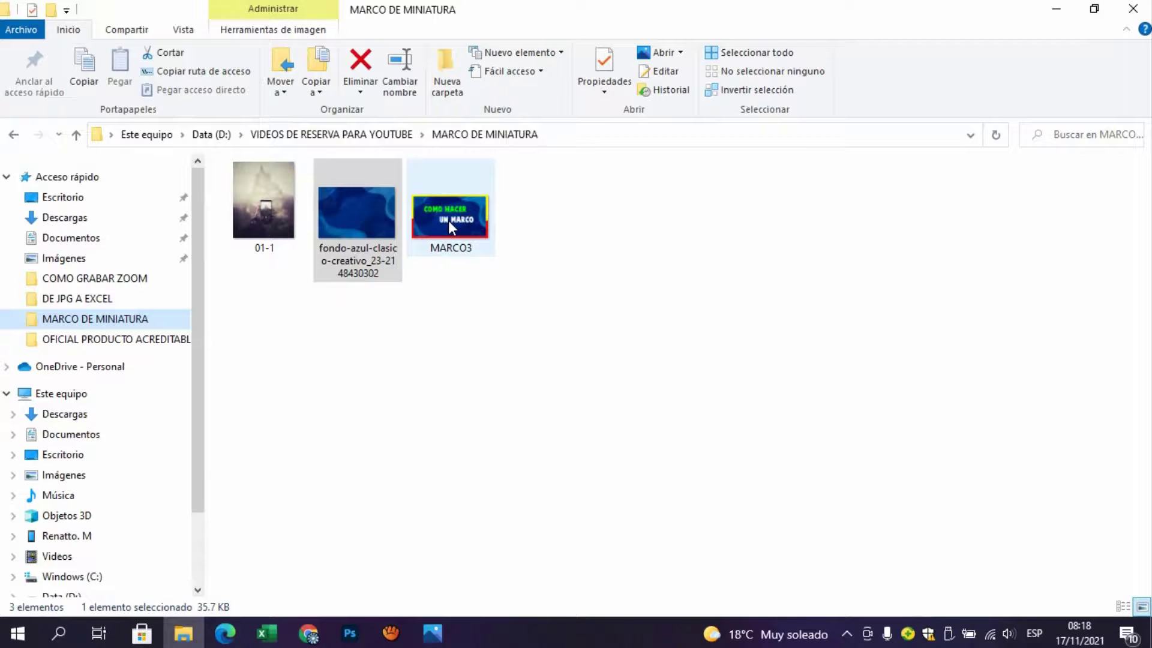
Check MARCO3's properties show 1920 x 1080 pixels, then open it in Photos
left_click(448, 220)
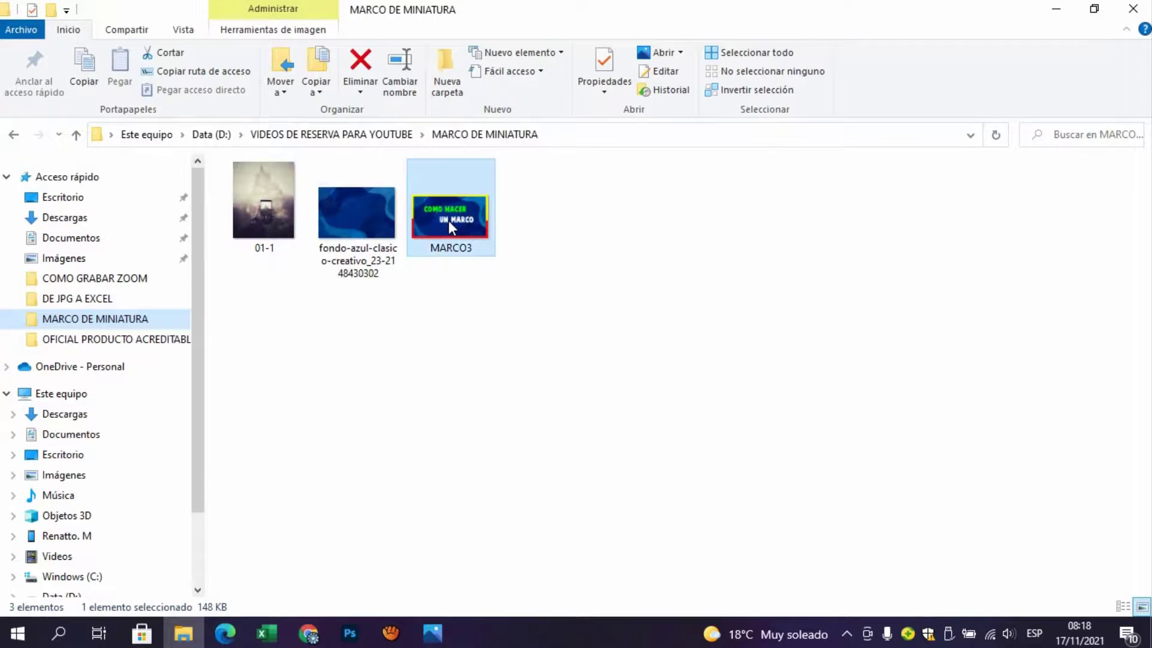
right_click(450, 236)
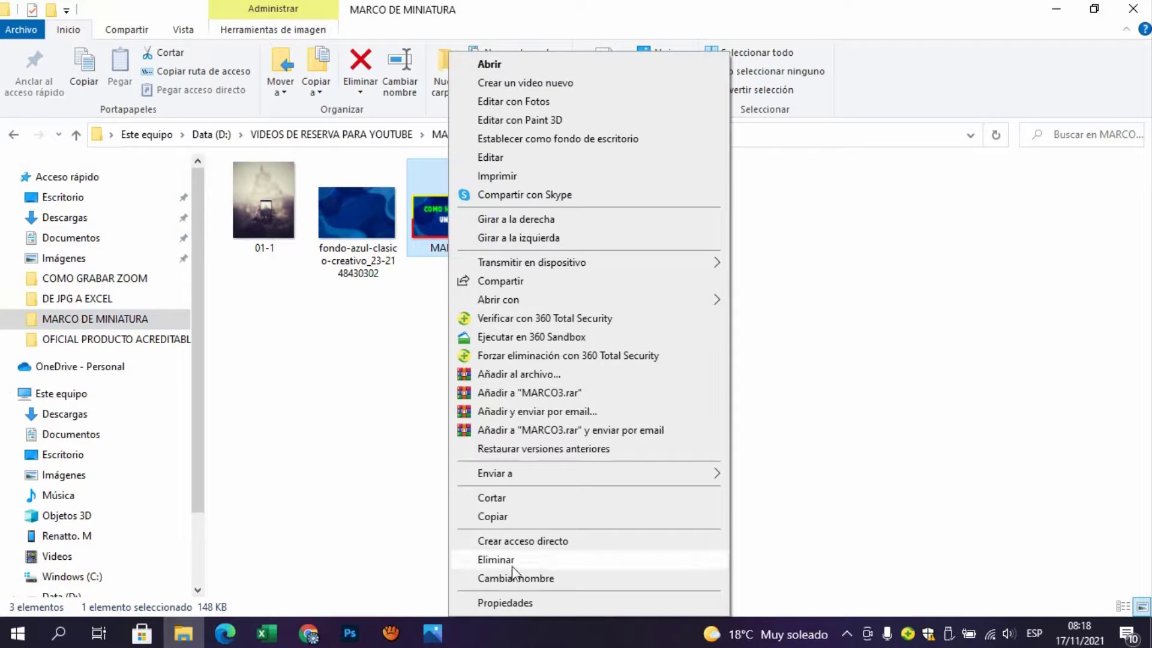
left_click(508, 602)
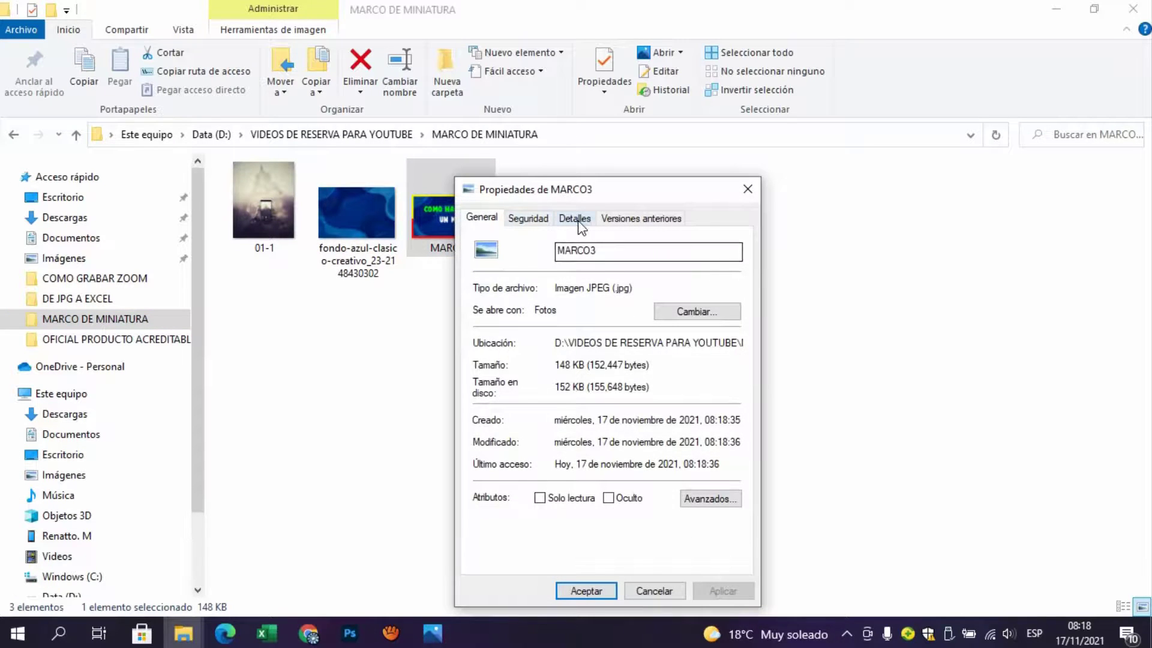
left_click(576, 219)
left_click_drag(602, 197, 616, 106)
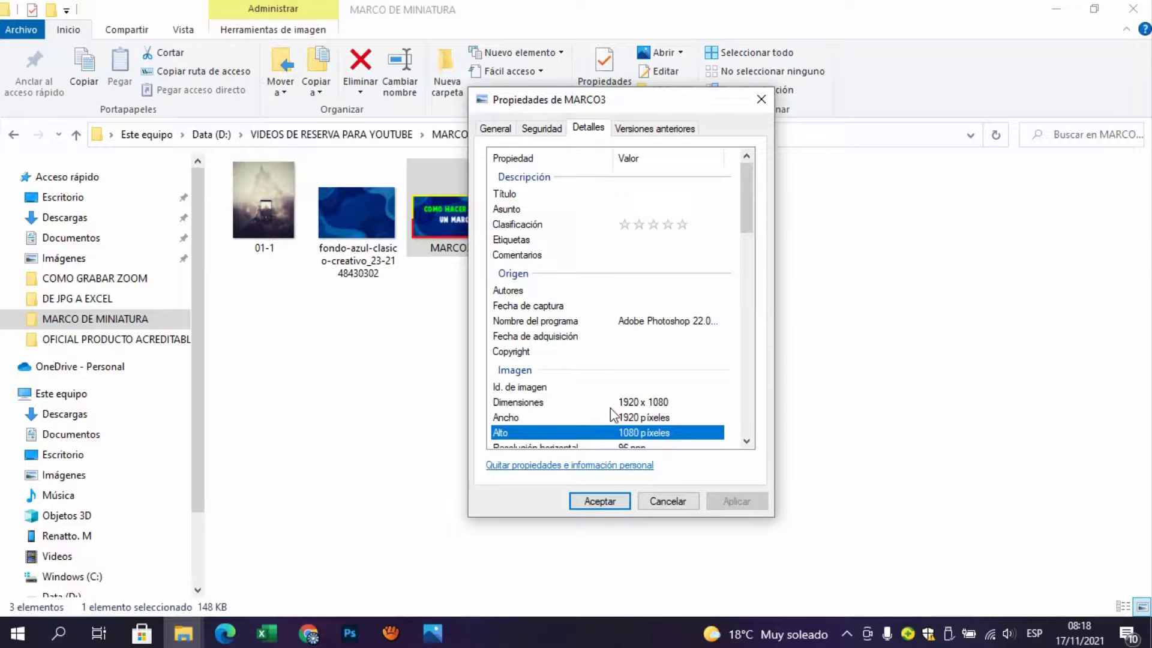
left_click(600, 502)
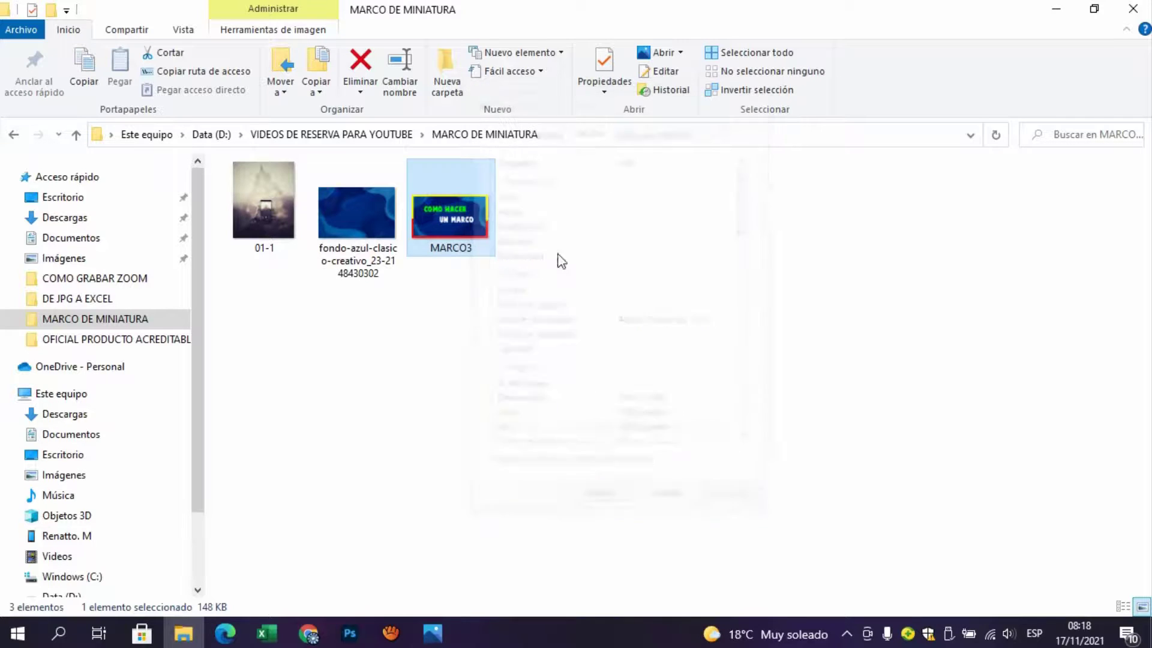
right_click(461, 222)
left_click(754, 303)
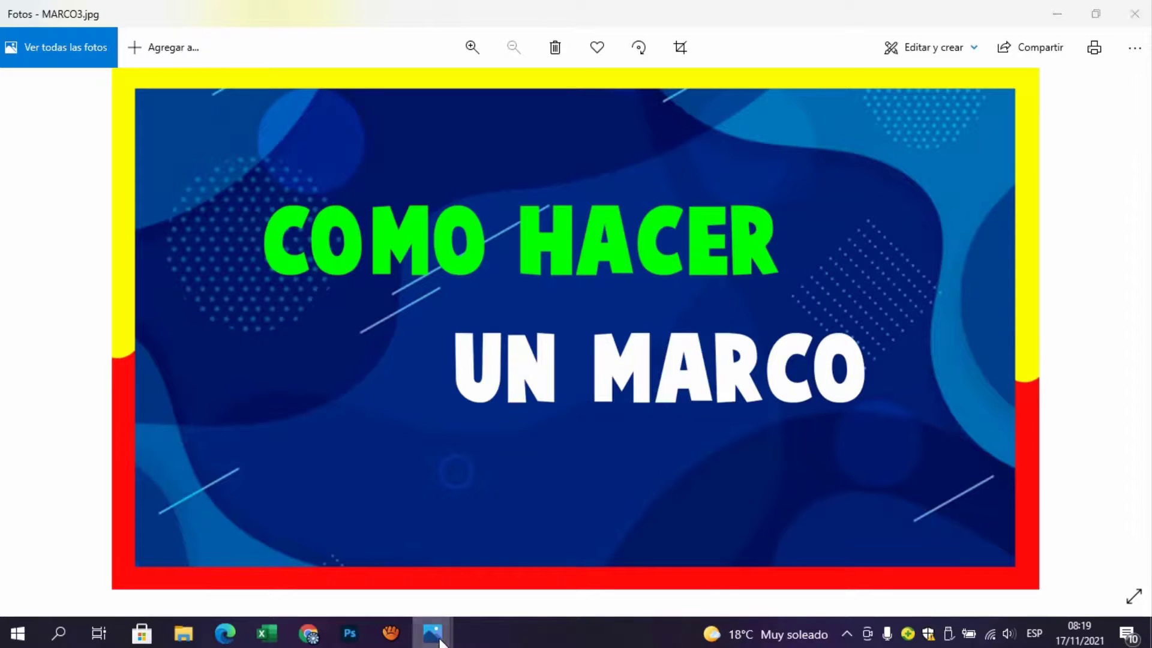
View MARCO IMAGEN, MARCO 2, then MARCO3 in Photos, and return to Photoshop
left_click(255, 540)
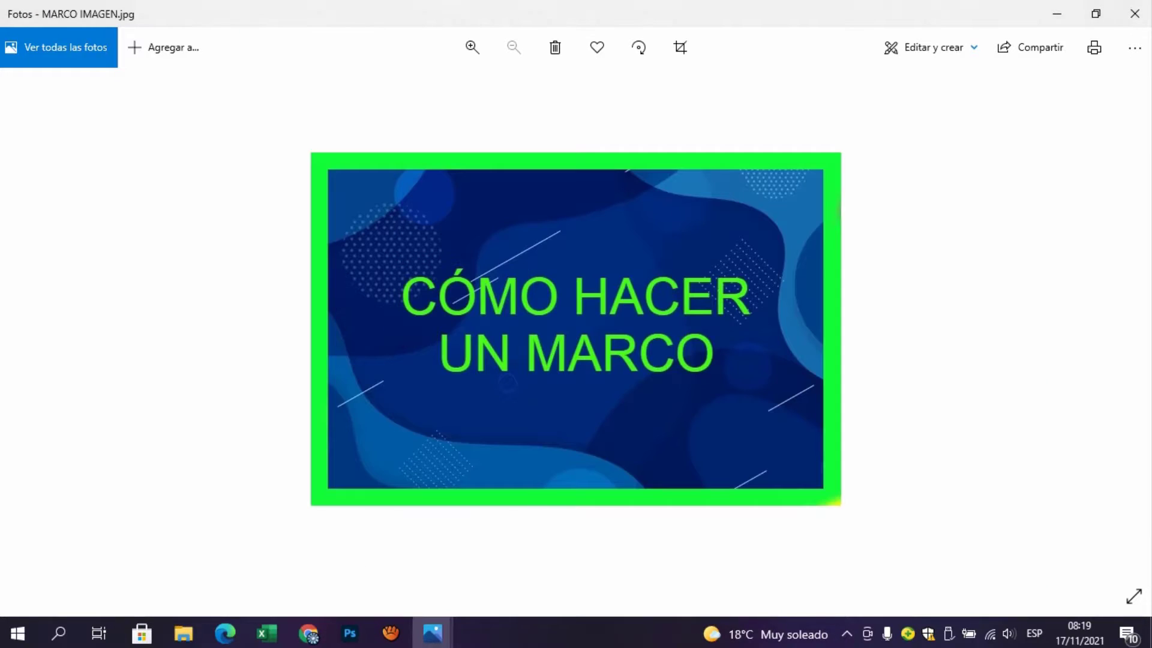
mouse_move(432, 634)
left_click(453, 536)
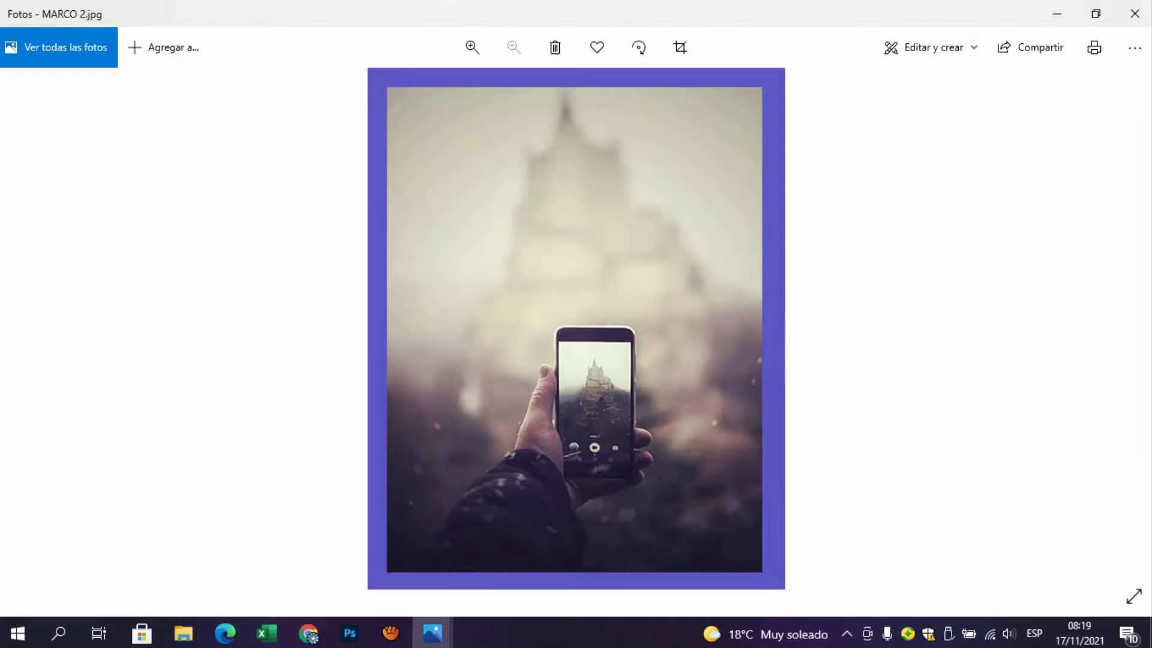
left_click(602, 558)
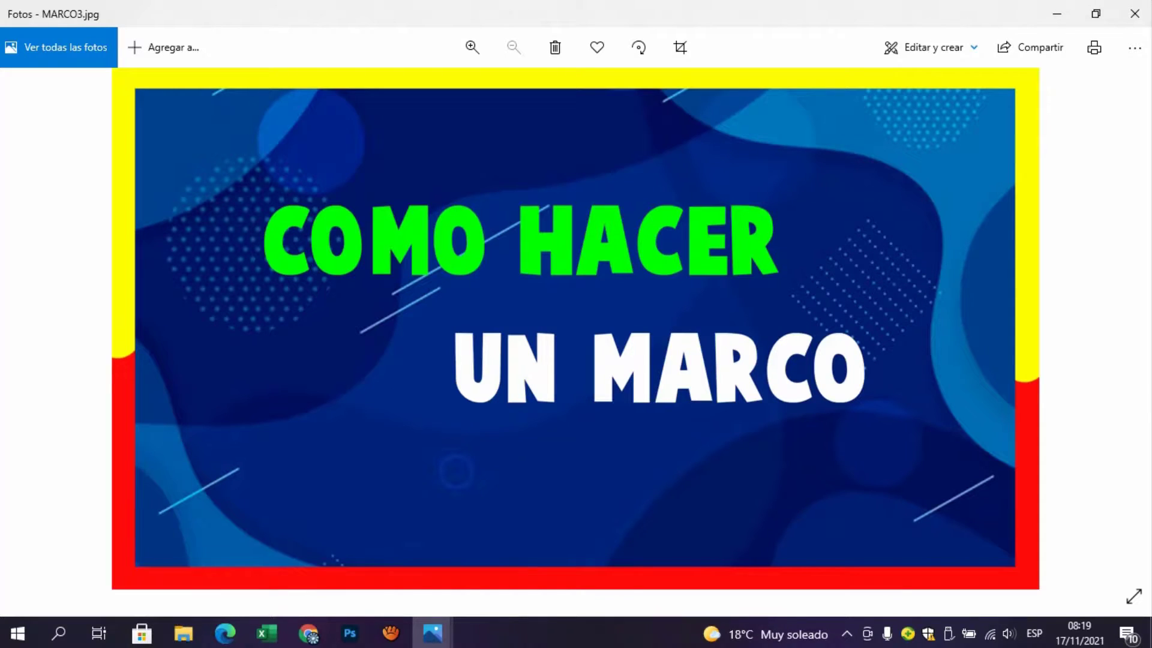
left_click(350, 633)
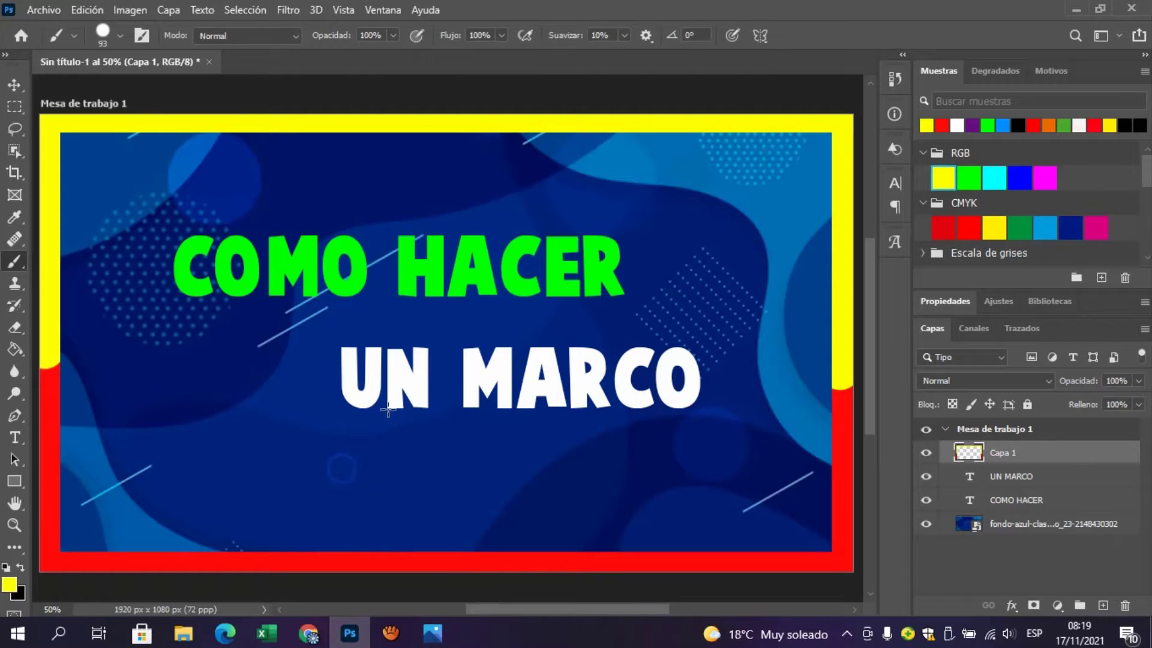